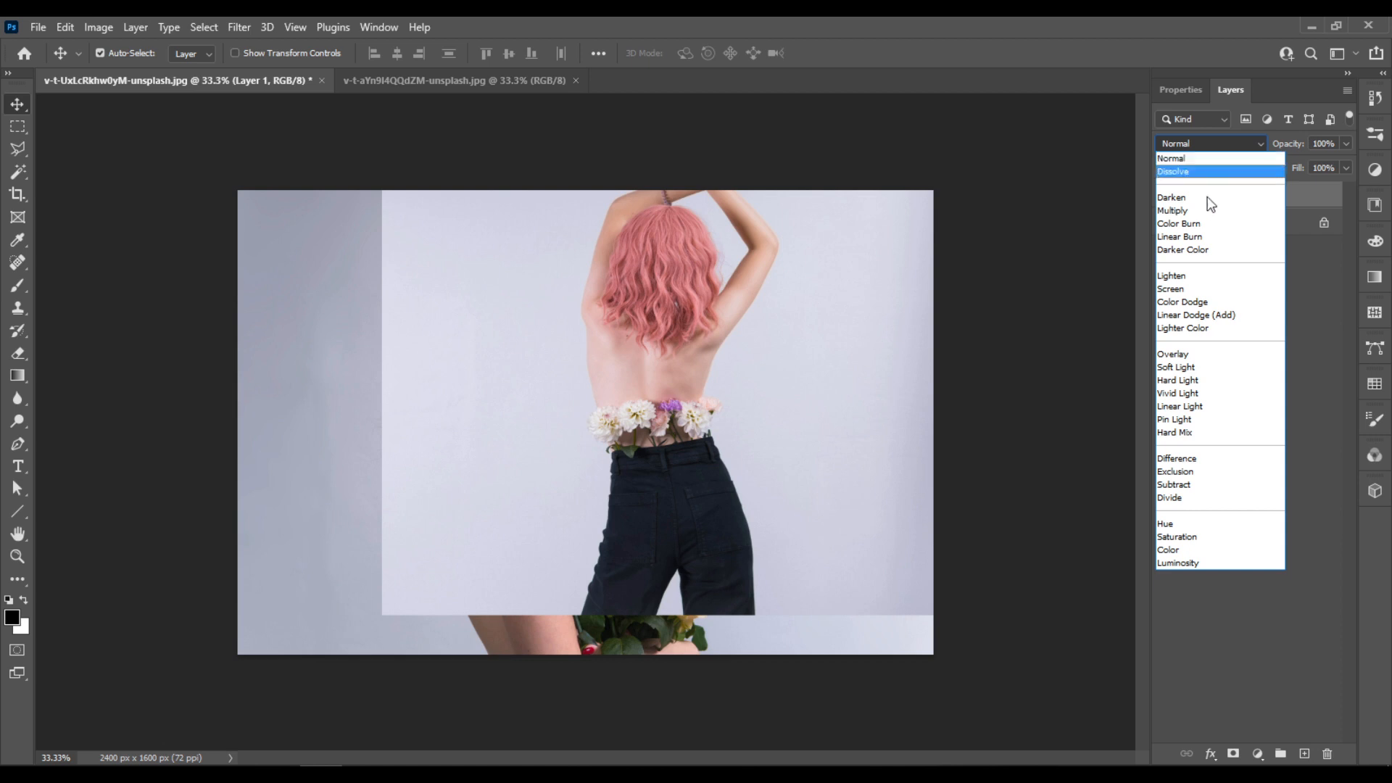
- Set Layer 1's blend mode to Multiply and scale it to about 77% in the lower-right part of the canvas
left_click(1189, 210)
left_click_drag(730, 518, 715, 564)
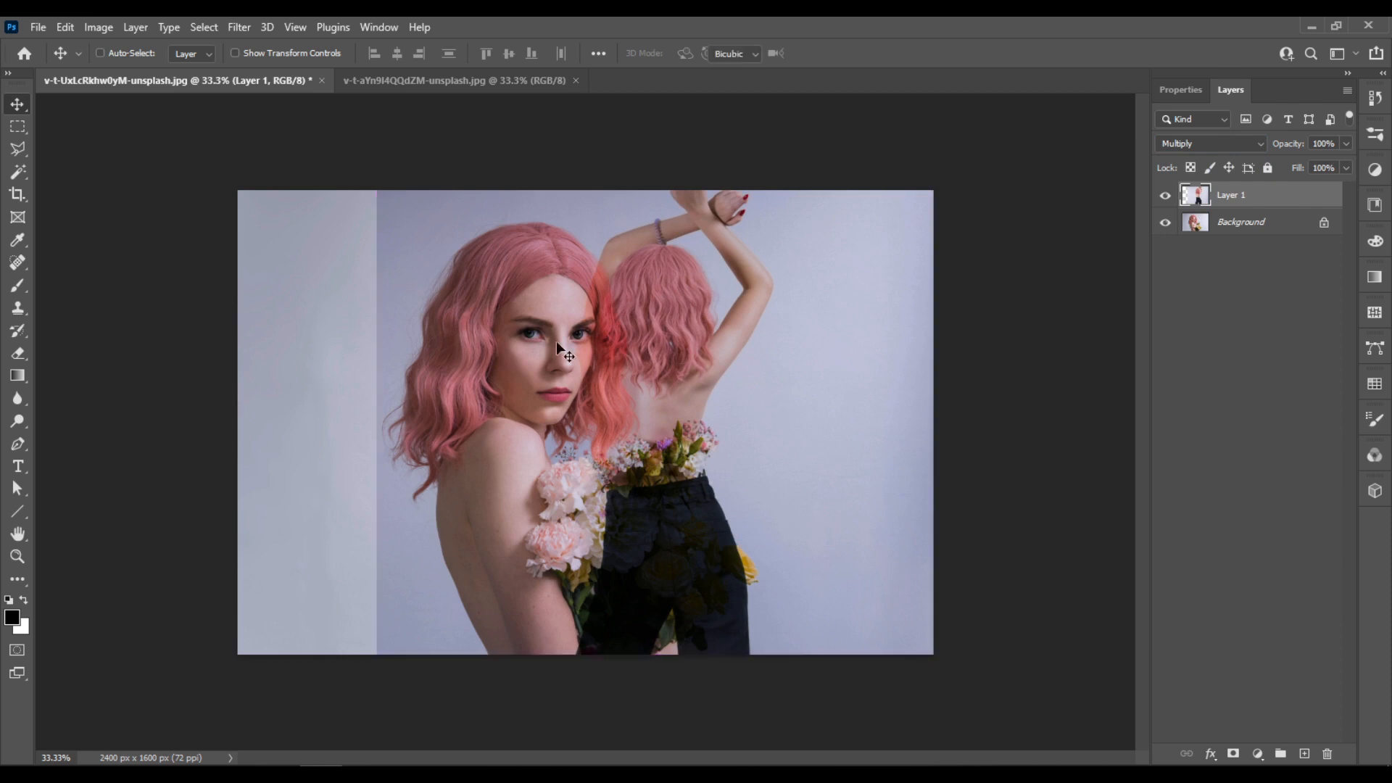
key("ctrl+t")
left_click_drag(378, 142, 505, 258)
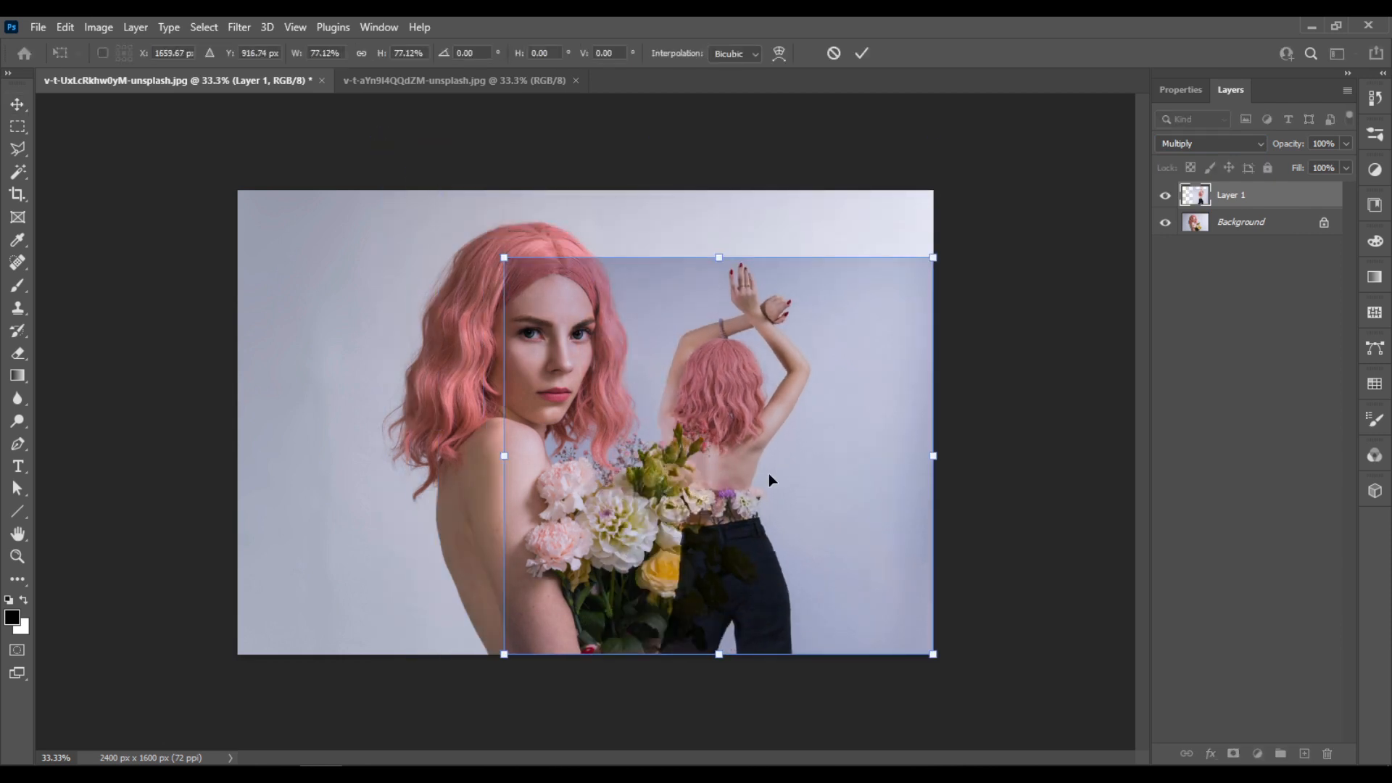
key("Return")
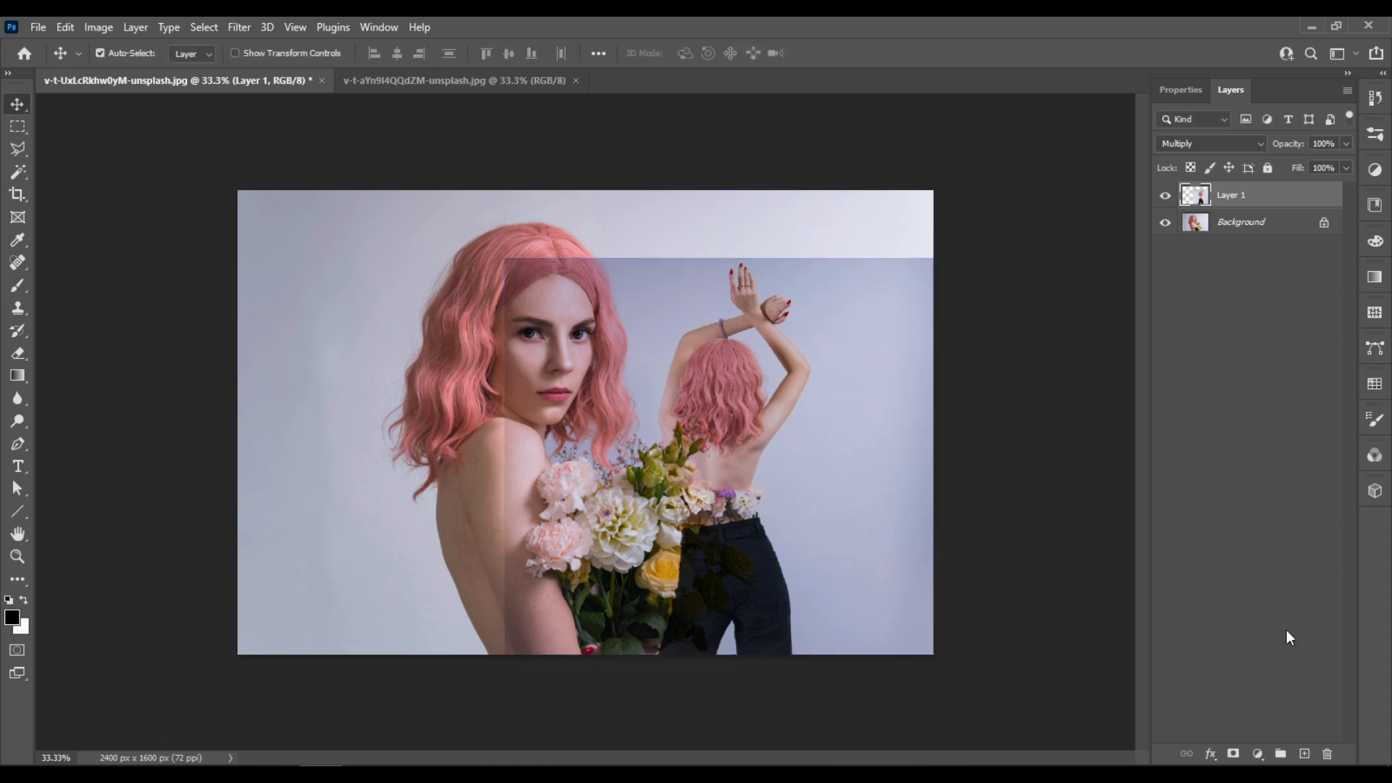
- Add a layer mask to Layer 1 and paint it black with a soft brush to hide the backdrop around the raised-arms figure
left_click(1235, 753)
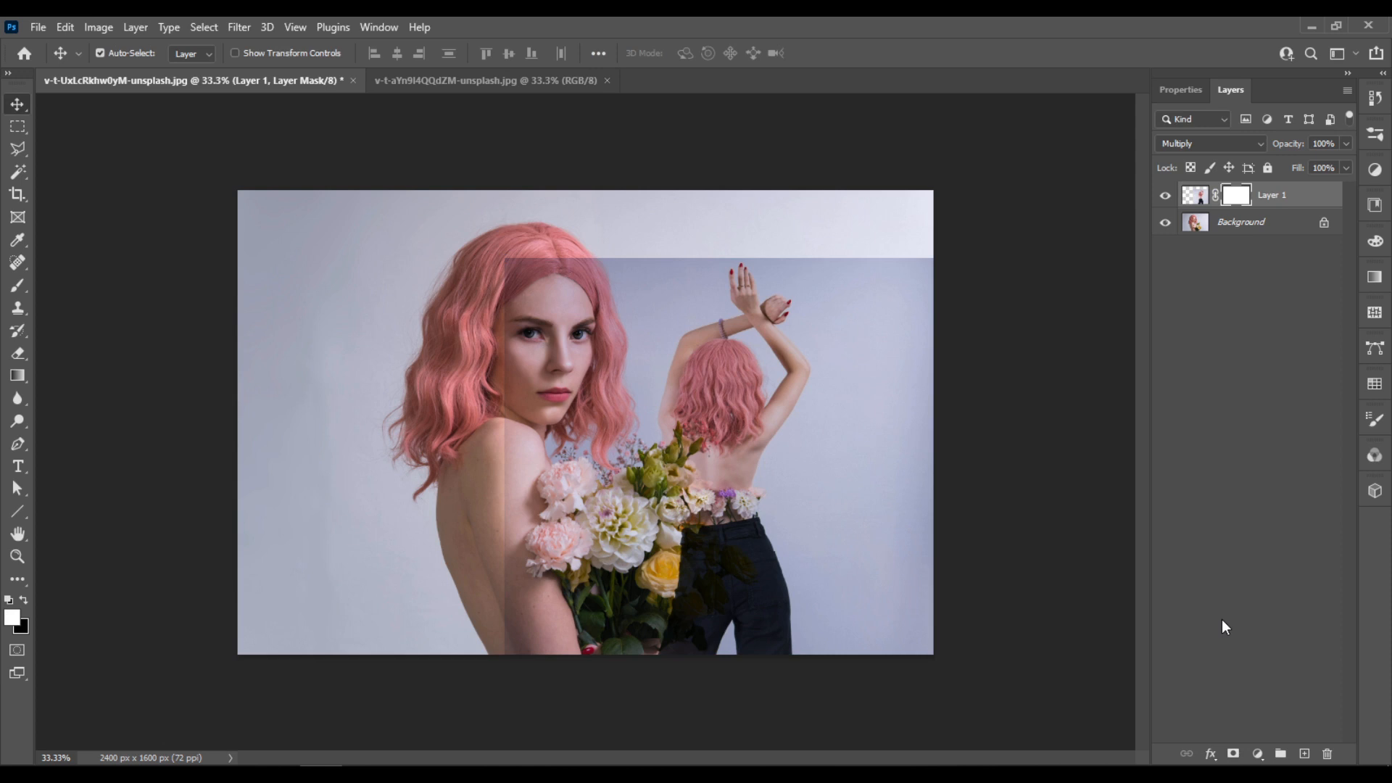
key("b")
left_click_drag(863, 530, 918, 541)
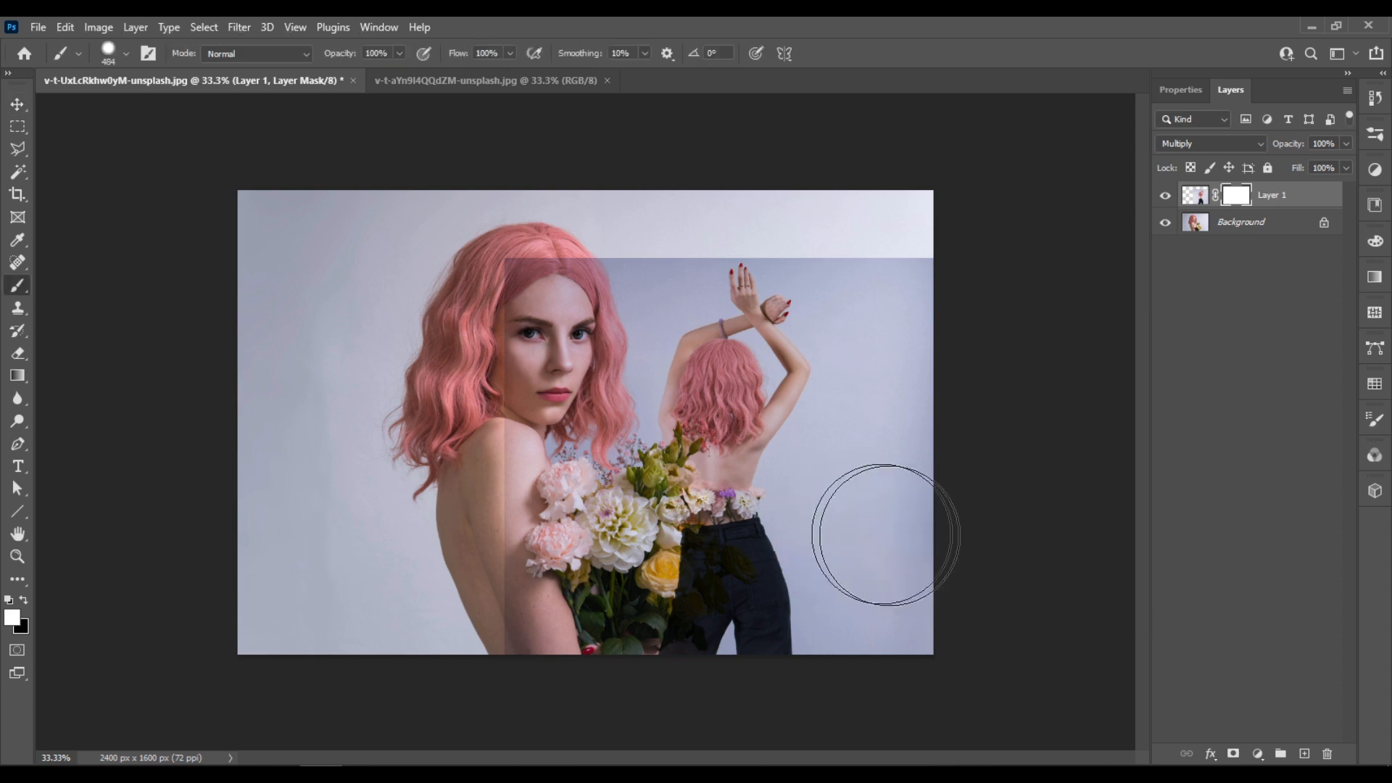
key("x")
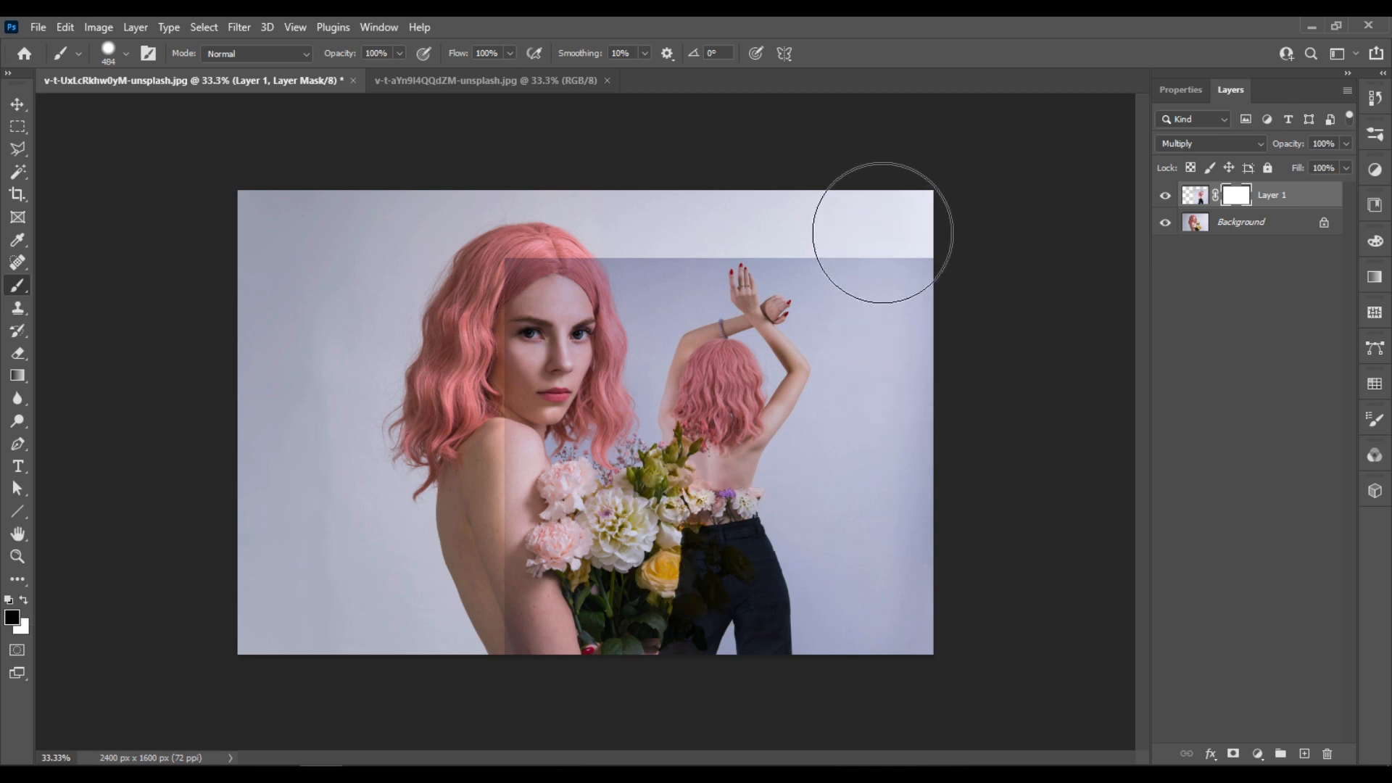
mouse_move(883, 232)
left_mouse_down()
mouse_move(947, 366)
mouse_move(960, 663)
mouse_move(950, 459)
mouse_move(908, 316)
mouse_move(921, 367)
left_mouse_up()
right_click(920, 367)
left_click_drag(1065, 450, 1046, 455)
mouse_move(846, 254)
left_mouse_down()
mouse_move(906, 388)
mouse_move(900, 697)
mouse_move(883, 442)
mouse_move(856, 554)
mouse_move(879, 331)
left_mouse_up()
mouse_move(655, 218)
left_mouse_down()
mouse_move(662, 285)
mouse_move(540, 287)
mouse_move(508, 355)
mouse_move(505, 507)
mouse_move(521, 520)
mouse_move(626, 279)
mouse_move(593, 515)
mouse_move(595, 644)
mouse_move(578, 680)
mouse_move(510, 619)
mouse_move(506, 577)
mouse_move(574, 362)
left_mouse_up()
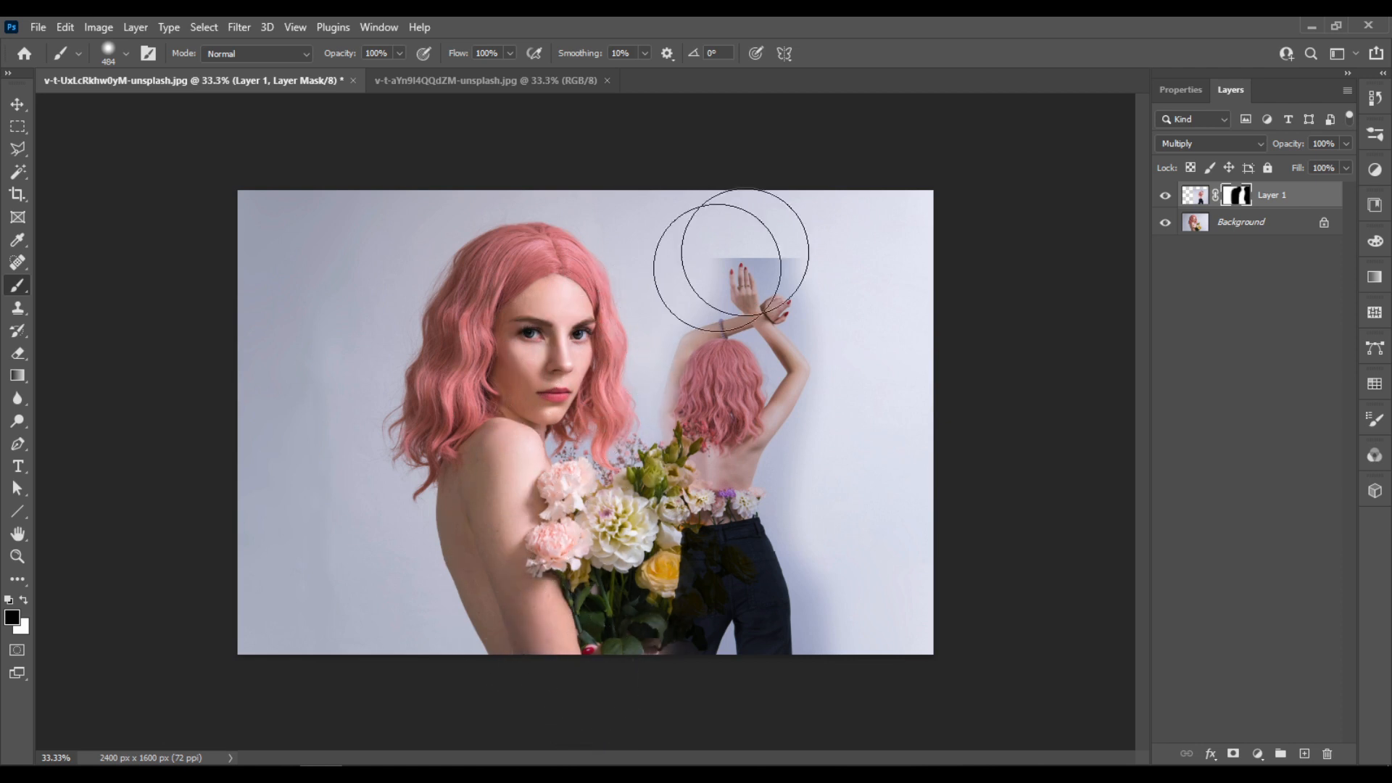
left_click_drag(695, 222, 795, 240)
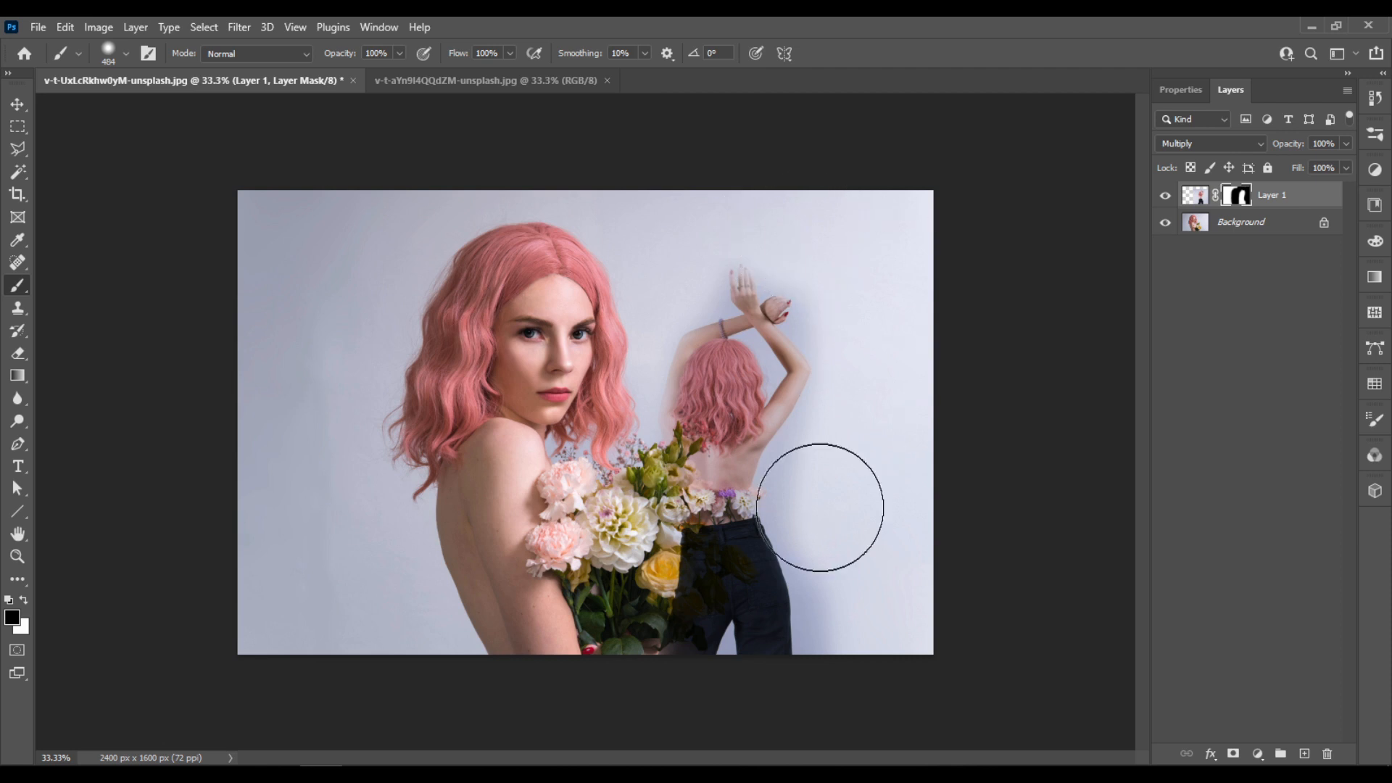
scroll(825, 497, "up", 2)
left_click_drag(902, 432, 876, 432)
mouse_move(851, 481)
left_mouse_down()
mouse_move(899, 319)
mouse_move(877, 285)
mouse_move(880, 246)
left_mouse_up()
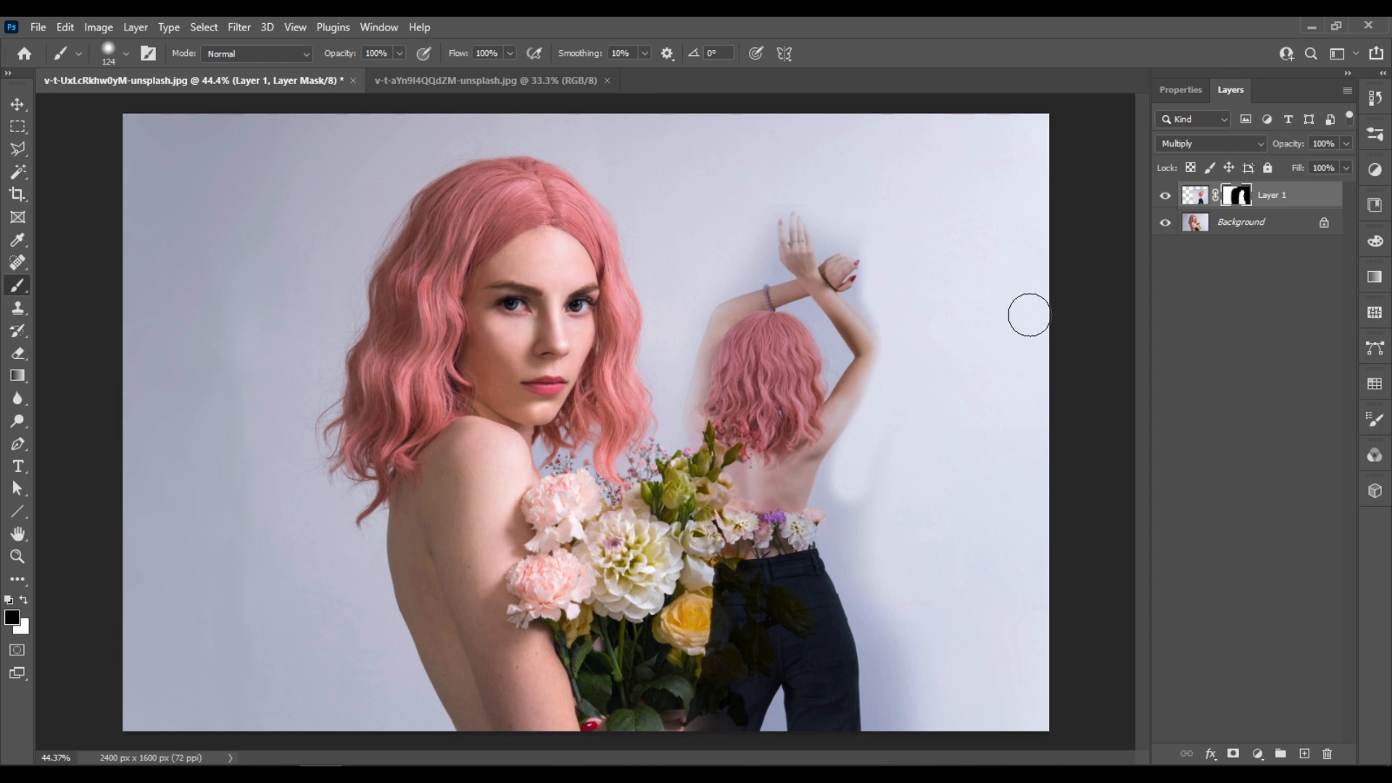
key("ctrl+z")
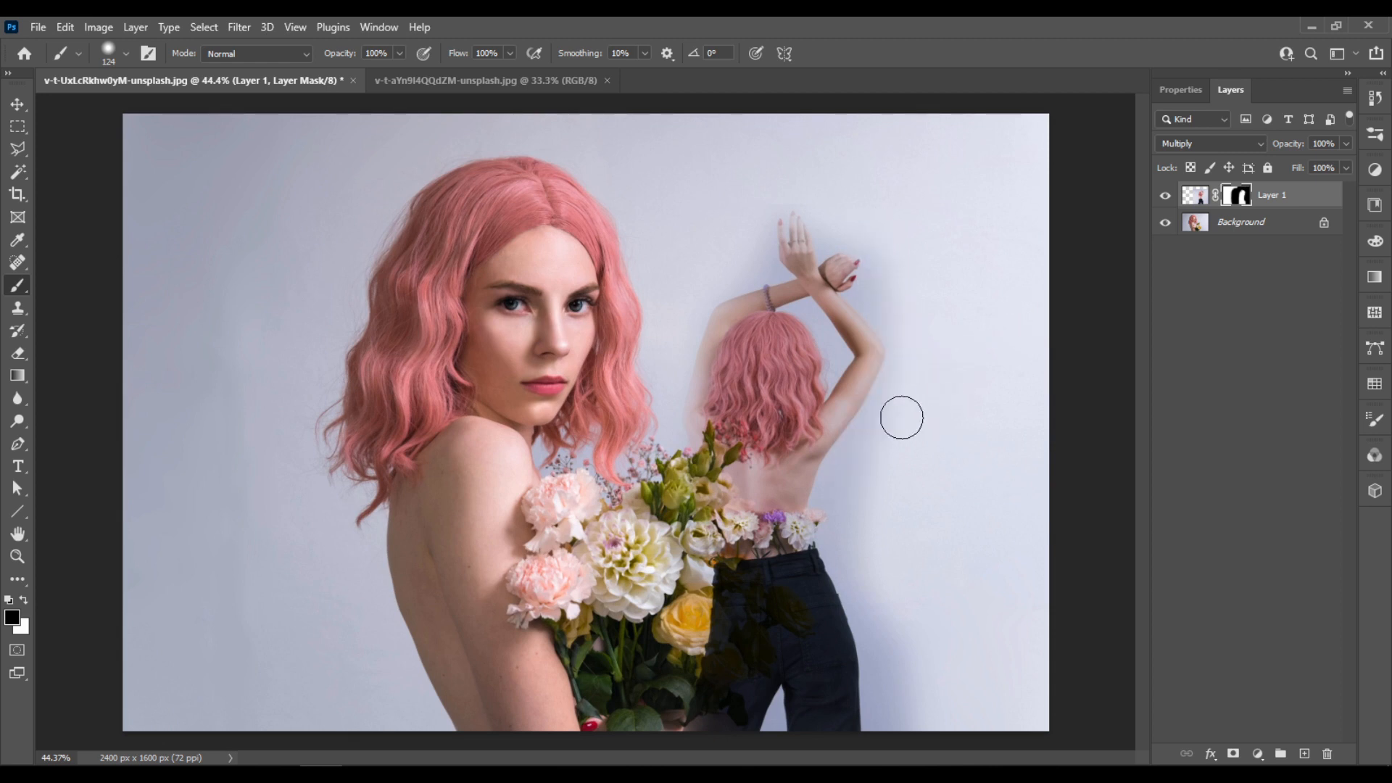
scroll(808, 477, "down", 3)
scroll(762, 479, "up", 2)
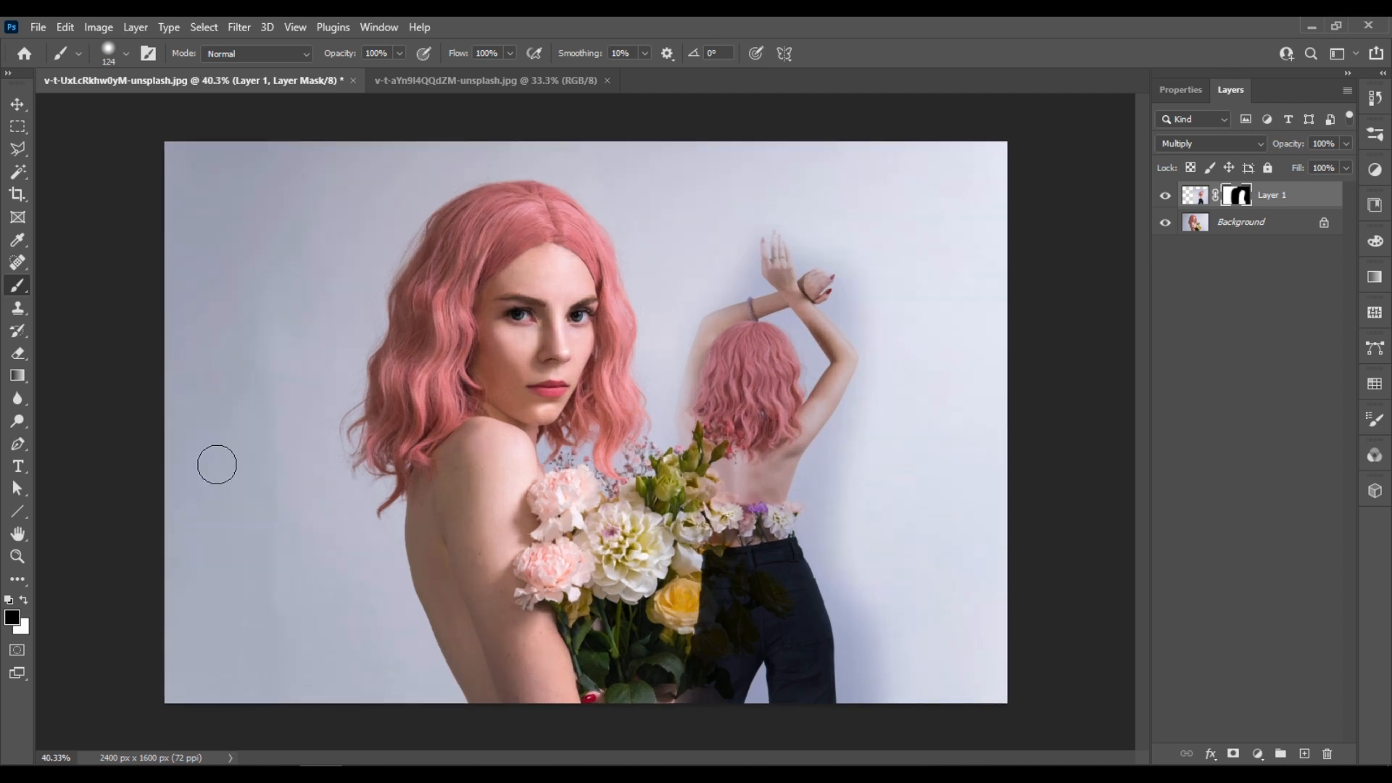
- Add the text RELAX and place it across the portrait's shoulder, the flowers and the second figure
key("t")
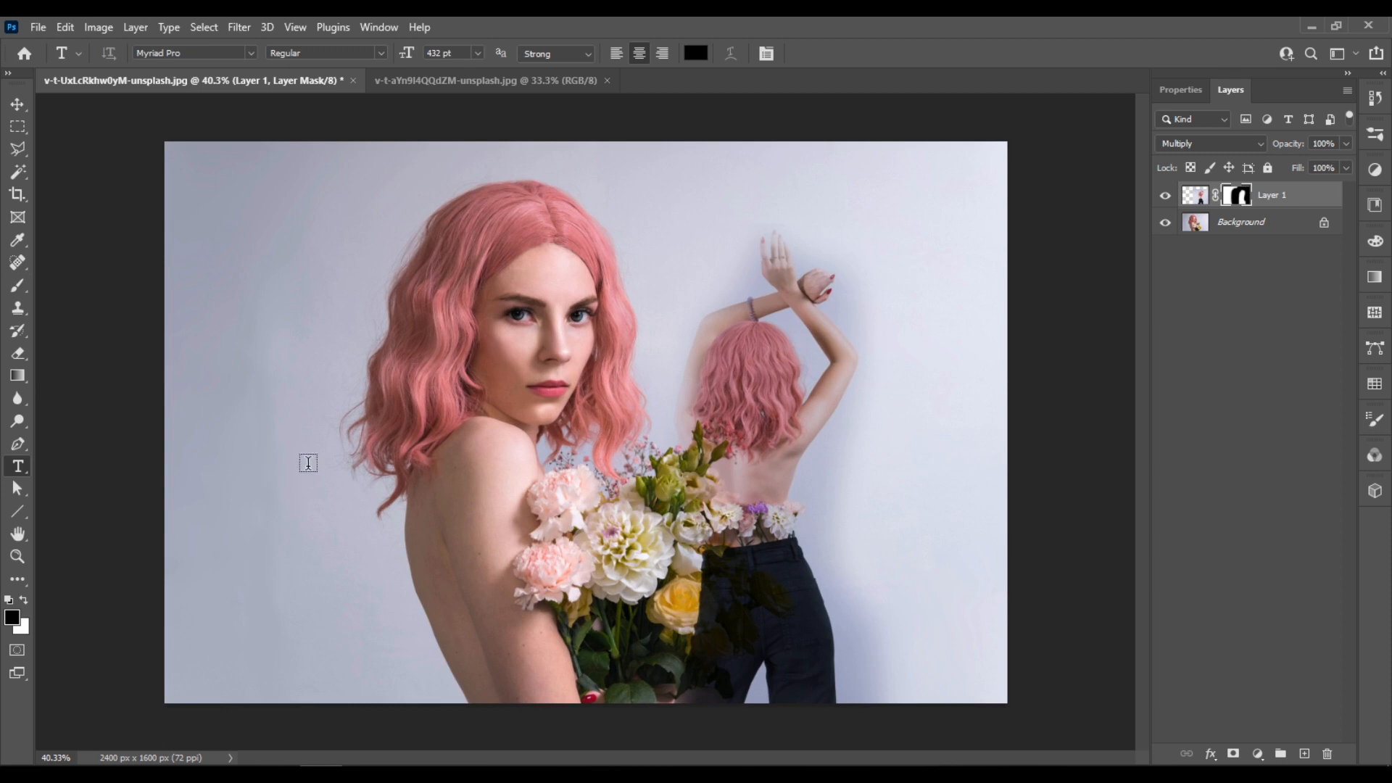
left_click(308, 464)
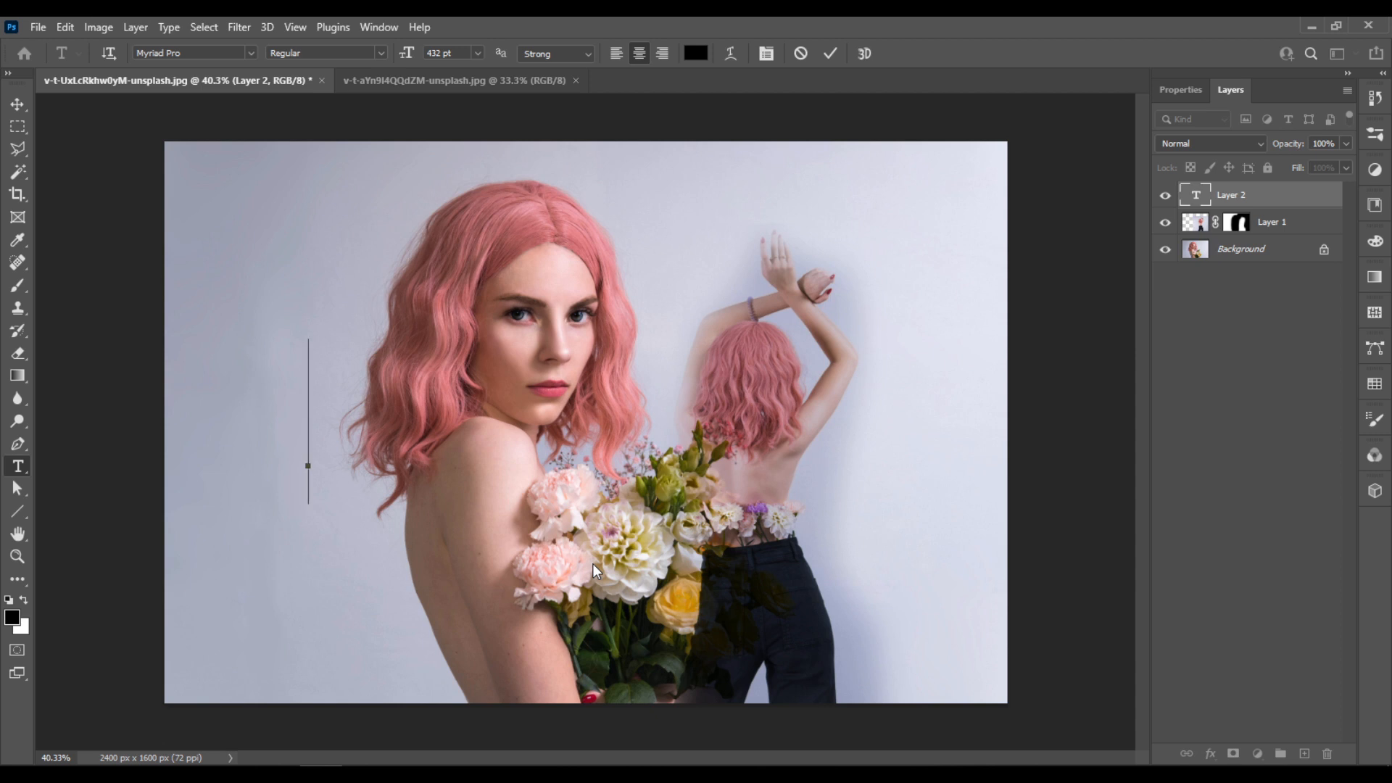
type("RE")
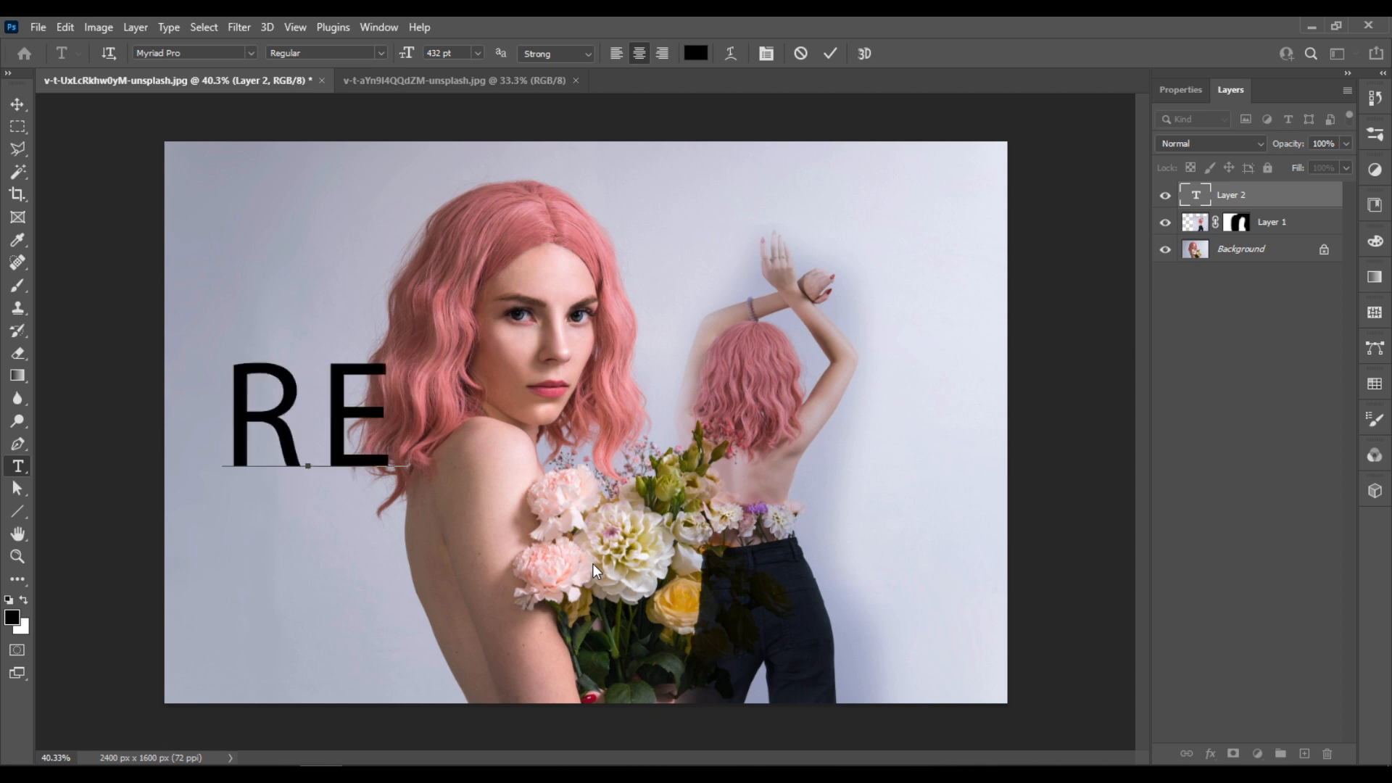
type("LAX")
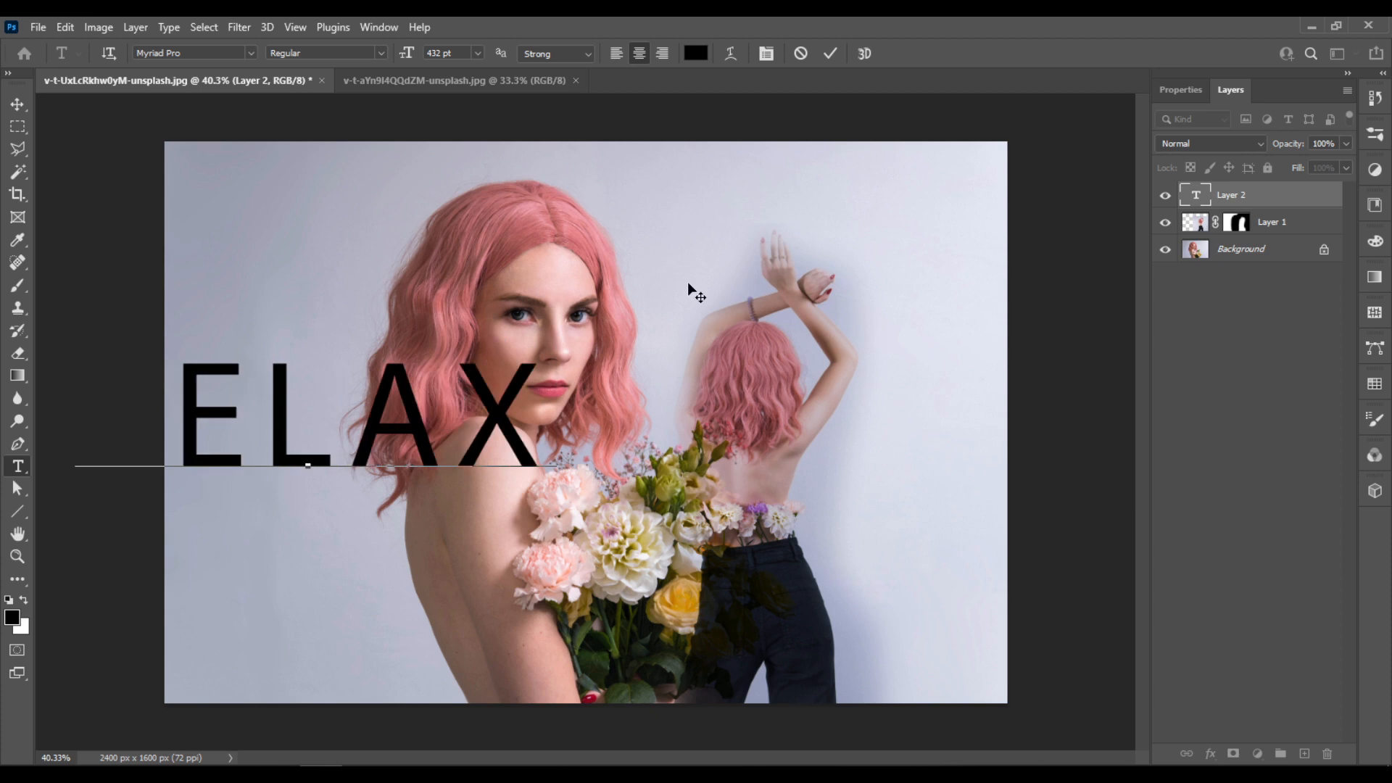
left_click_drag(447, 554, 703, 596)
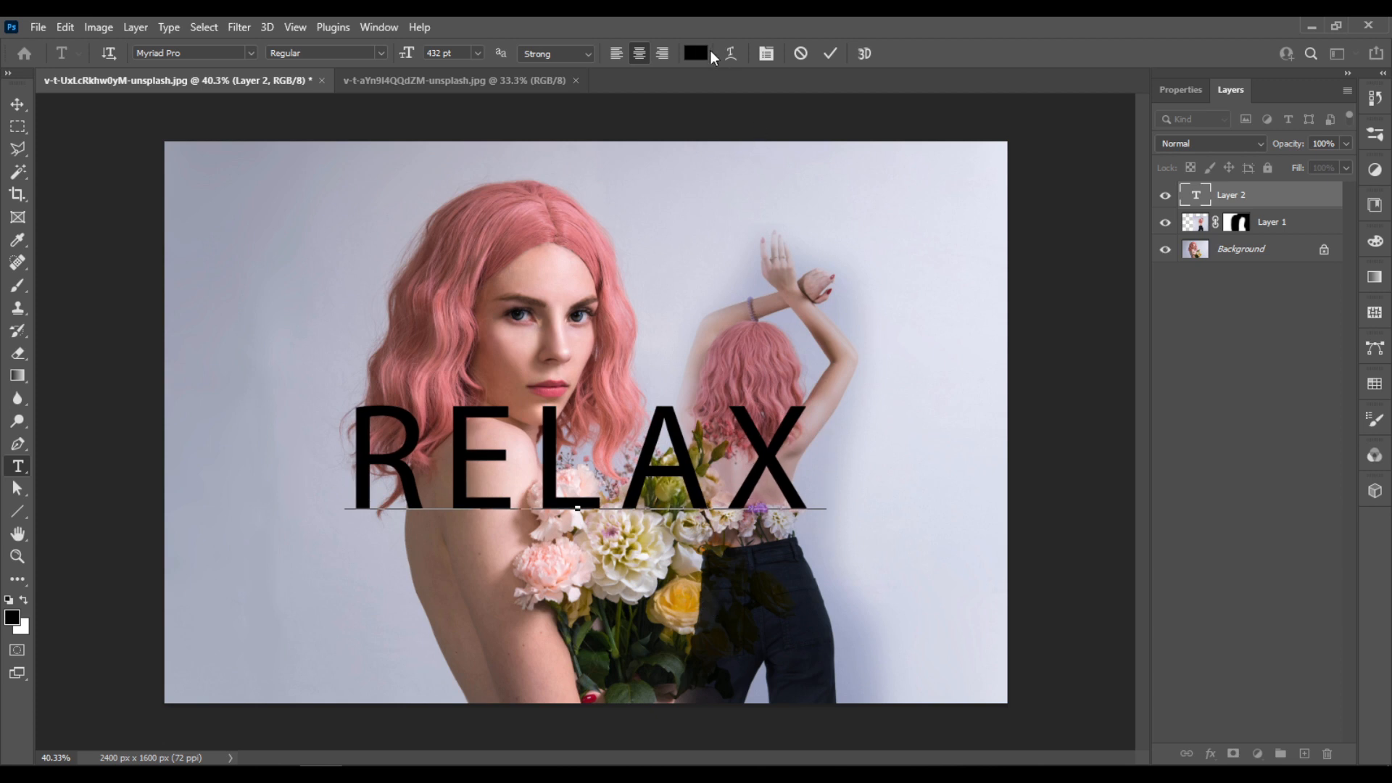
left_click(828, 54)
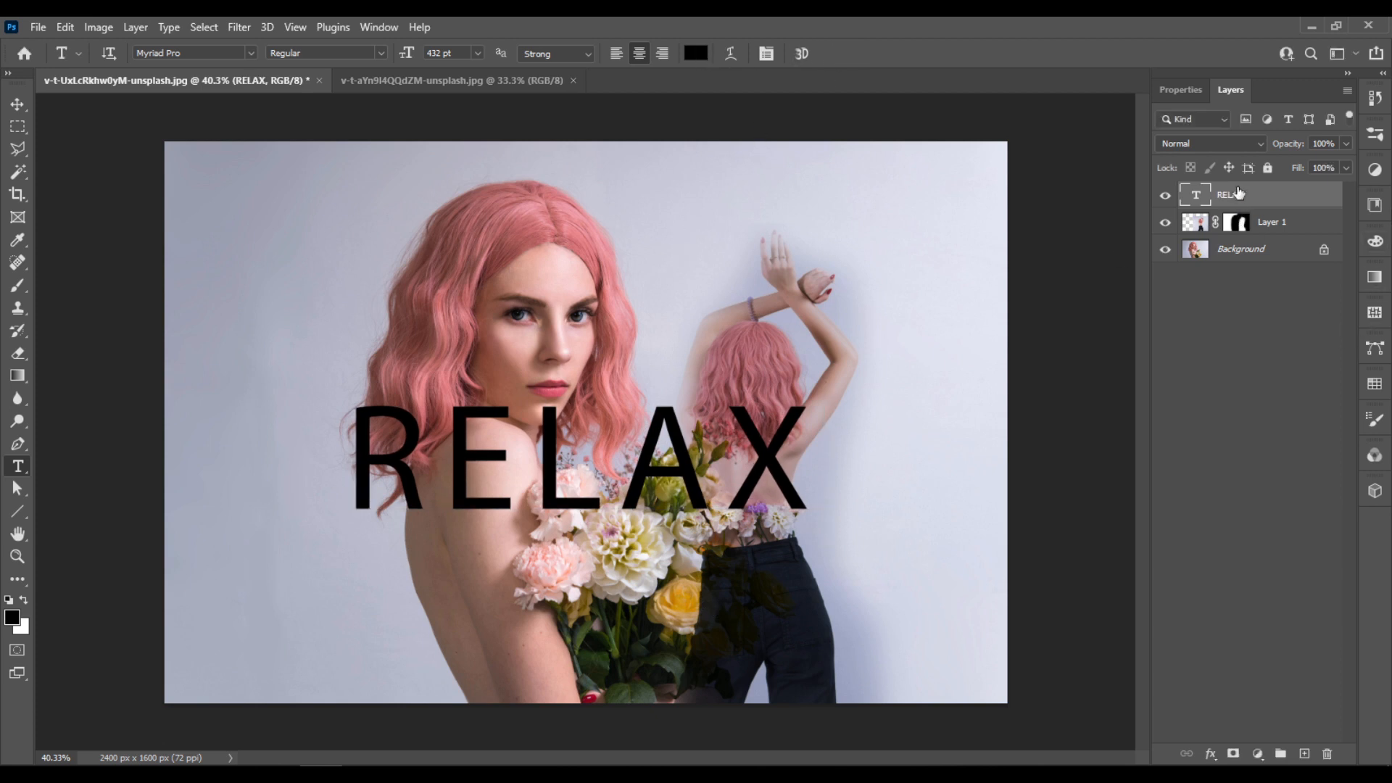
- Show the character settings and set the RELAX text color to white (ffffff)
left_click(379, 27)
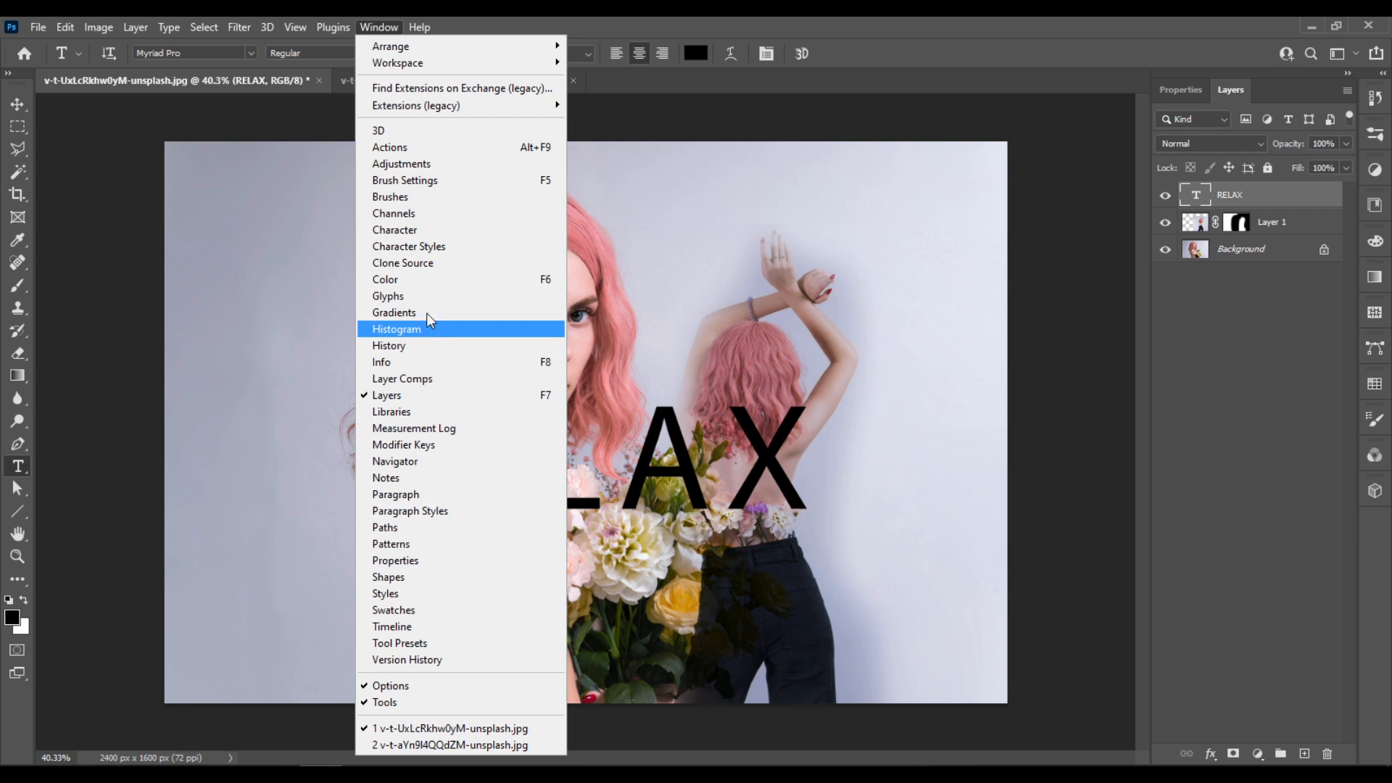
left_click(444, 229)
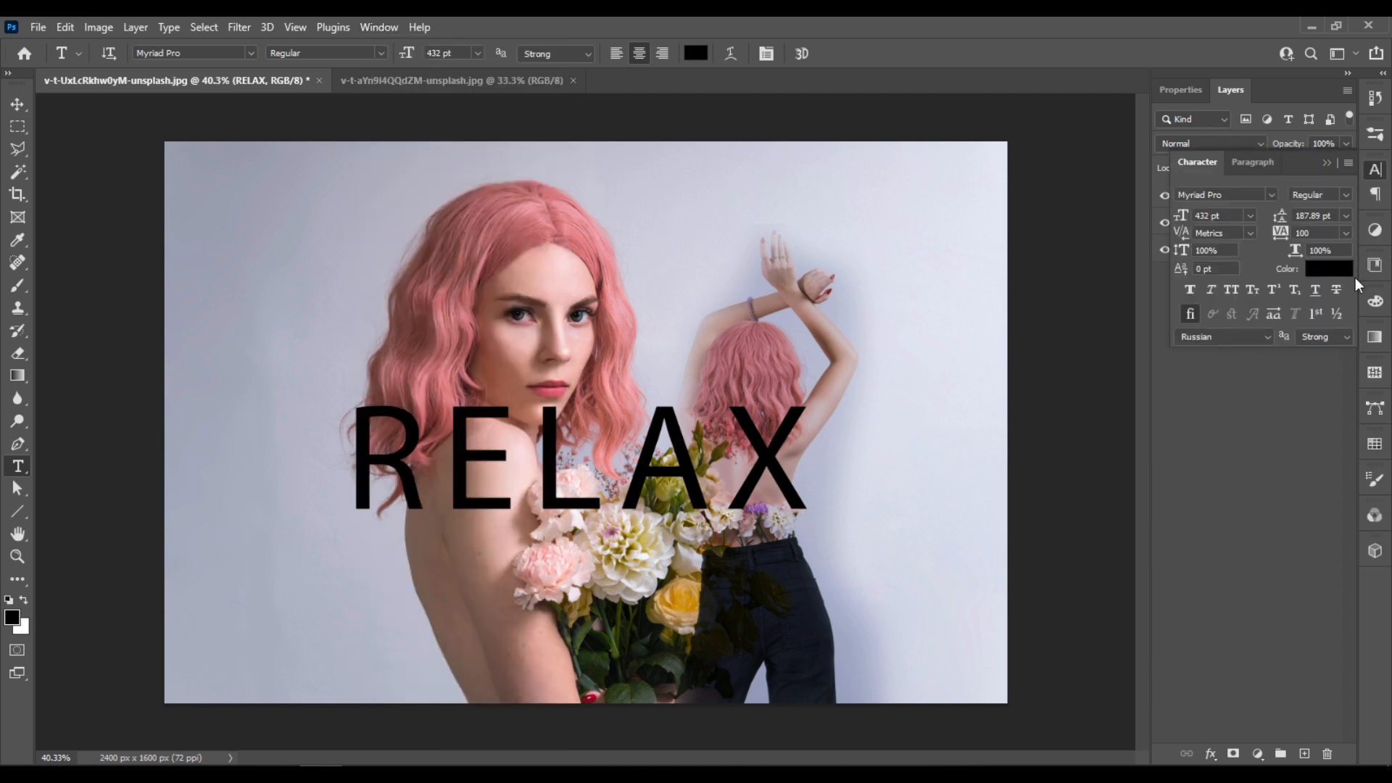
left_click(1342, 269)
type("ffffff")
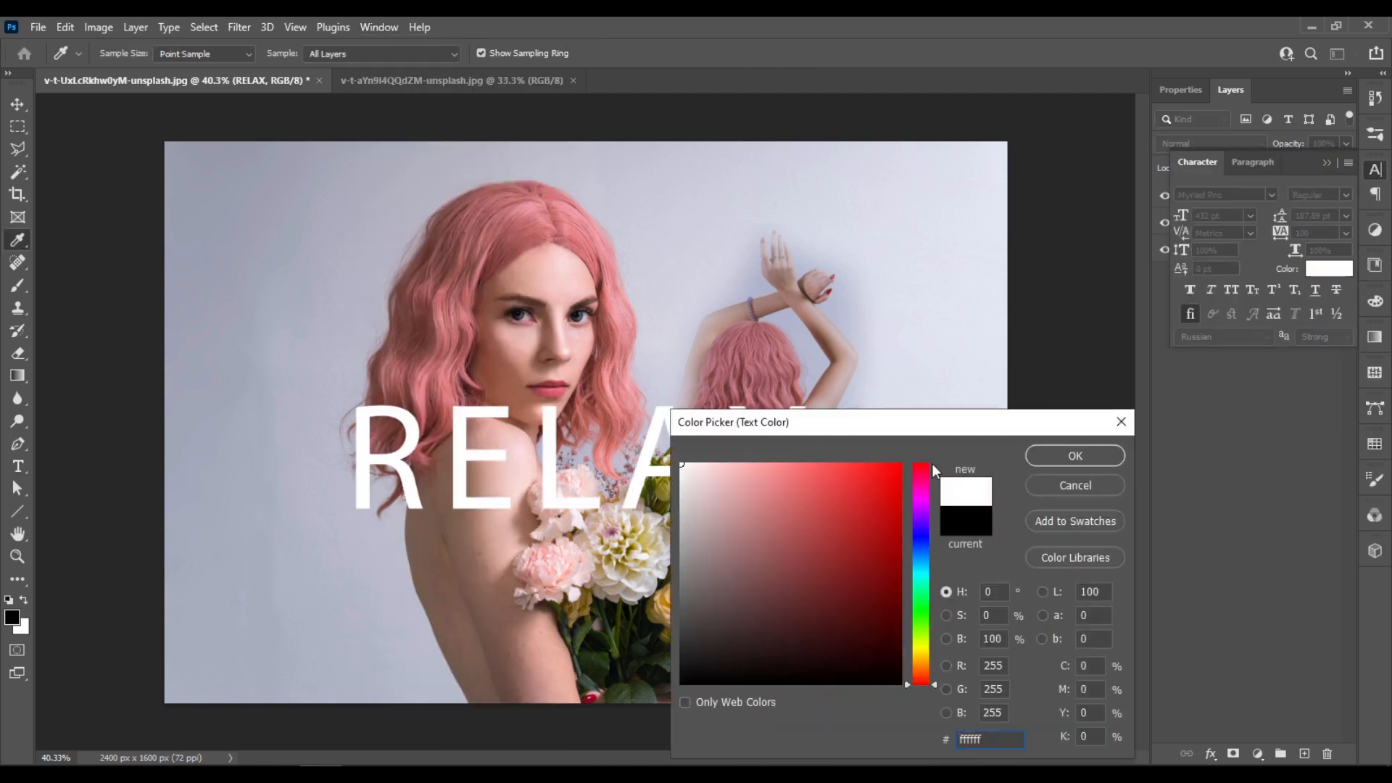
left_click(1076, 456)
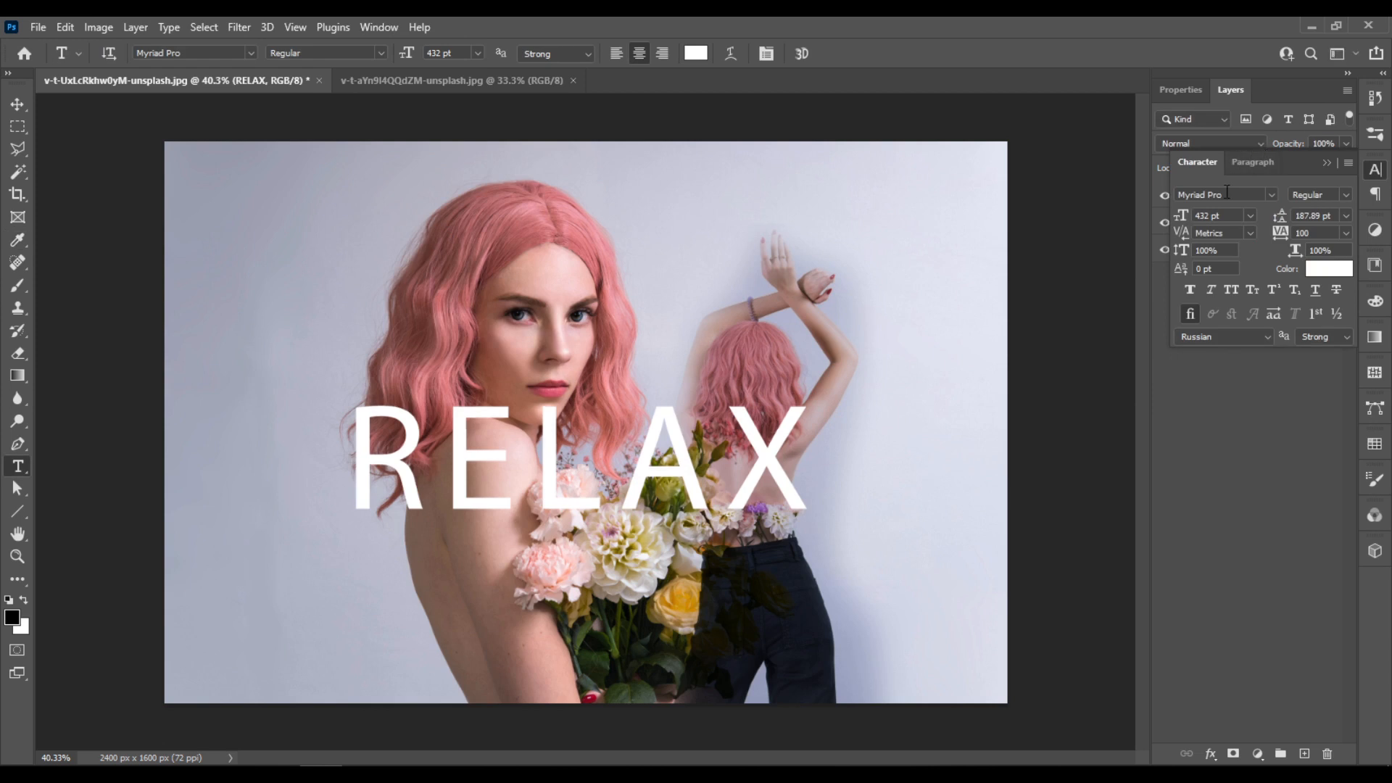
- Filter the font list to Adobe Fonts and set the RELAX text to Bebas Neue Bold
left_click(1274, 194)
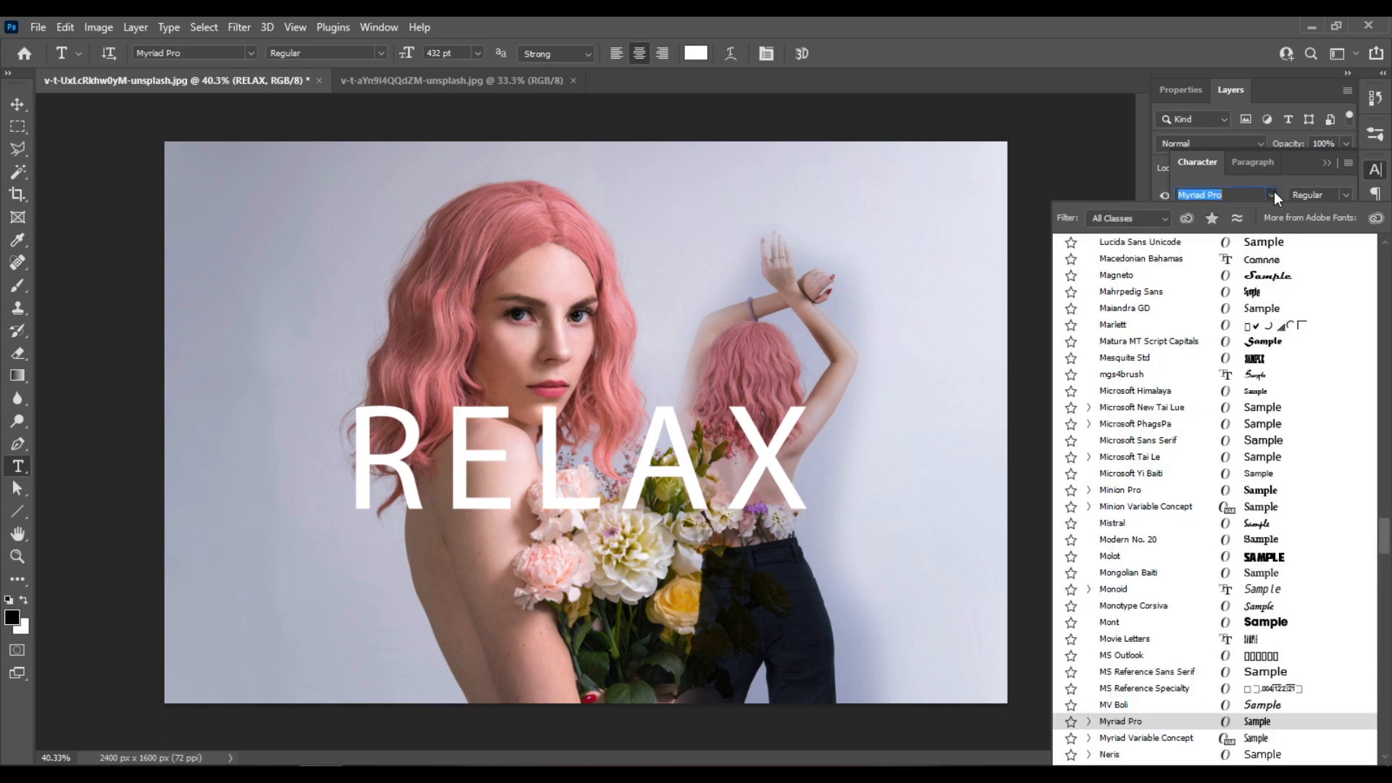
left_click(1187, 218)
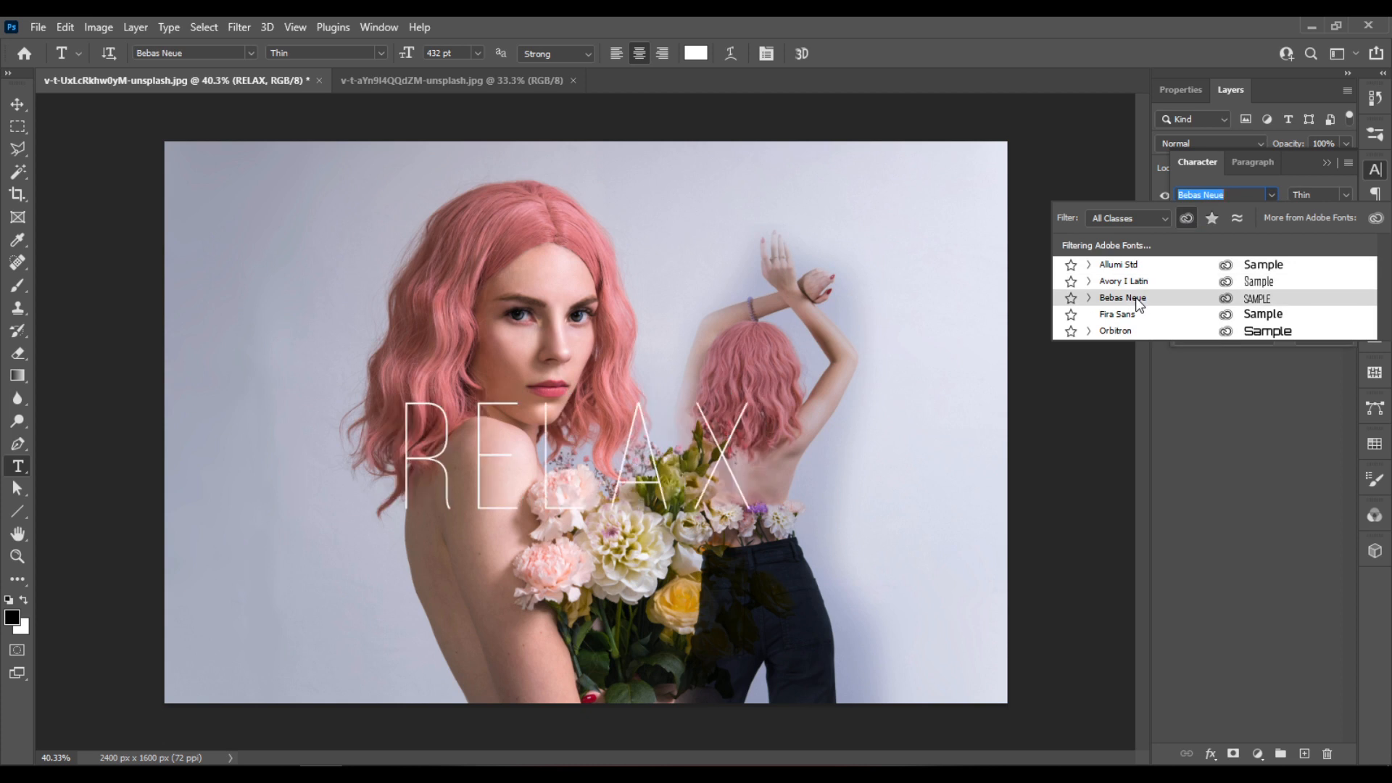
left_click(1136, 297)
left_click(1345, 196)
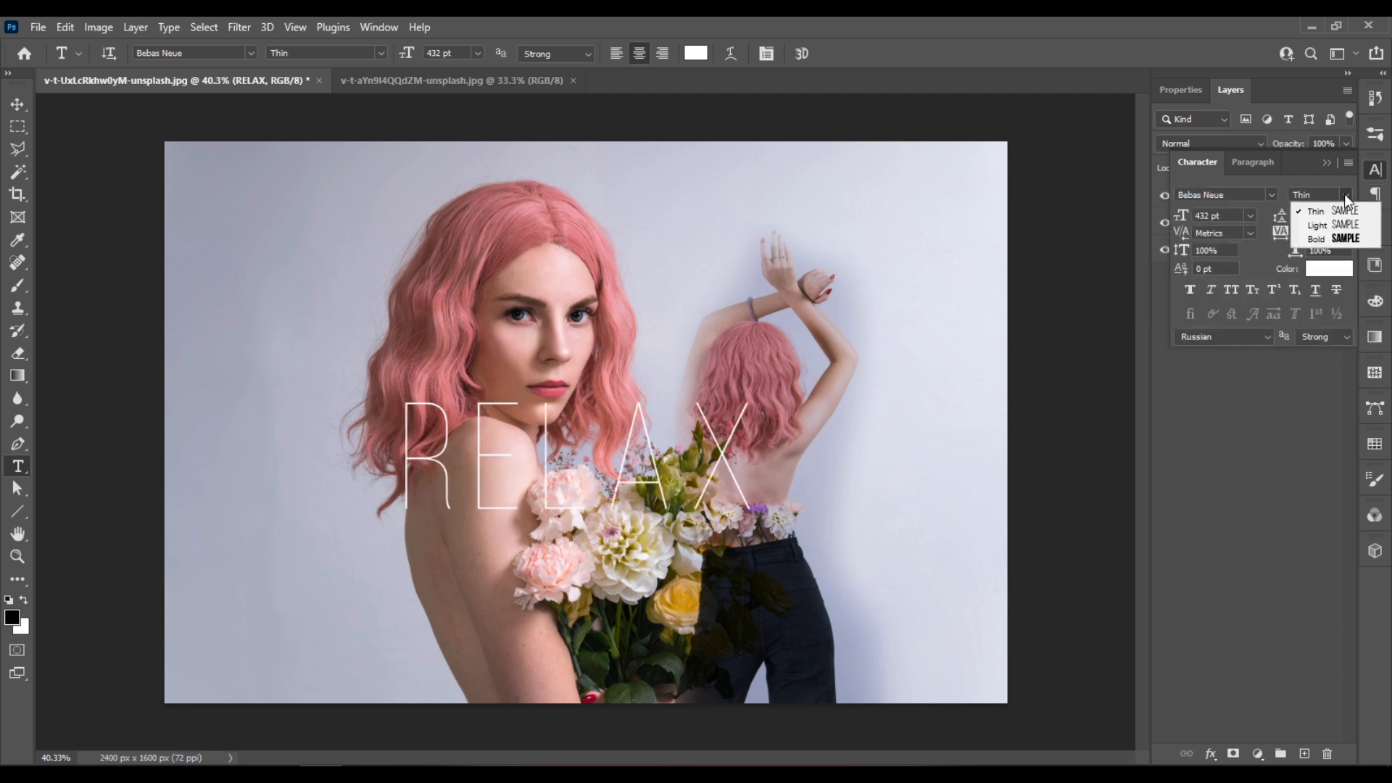
left_click(1312, 234)
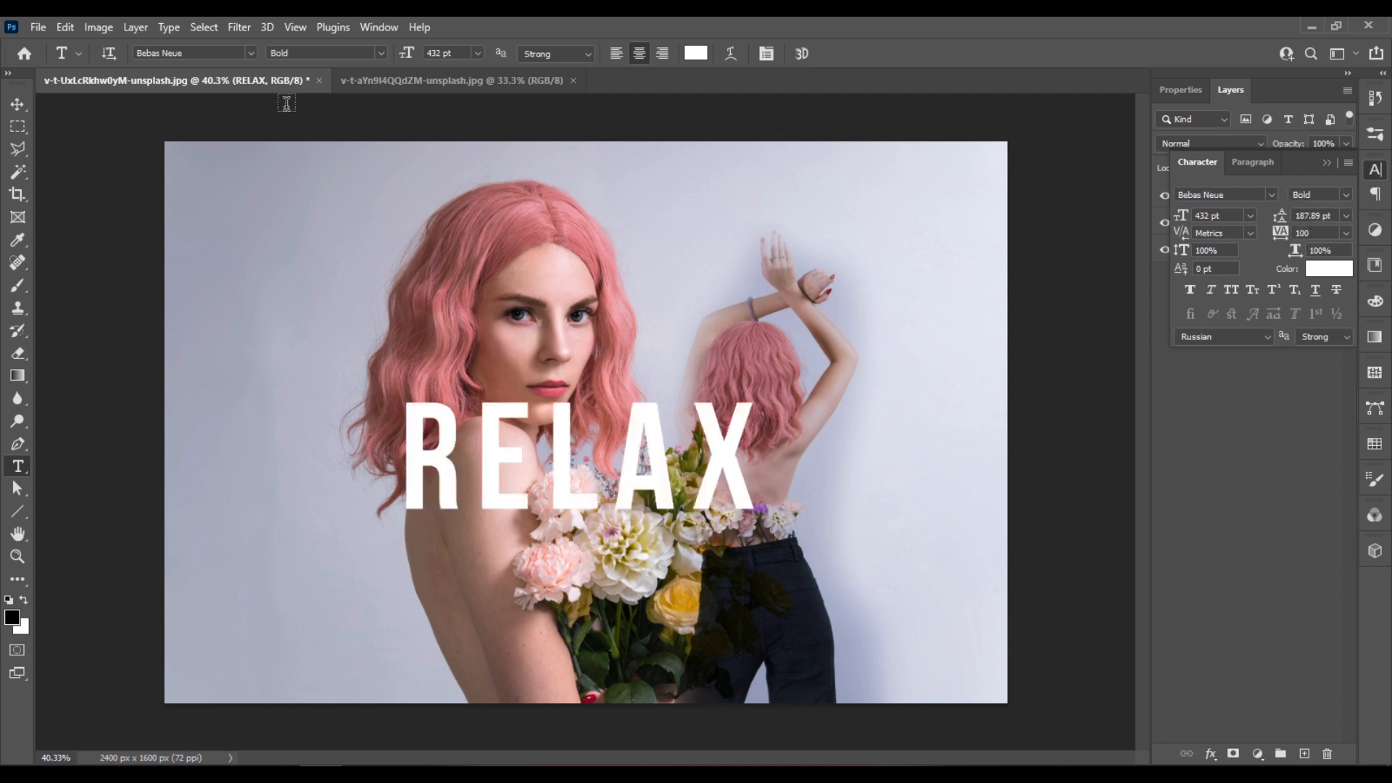
- Scale the RELAX text to about 125% and reposition it over the shoulder, flowers and second figure
left_click(17, 107)
left_click_drag(532, 479, 479, 512)
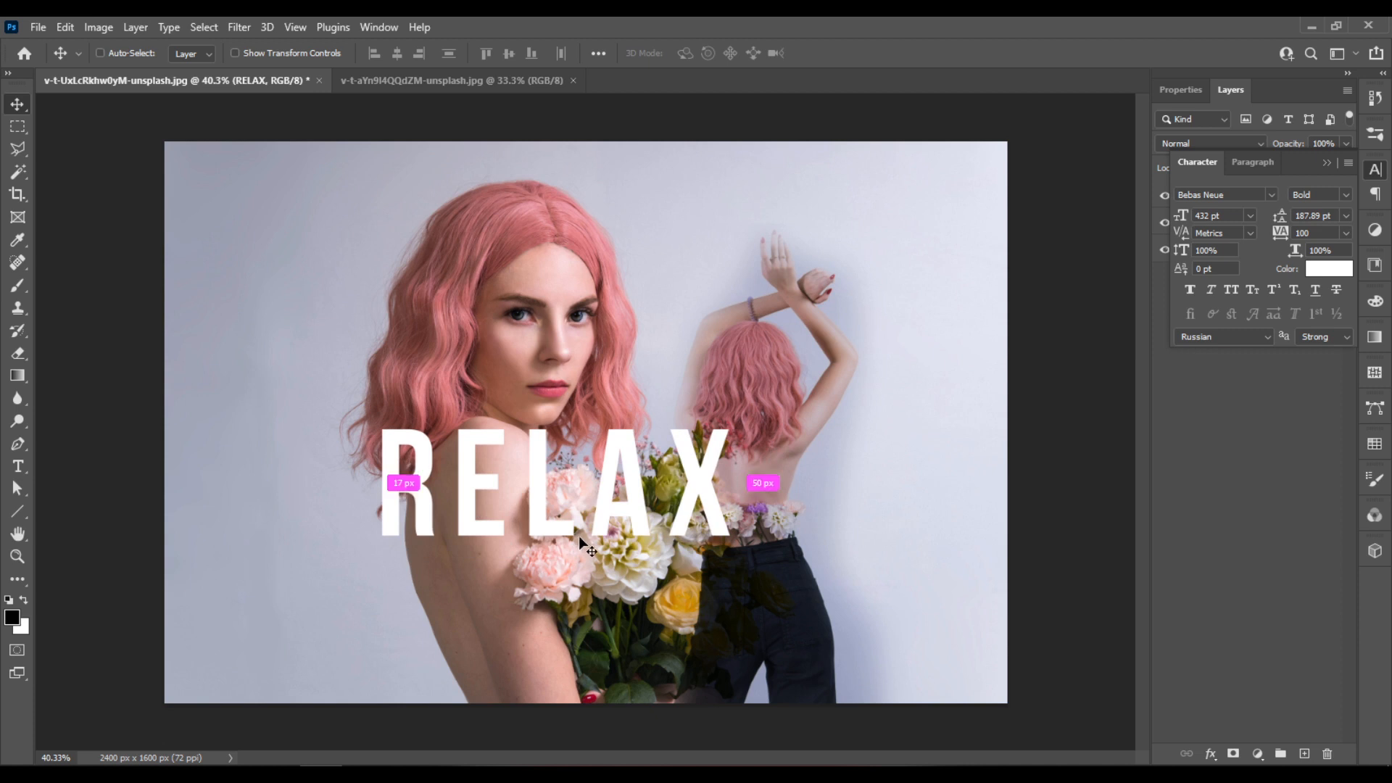
key("ctrl+t")
left_click_drag(747, 560, 835, 618)
left_click_drag(786, 515, 802, 505)
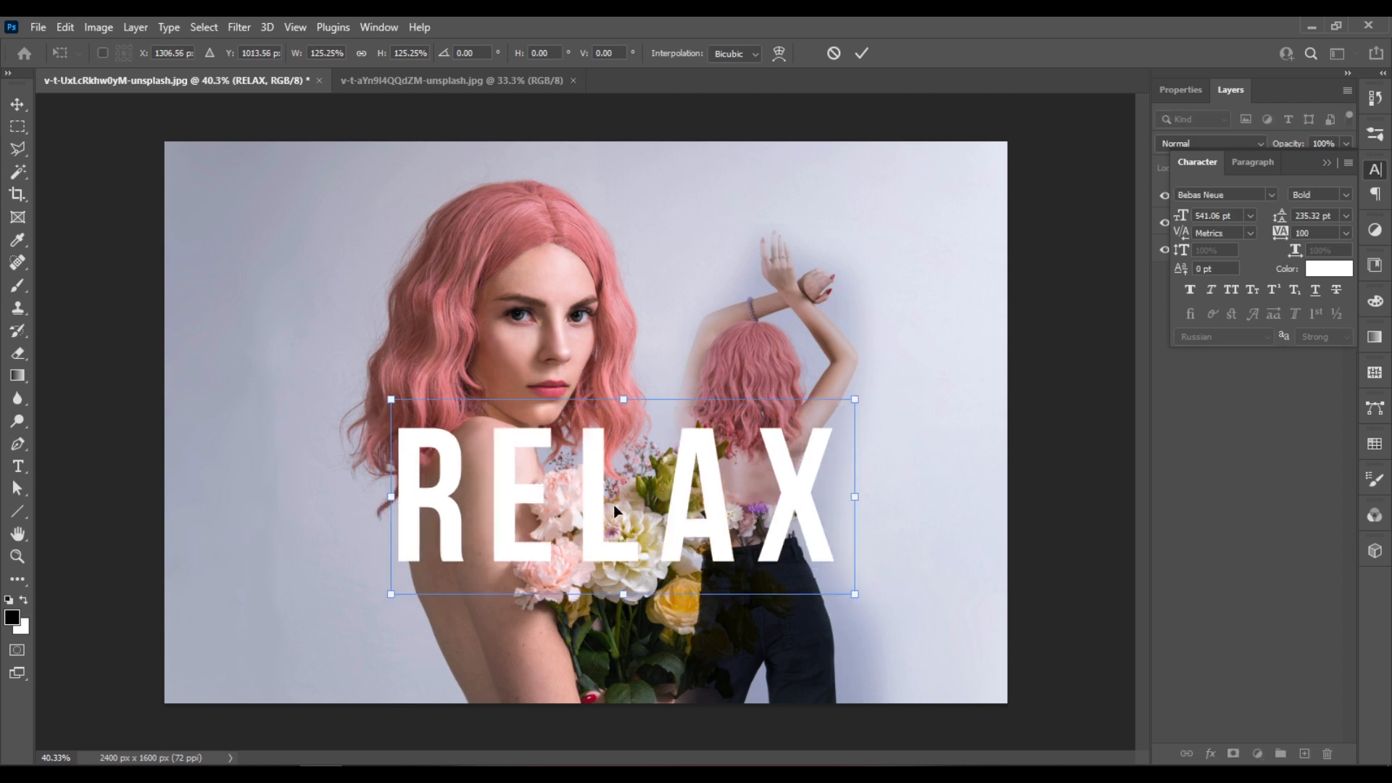
left_click_drag(594, 460, 598, 470)
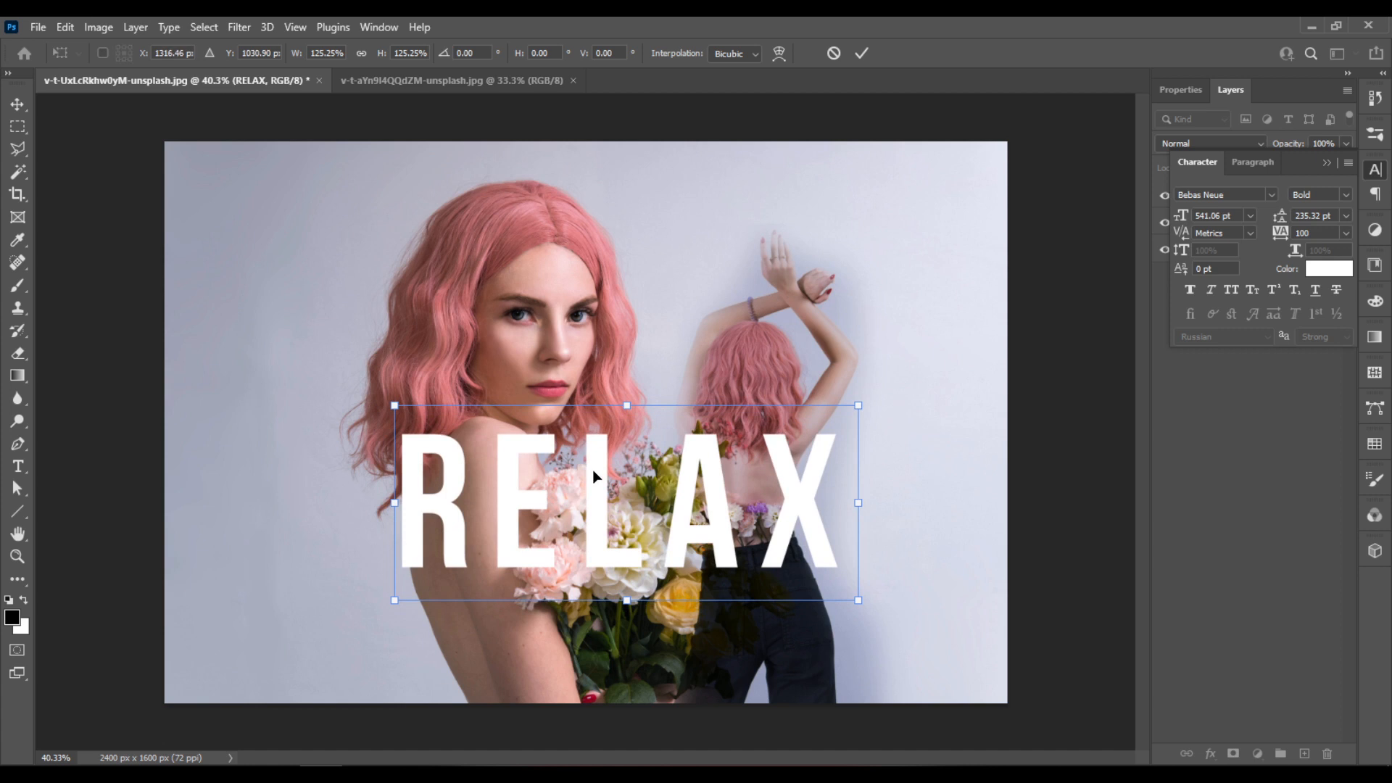
key("Return")
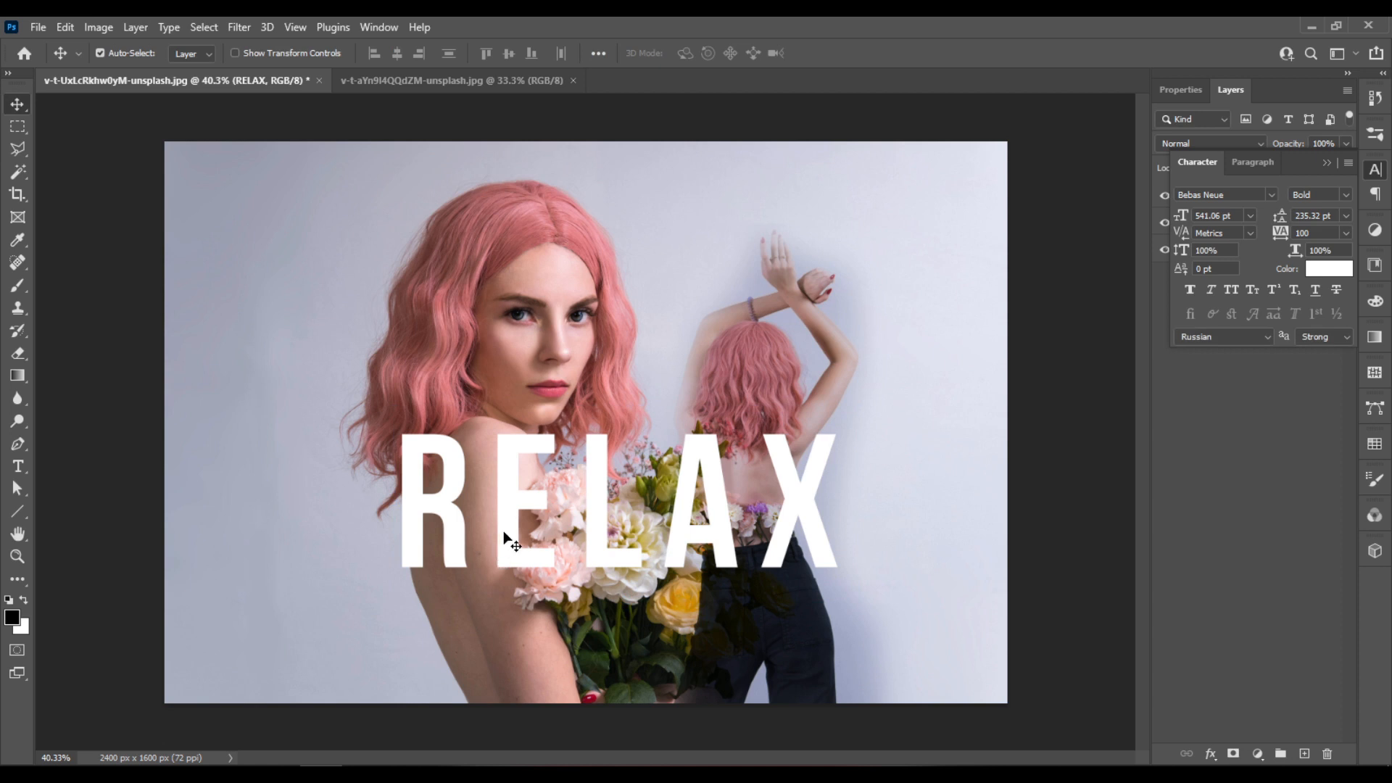
- Add a layer mask to the RELAX text and paint black over the R's upper part where the hair falls
left_click(1327, 162)
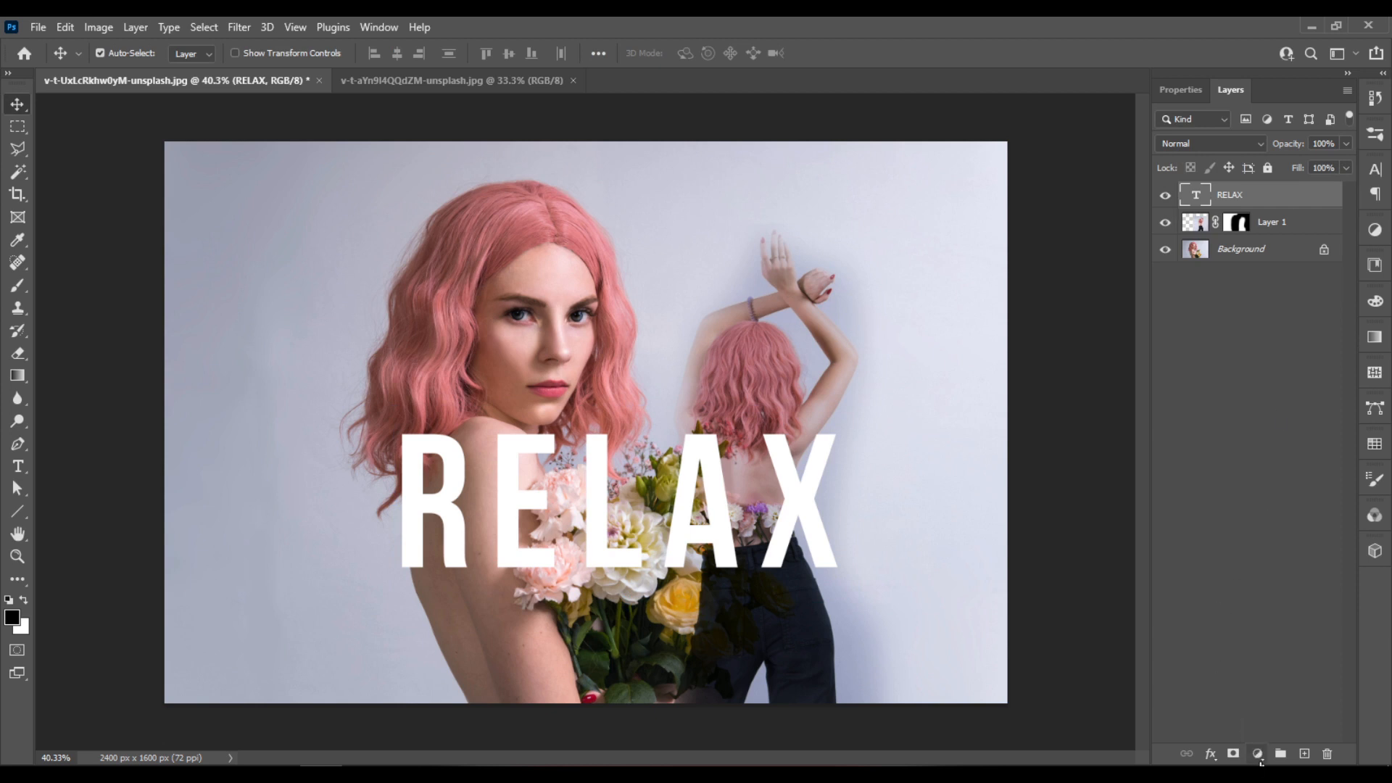
left_click(1234, 755)
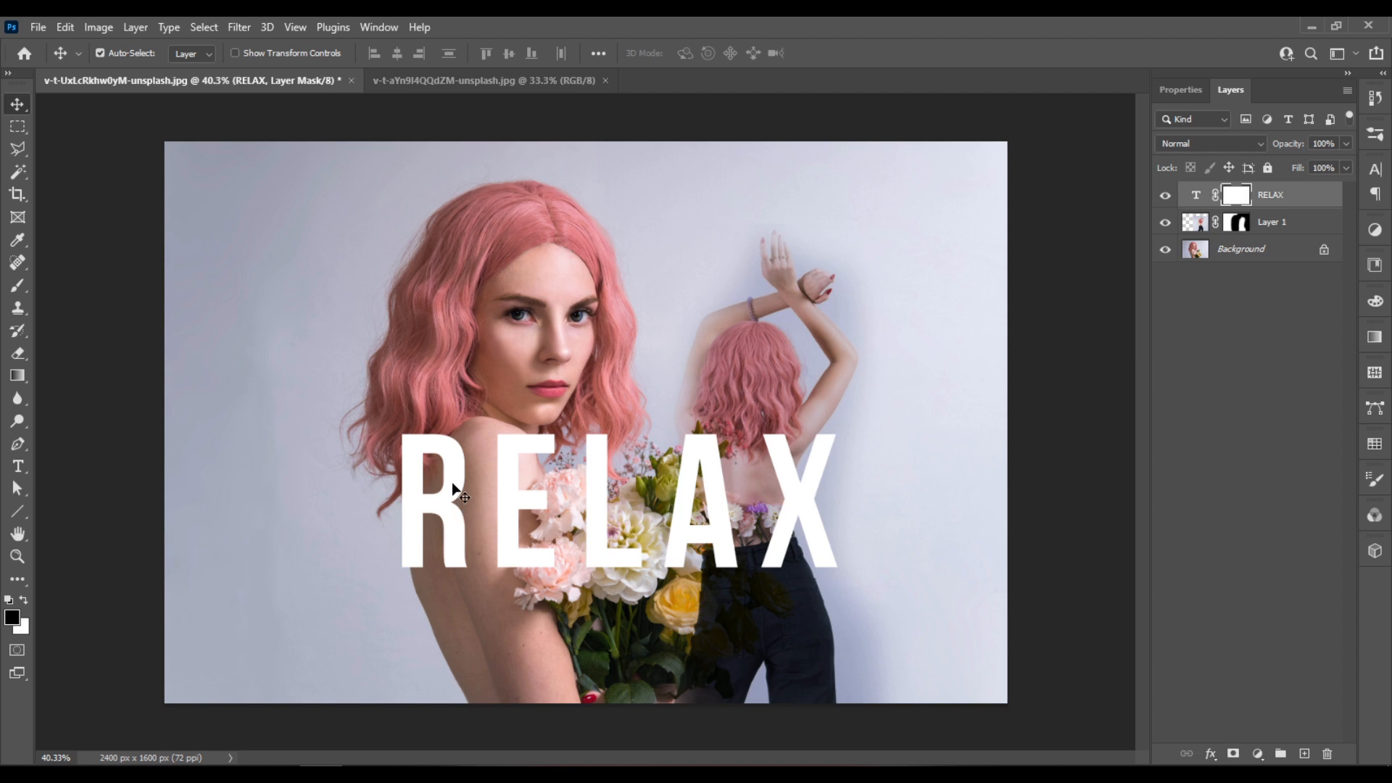
key("b")
left_click_drag(399, 447, 405, 446)
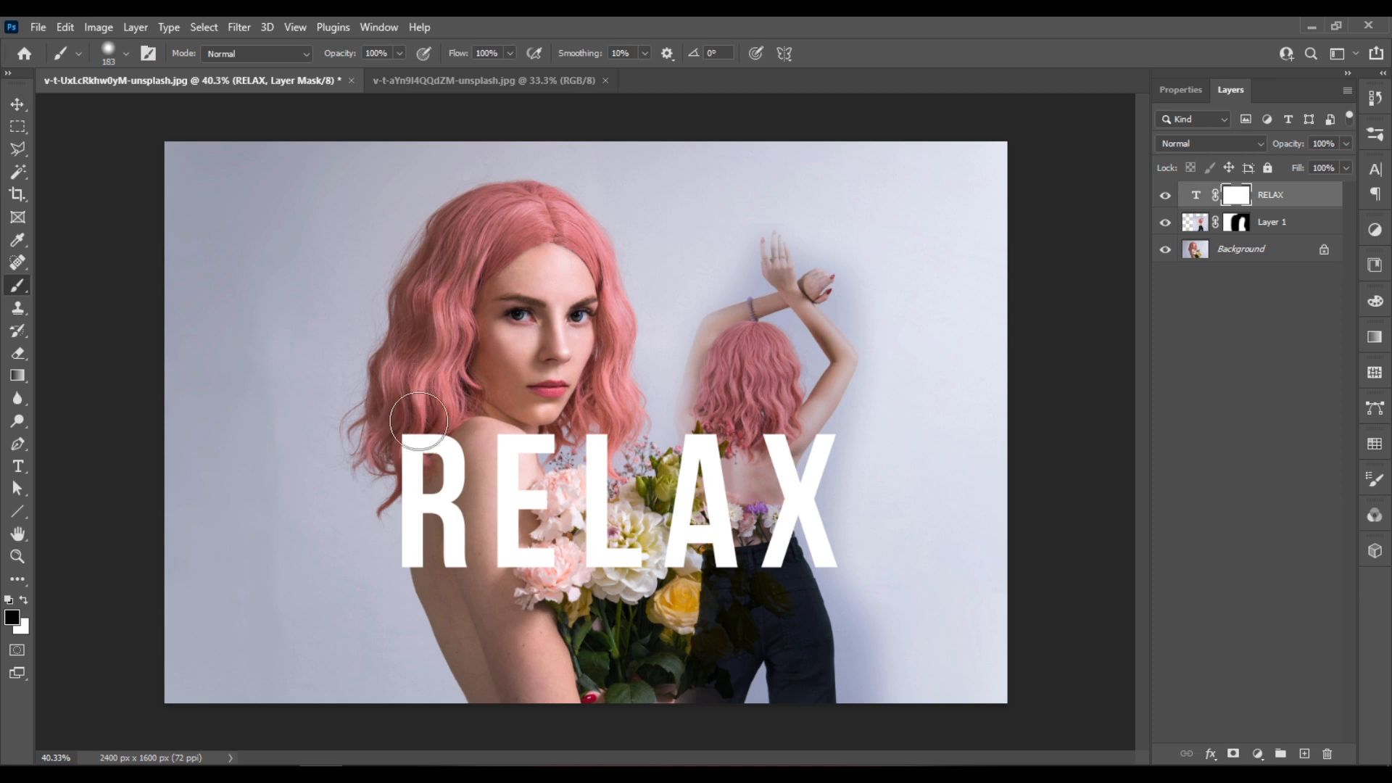
mouse_move(418, 421)
left_mouse_down()
mouse_move(397, 447)
mouse_move(437, 415)
mouse_move(382, 473)
left_mouse_up()
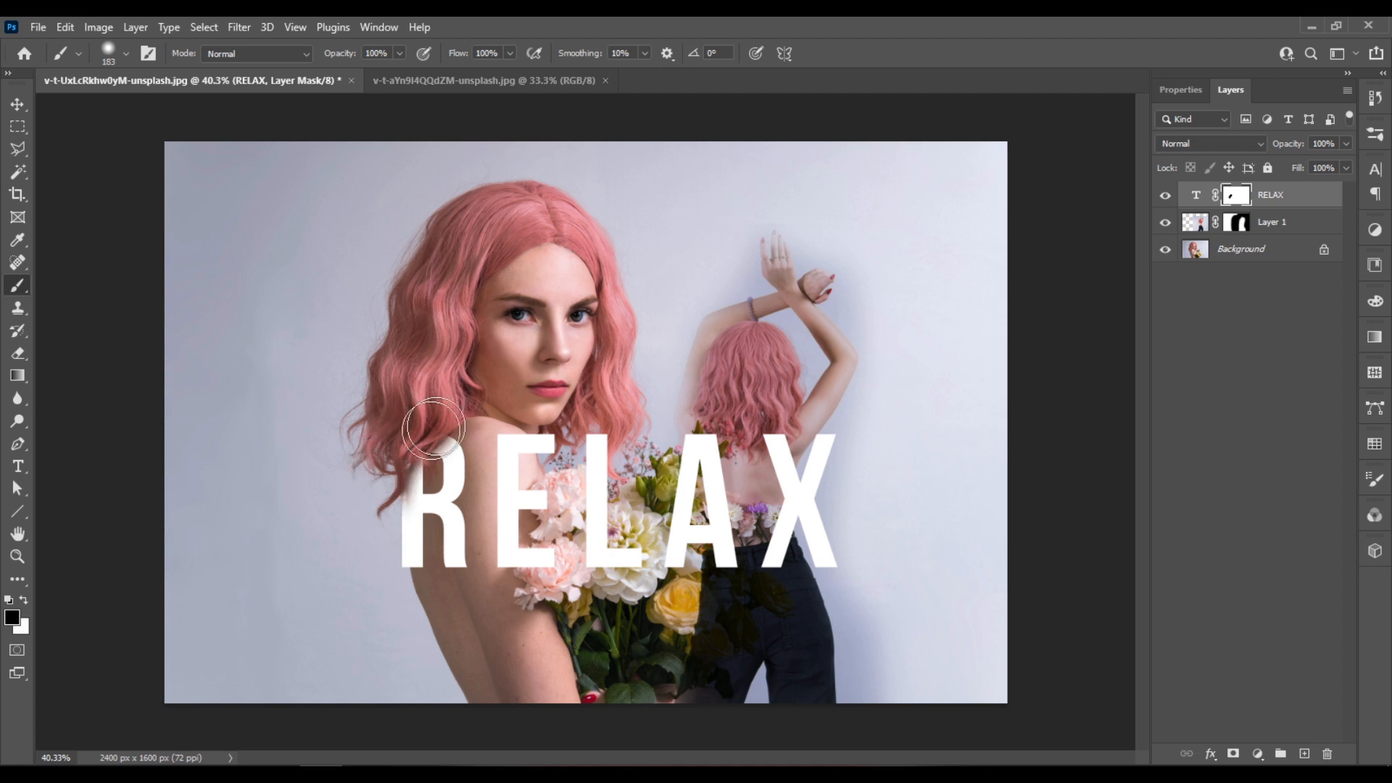
- Paint black on the RELAX mask with a 67 px brush around the hair tips at the R's upper stem
scroll(346, 433, "up", 5)
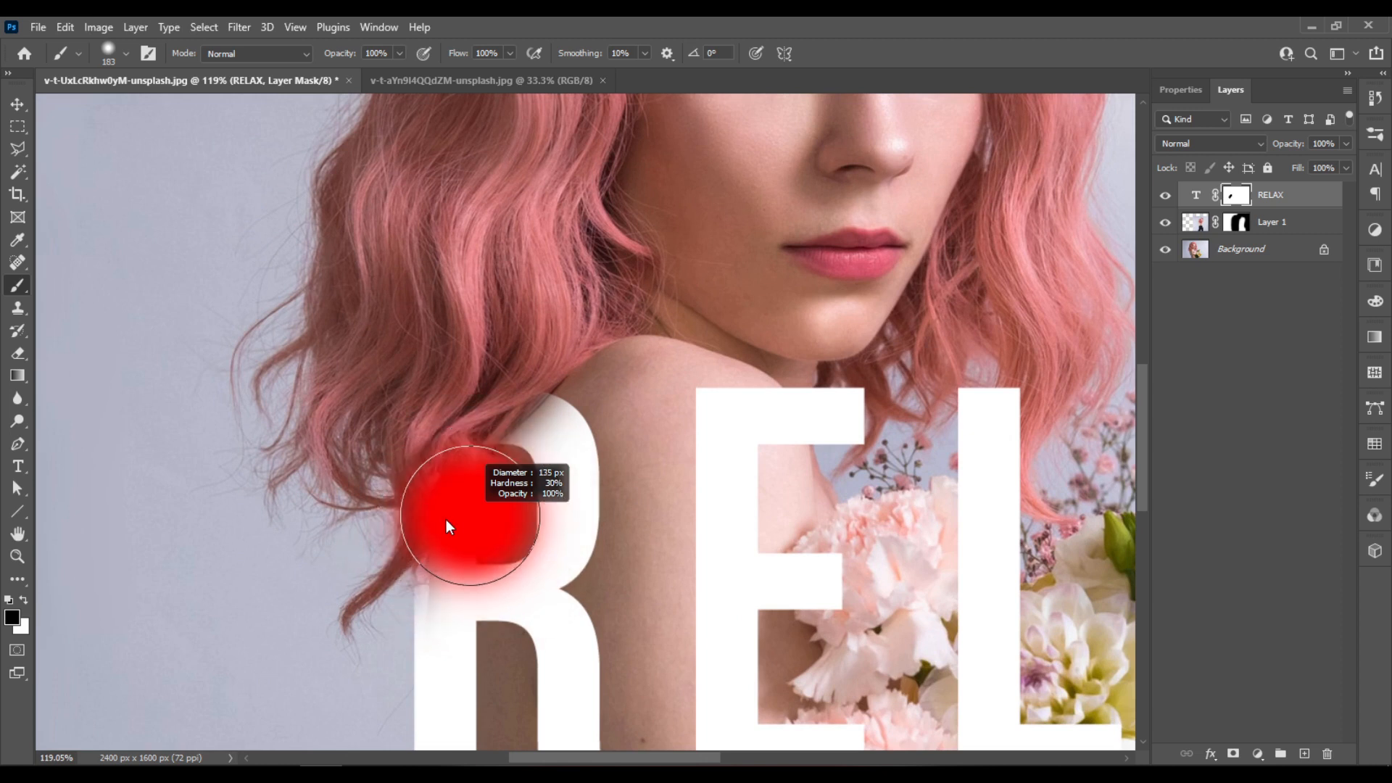
left_click_drag(465, 501, 435, 504)
mouse_move(495, 458)
left_mouse_down()
mouse_move(478, 460)
mouse_move(489, 482)
mouse_move(475, 508)
mouse_move(430, 522)
left_mouse_up()
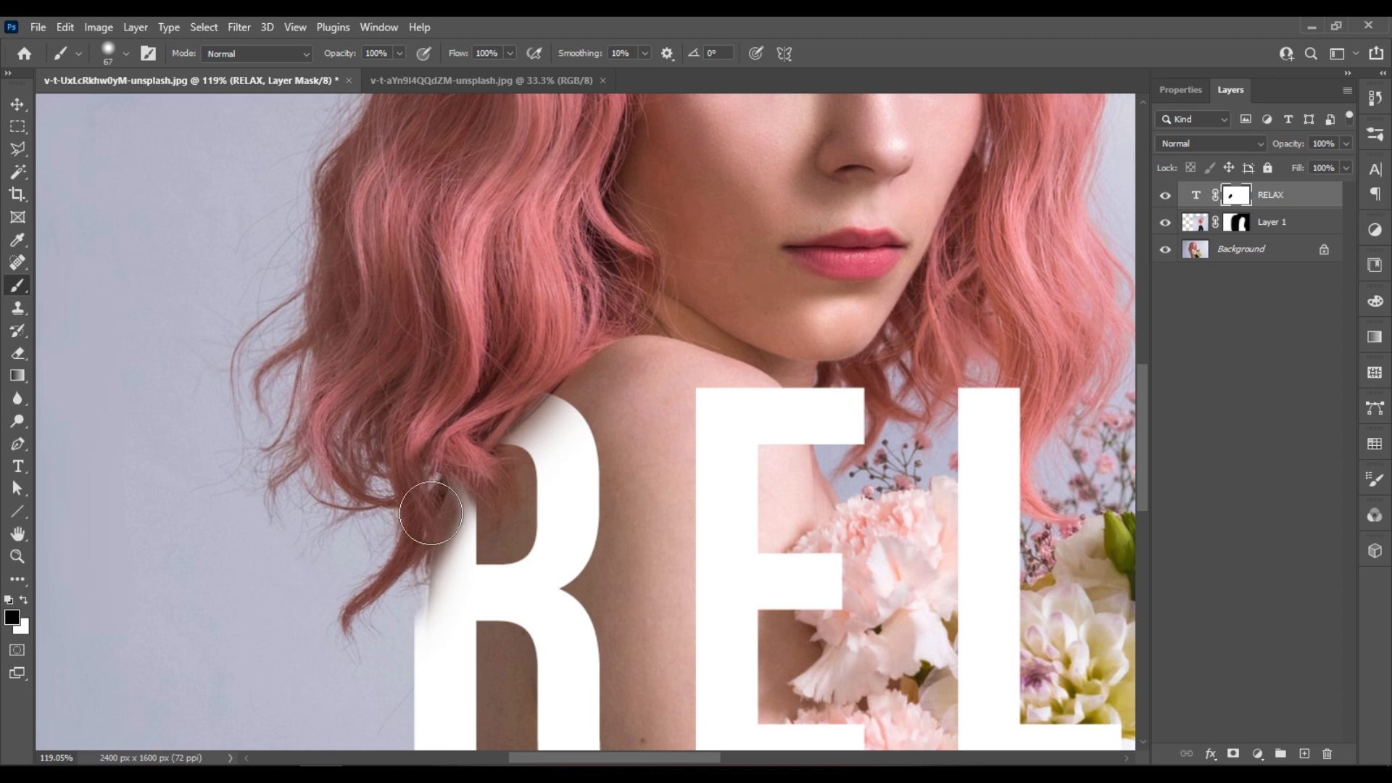
scroll(432, 506, "down", 2)
scroll(431, 506, "down", 1)
- Paint white on the RELAX mask with a 36 px brush to restore the R's upper stem beside the hair
key("x")
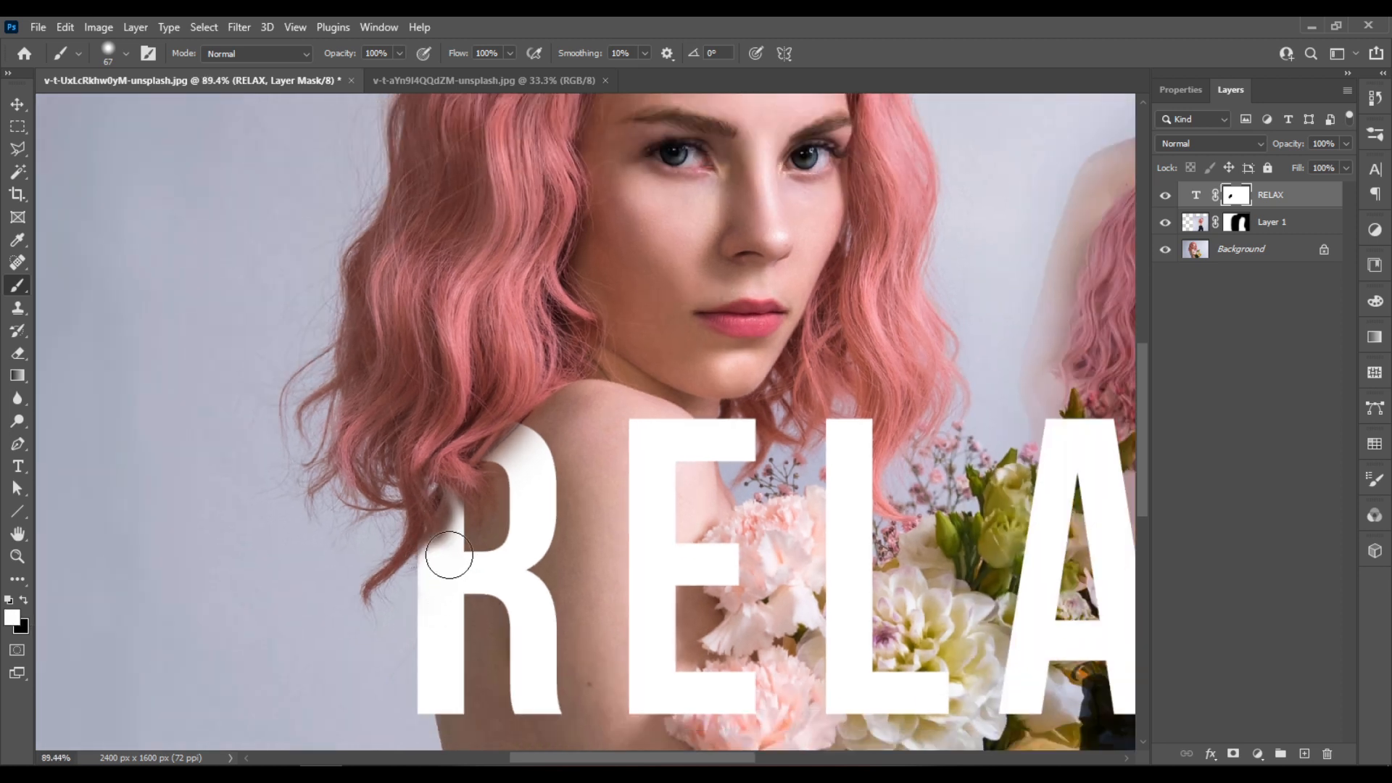
left_click_drag(458, 567, 449, 571)
left_click_drag(453, 507, 440, 515)
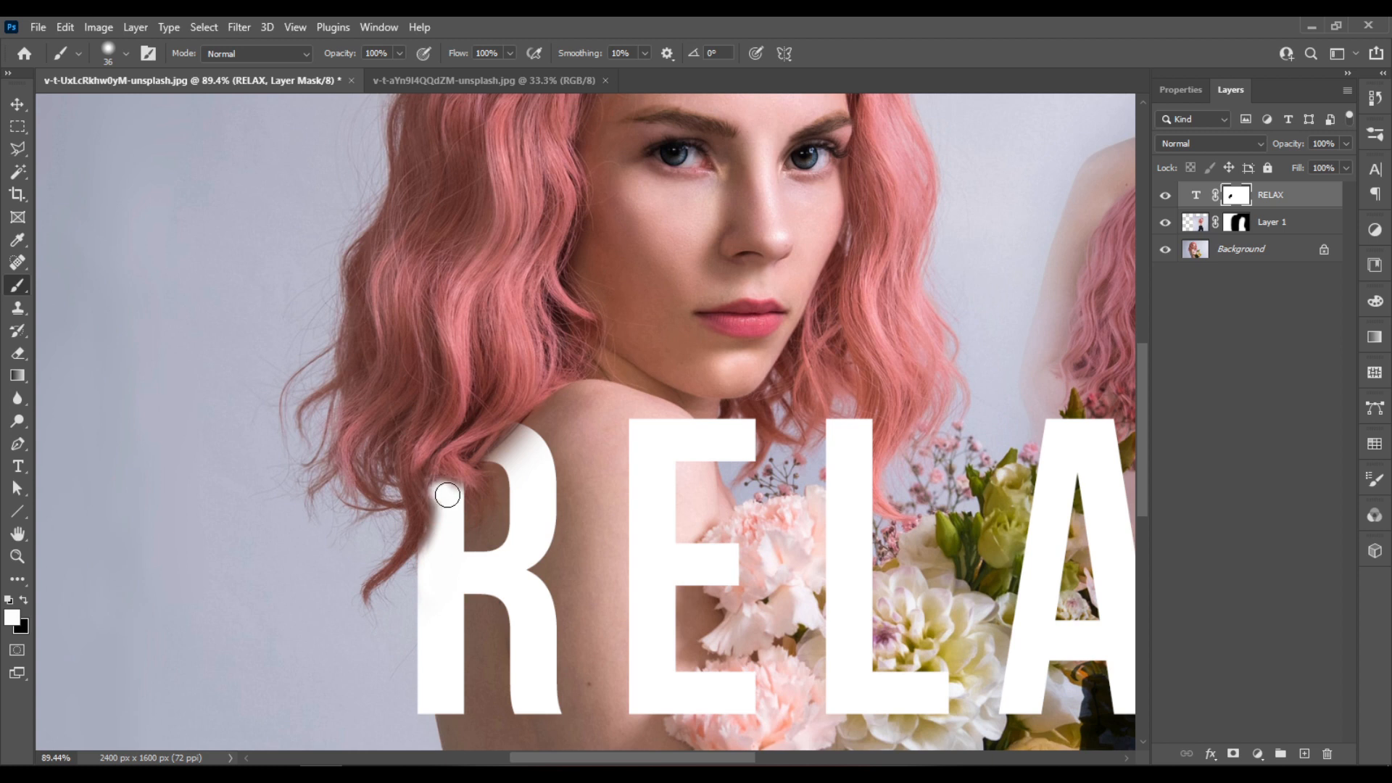
right_click(444, 491)
left_click_drag(569, 534, 495, 528)
left_click(437, 488)
left_click_drag(438, 488, 467, 497)
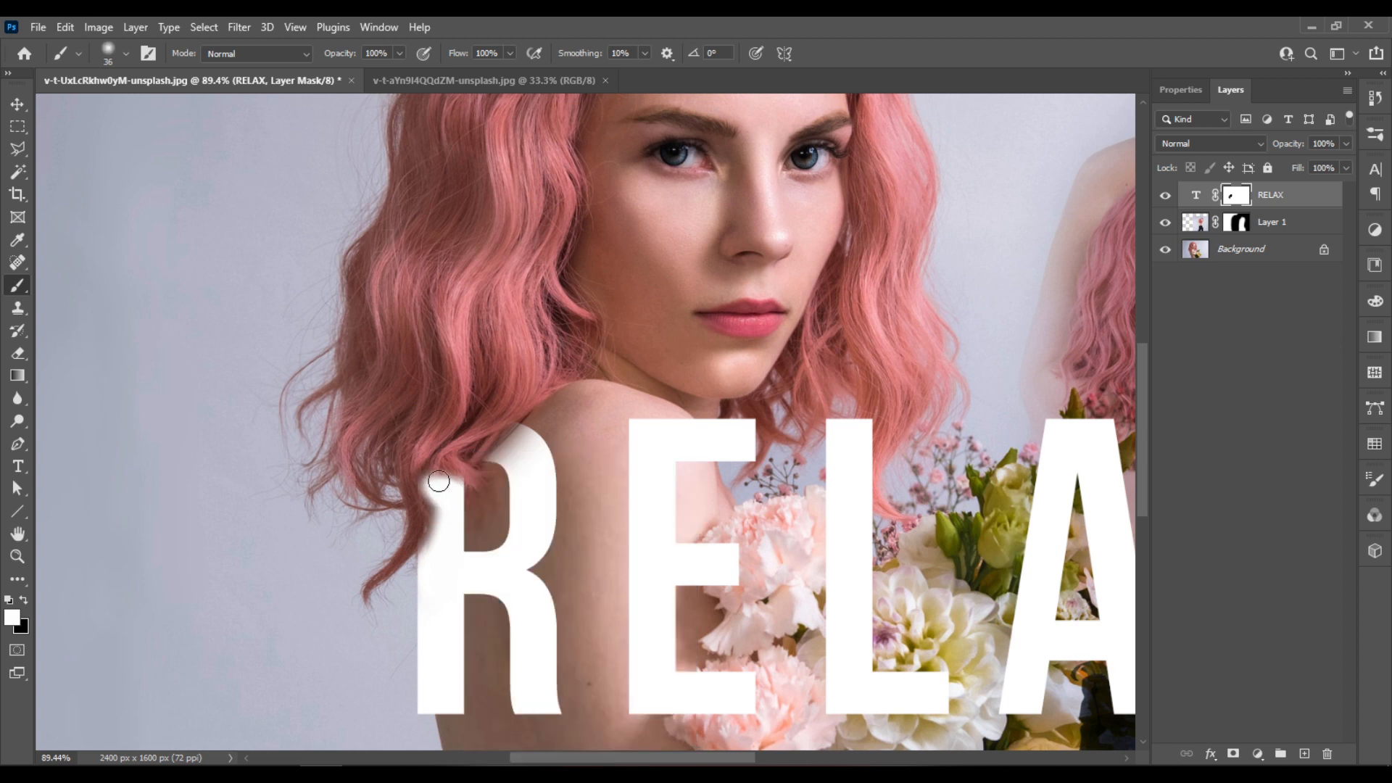
- Fade the outer edge of the R's stem by painting black on the RELAX mask with 101 px and 245 px brushes
key("x")
mouse_move(430, 512)
left_mouse_down()
mouse_move(431, 473)
mouse_move(462, 466)
mouse_move(477, 482)
mouse_move(429, 483)
mouse_move(406, 535)
mouse_move(420, 535)
mouse_move(417, 555)
left_mouse_up()
mouse_move(487, 470)
left_mouse_down()
mouse_move(501, 428)
mouse_move(431, 474)
mouse_move(465, 471)
mouse_move(482, 517)
mouse_move(435, 470)
mouse_move(418, 500)
mouse_move(466, 462)
mouse_move(440, 501)
mouse_move(454, 492)
mouse_move(402, 530)
mouse_move(465, 455)
mouse_move(360, 601)
left_mouse_up()
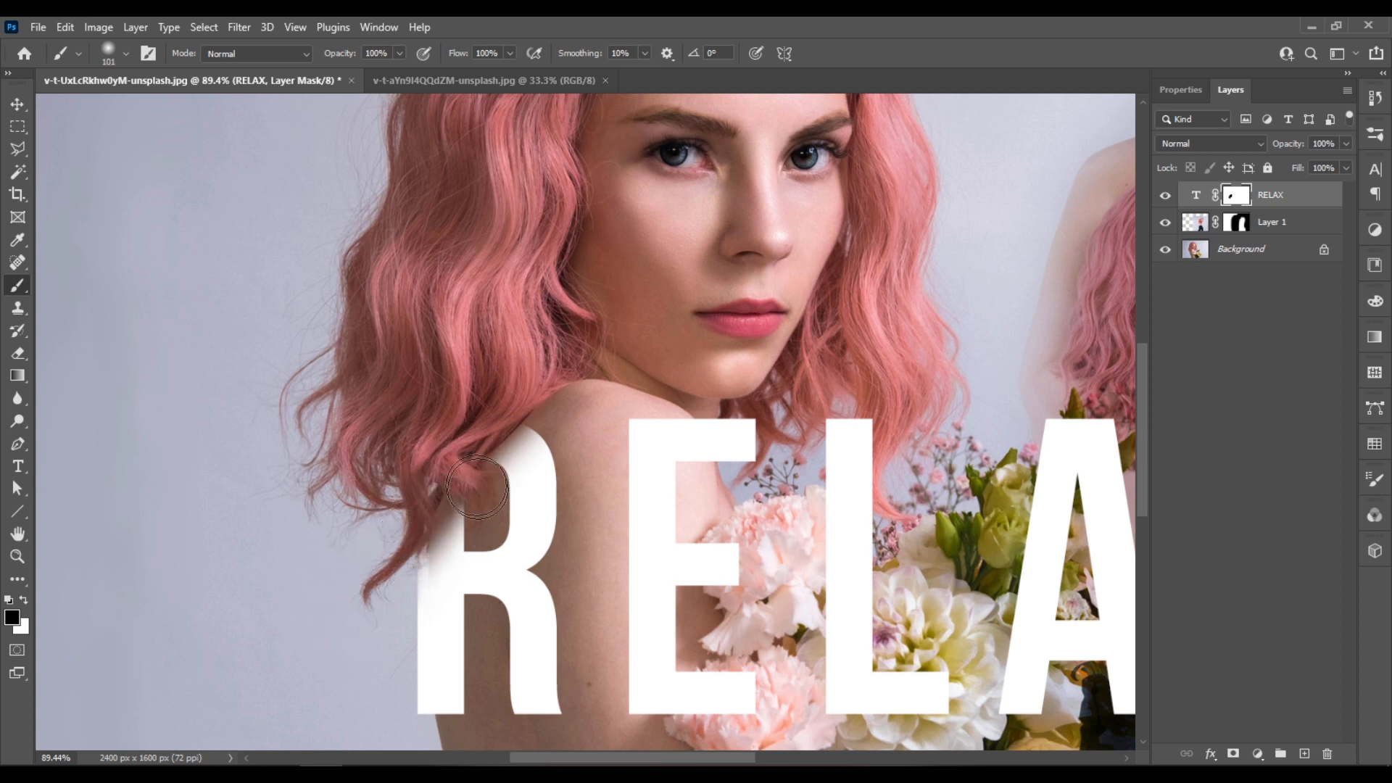
left_click_drag(438, 524, 392, 573)
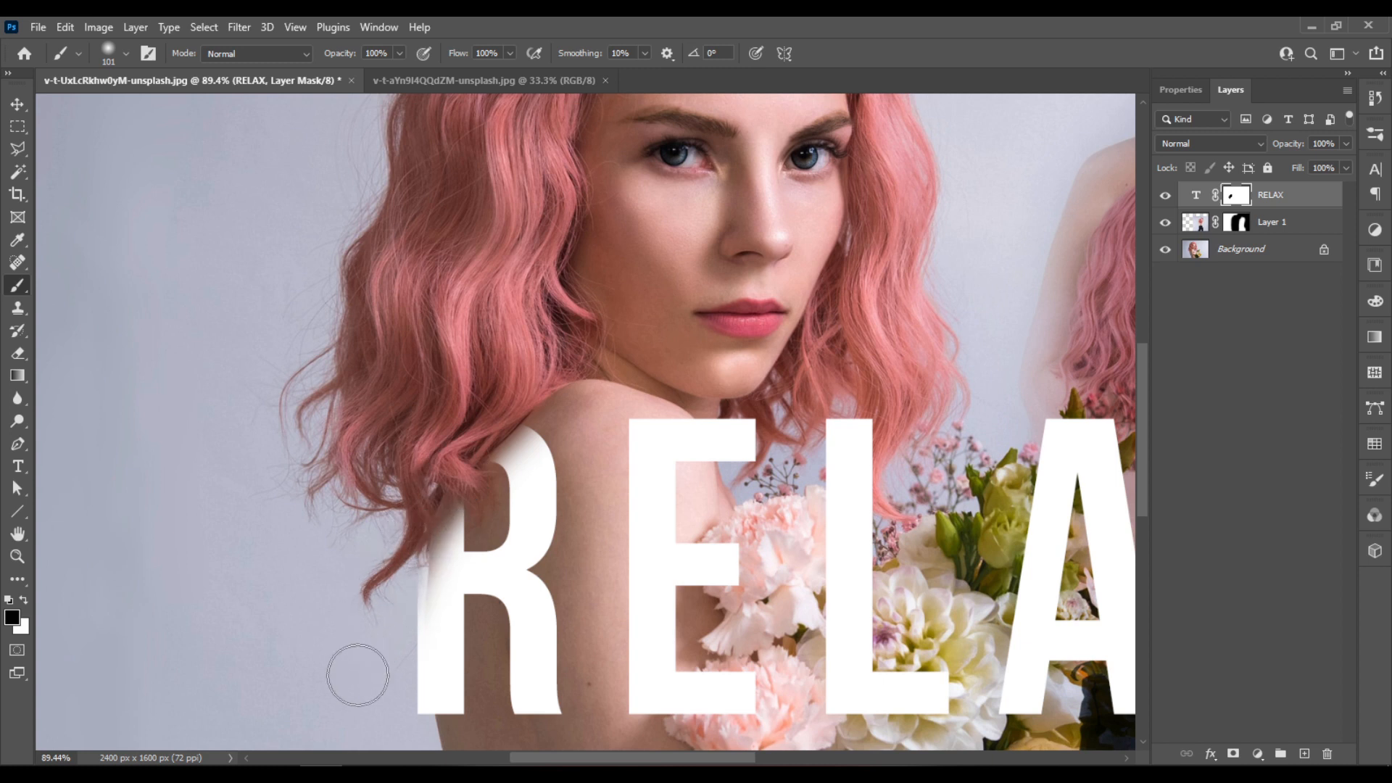
scroll(334, 465, "down", 5)
mouse_move(341, 576)
left_mouse_down()
mouse_move(371, 581)
mouse_move(328, 578)
mouse_move(353, 570)
mouse_move(358, 640)
mouse_move(351, 574)
left_mouse_up()
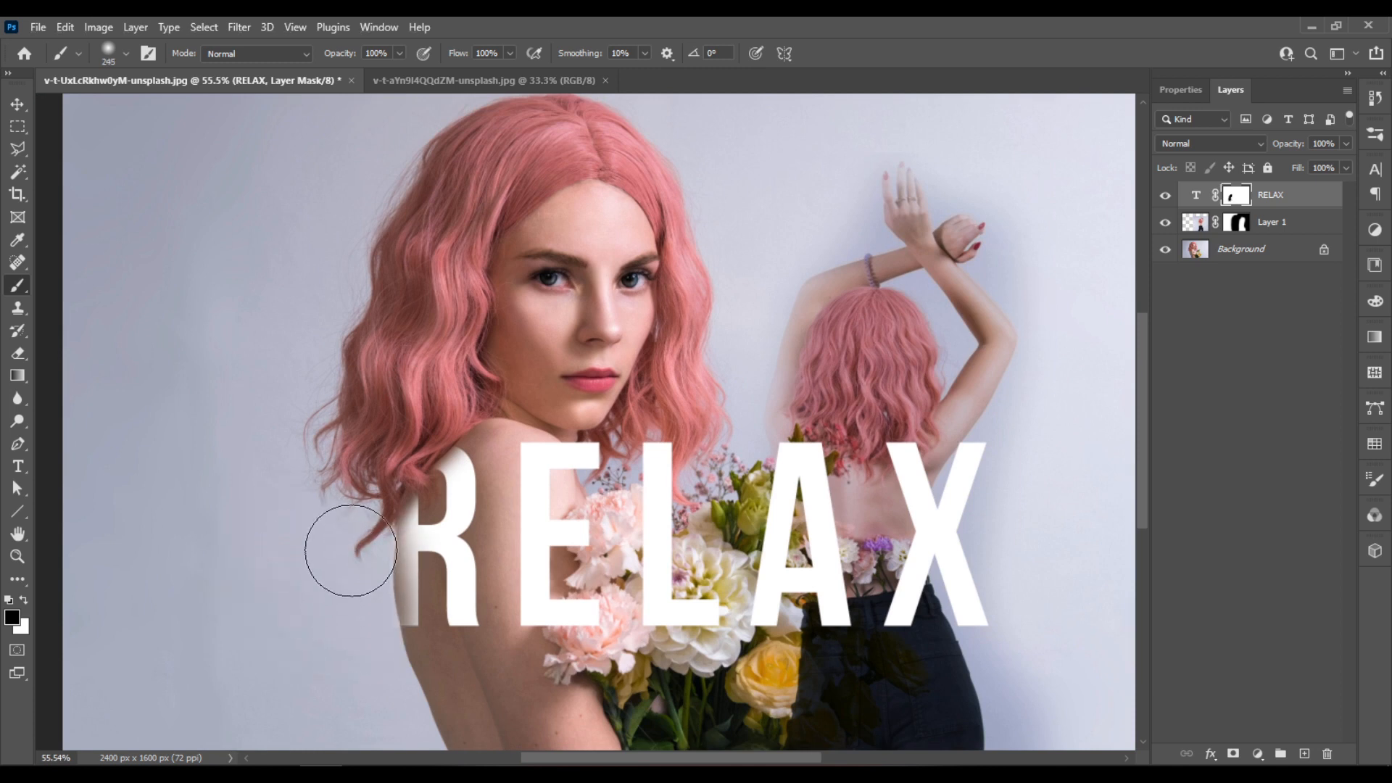
- Enlarge the brush to 274 px and examine its hardness setting and the R's faded edge
scroll(533, 576, "up", 3)
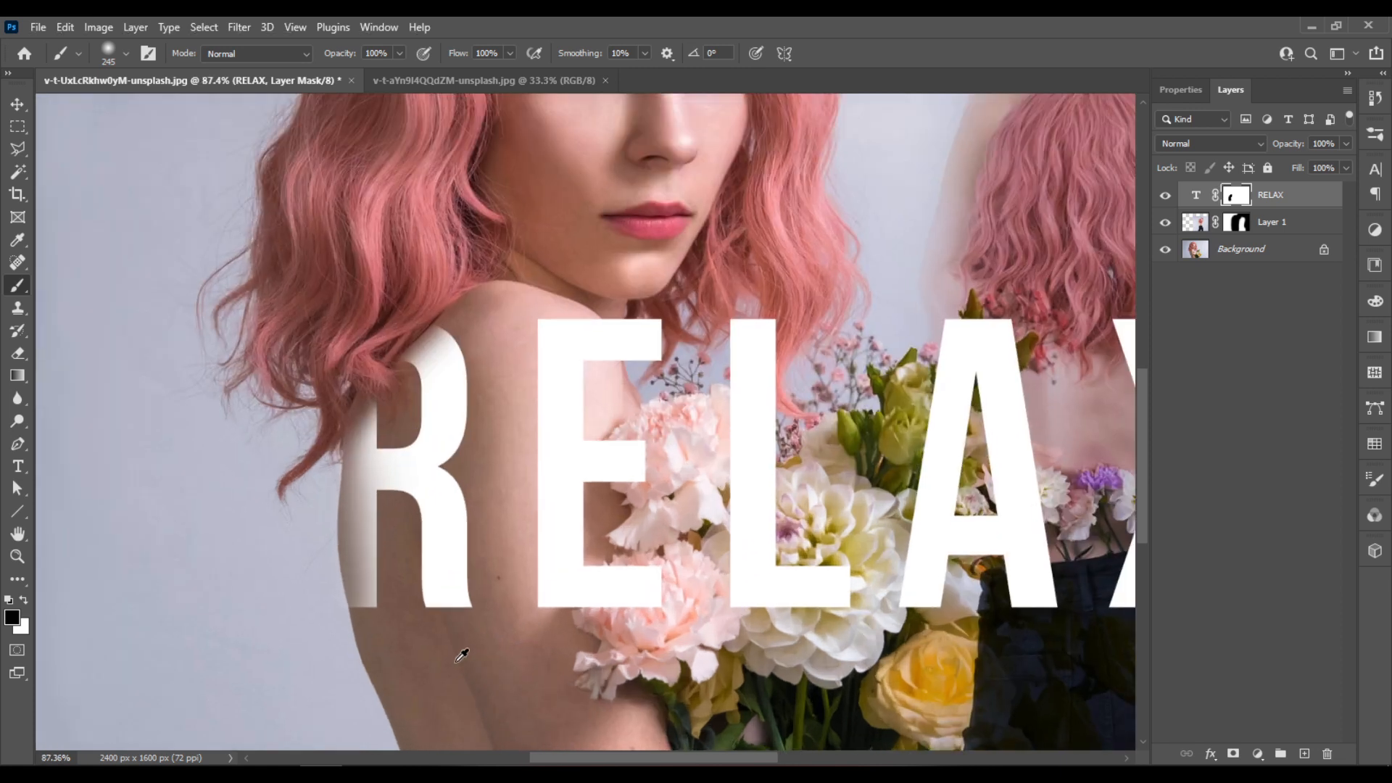
scroll(333, 543, "up", 1)
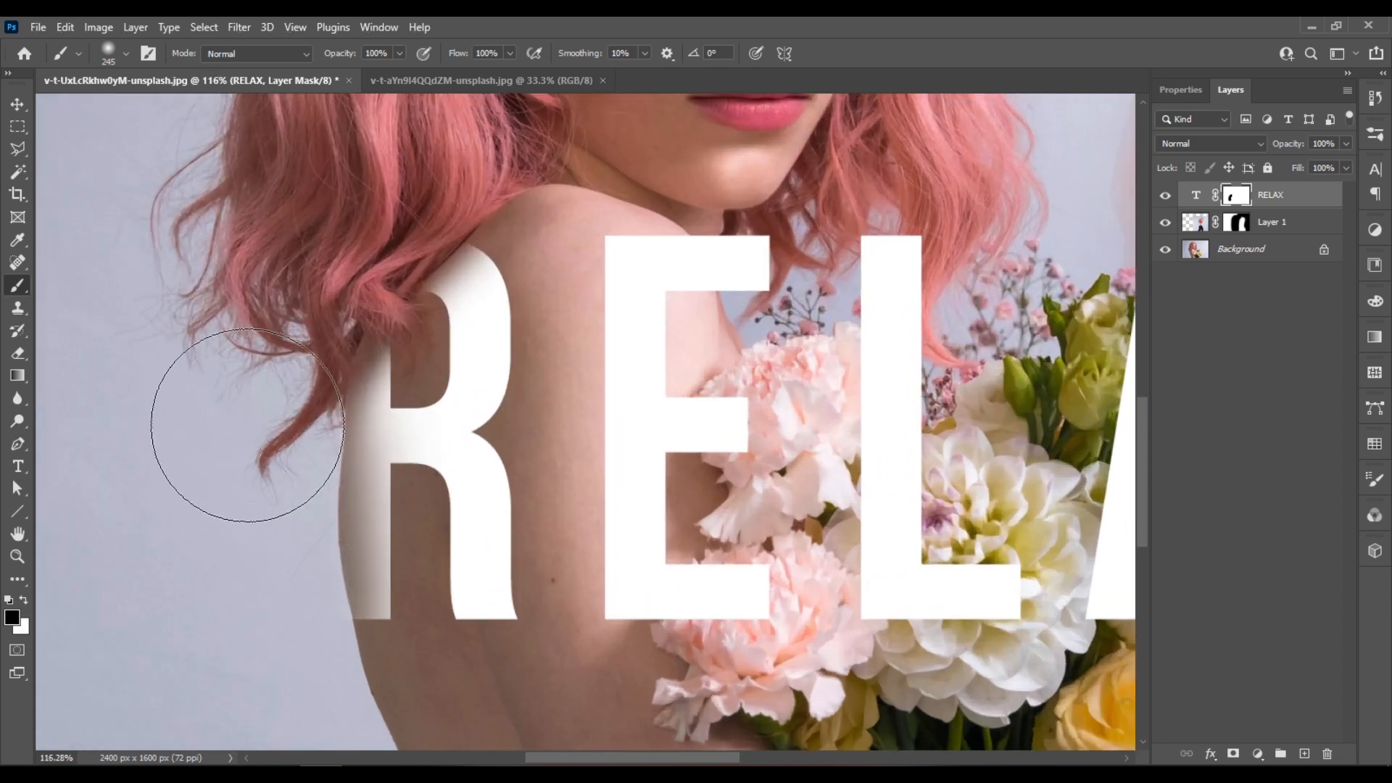
scroll(232, 464, "down", 3)
scroll(299, 489, "down", 1)
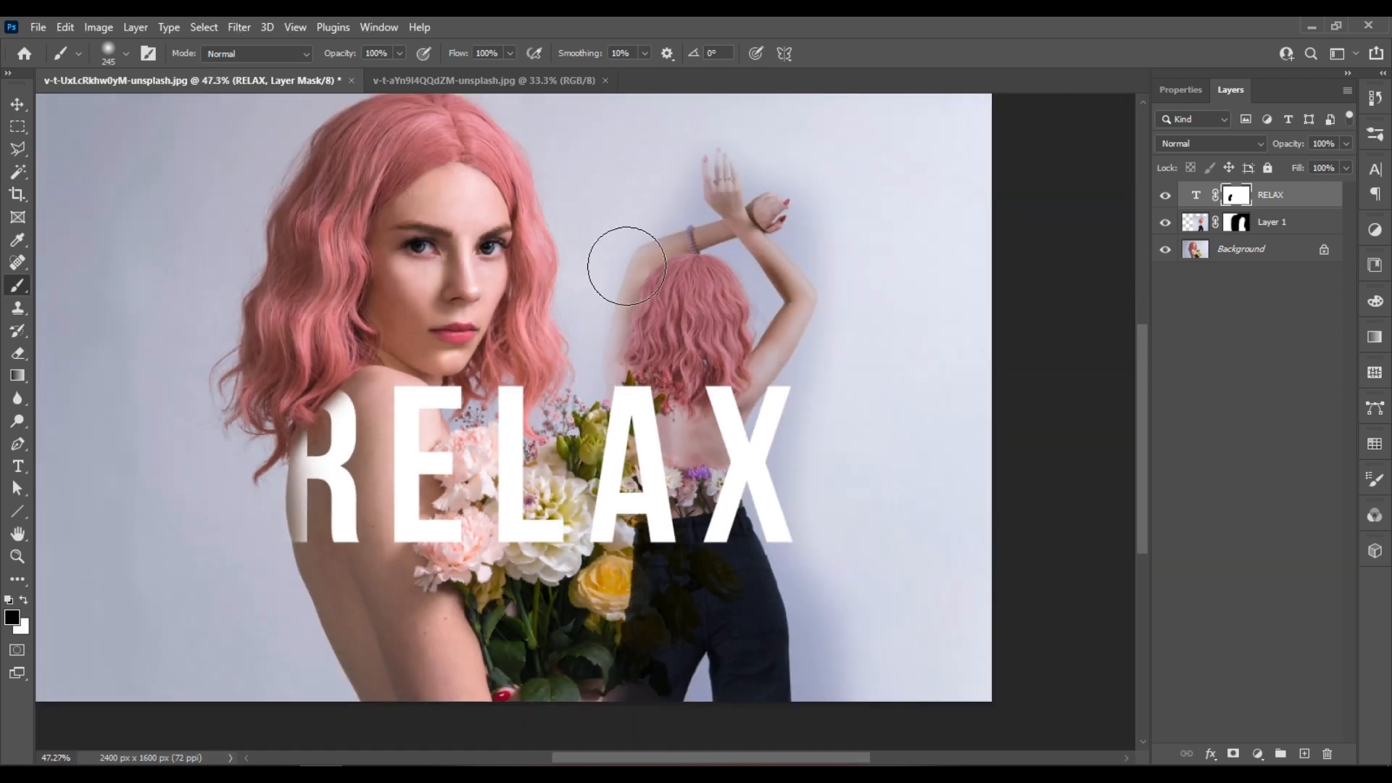
scroll(118, 481, "up", 3)
left_click_drag(321, 508, 332, 509)
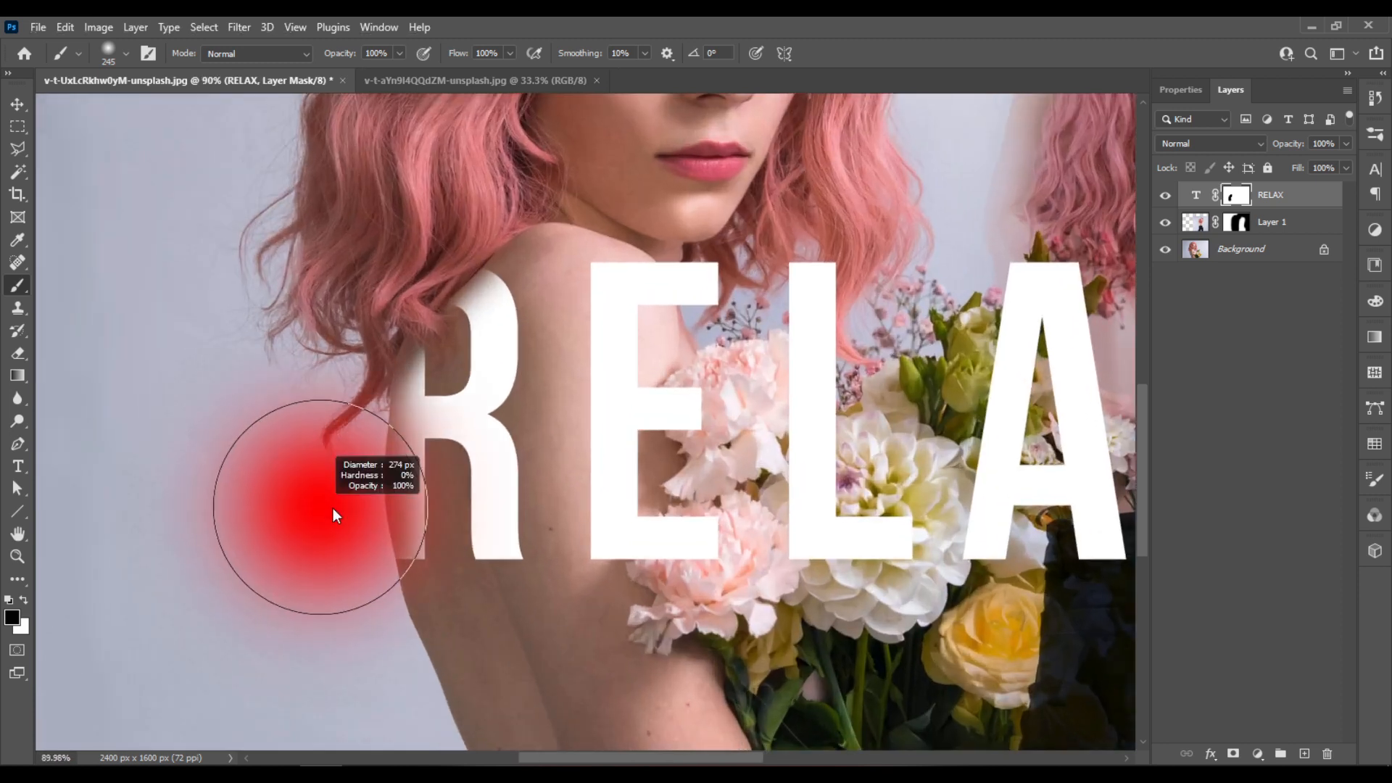
right_click(300, 491)
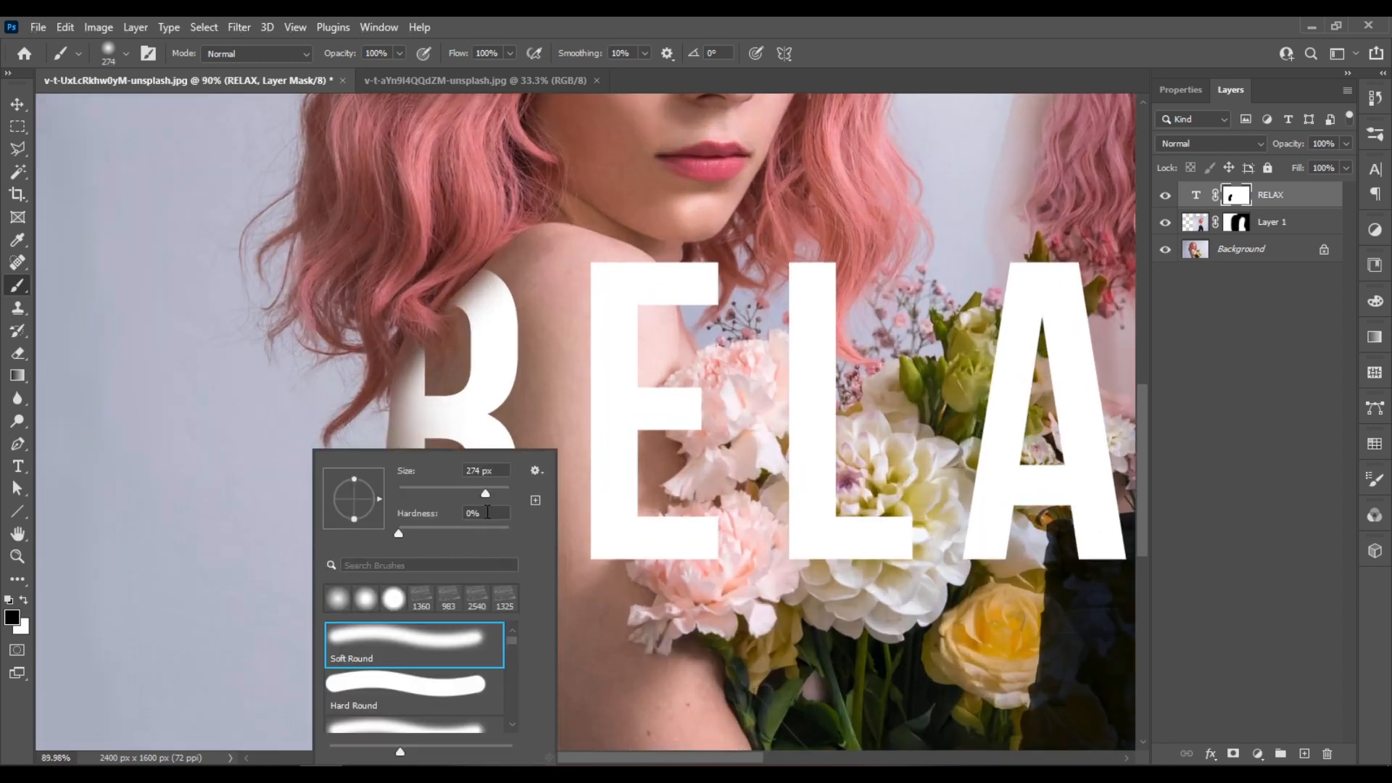
left_click(940, 25)
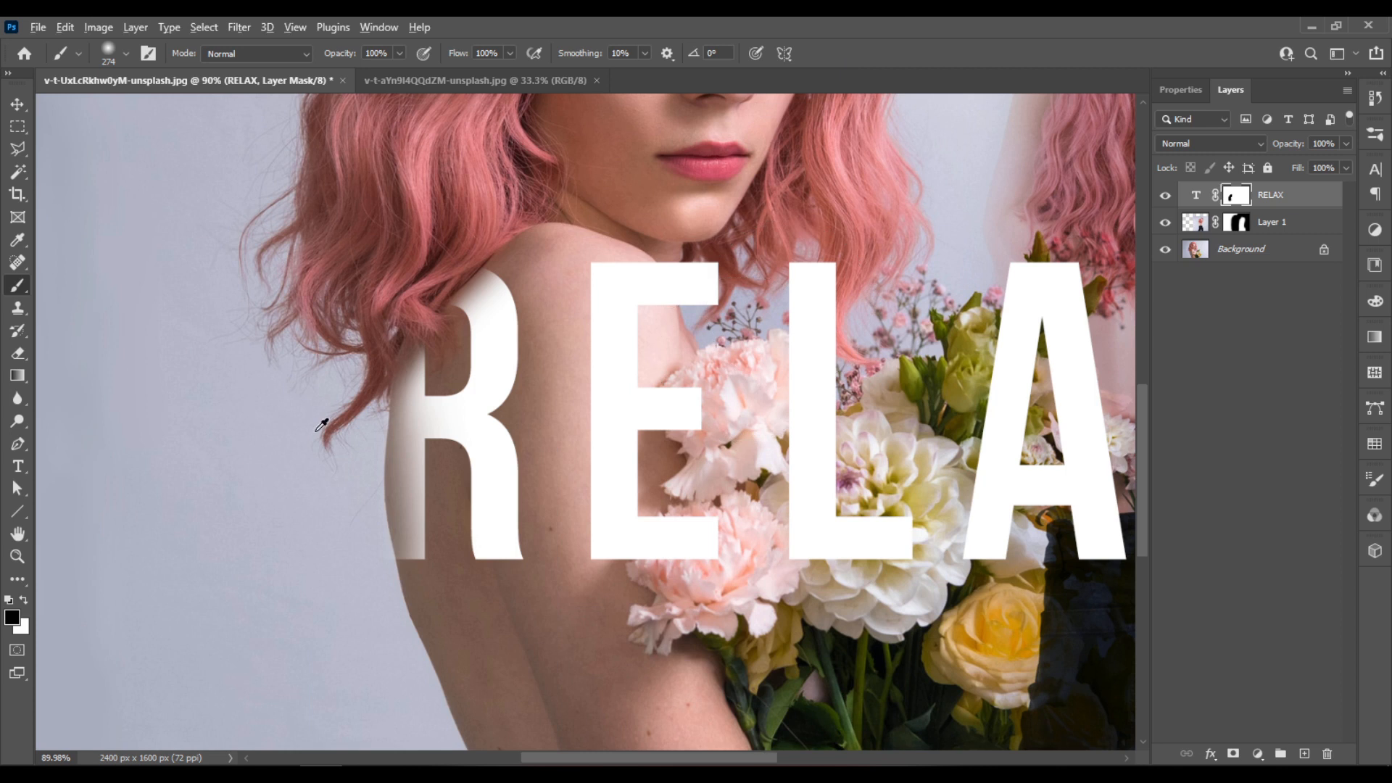
- Paint black on the RELAX mask with a 31 px brush to hide the X's inner leg where it overlaps the jeans
scroll(323, 423, "down", 3)
scroll(737, 373, "up", 1)
scroll(916, 569, "up", 5)
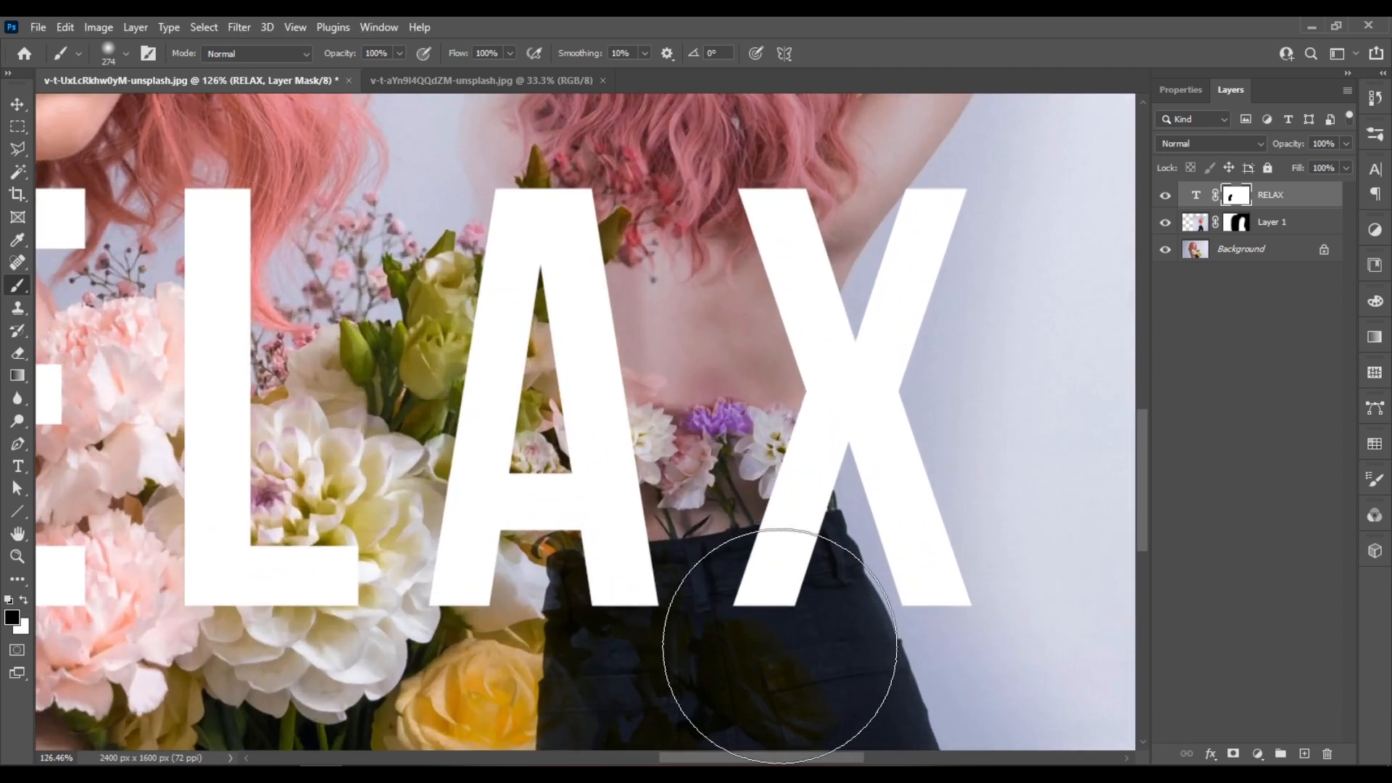
mouse_move(793, 647)
left_mouse_down()
mouse_move(721, 653)
mouse_move(734, 653)
mouse_move(755, 603)
mouse_move(783, 604)
mouse_move(696, 595)
left_mouse_up()
scroll(790, 592, "up", 3)
mouse_move(800, 561)
left_mouse_down()
mouse_move(881, 525)
mouse_move(730, 535)
mouse_move(852, 510)
mouse_move(747, 512)
mouse_move(857, 480)
mouse_move(744, 512)
mouse_move(729, 538)
mouse_move(735, 504)
mouse_move(860, 474)
mouse_move(744, 501)
mouse_move(814, 487)
mouse_move(848, 493)
left_mouse_up()
scroll(841, 488, "down", 8)
scroll(826, 482, "up", 4)
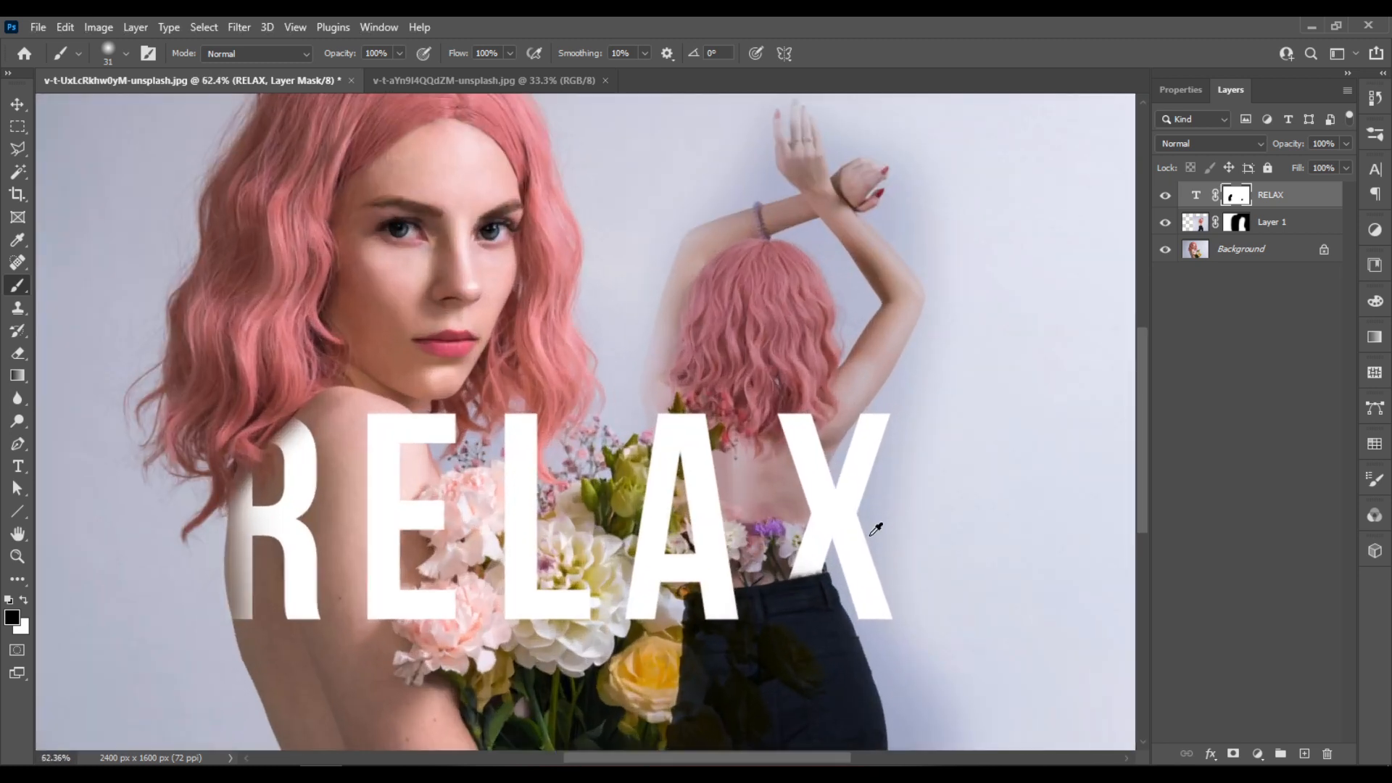
- Replace Layer 1's painted layer mask with a blank white mask
left_click(1239, 222)
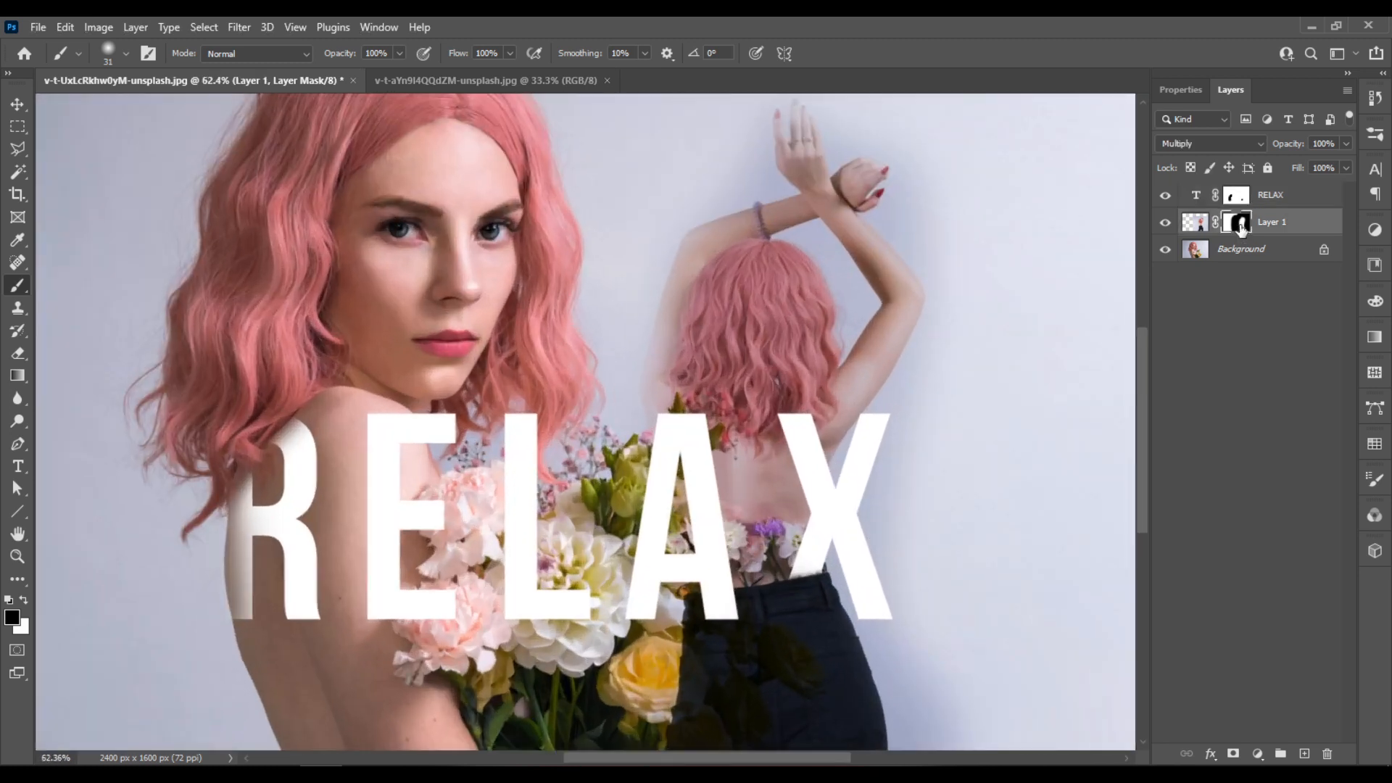
right_click(1240, 225)
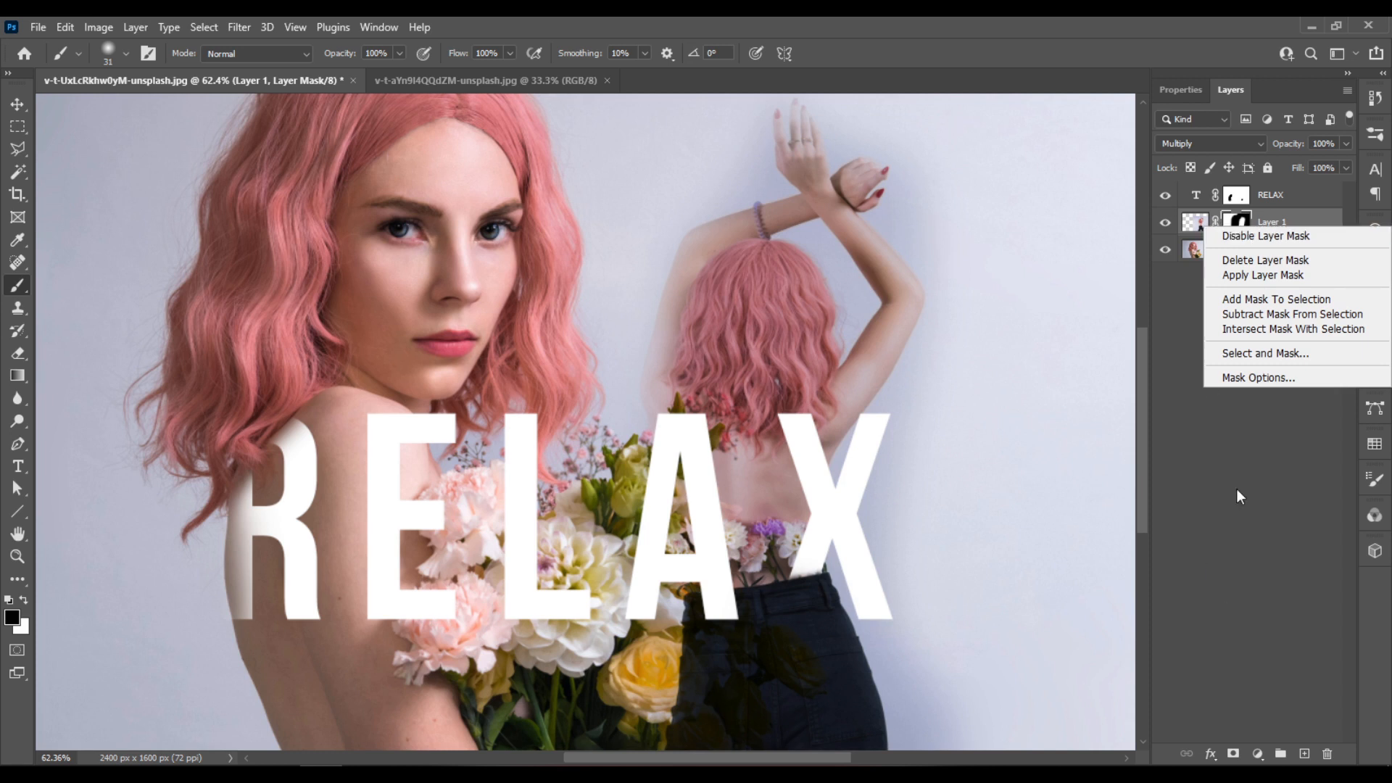
left_click(1286, 527)
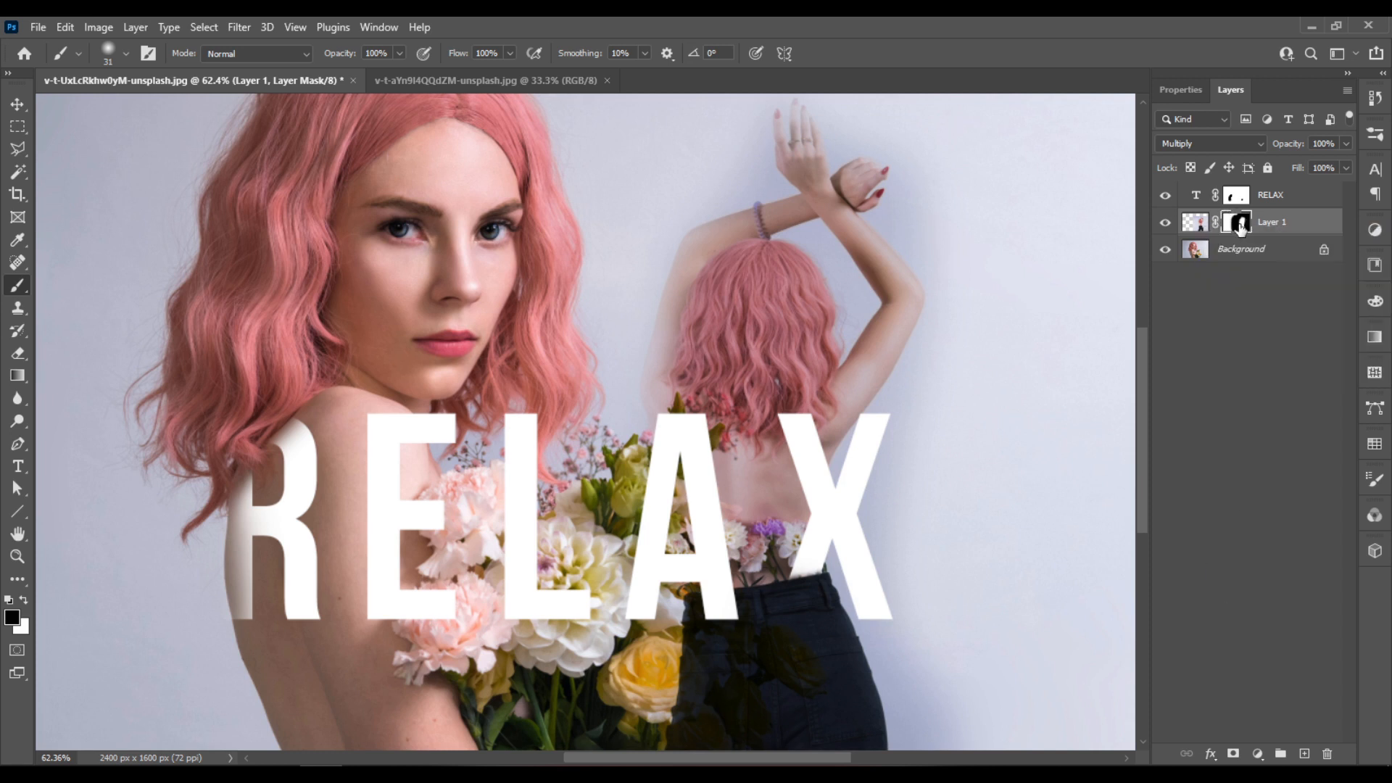
left_click_drag(1239, 227, 1240, 232)
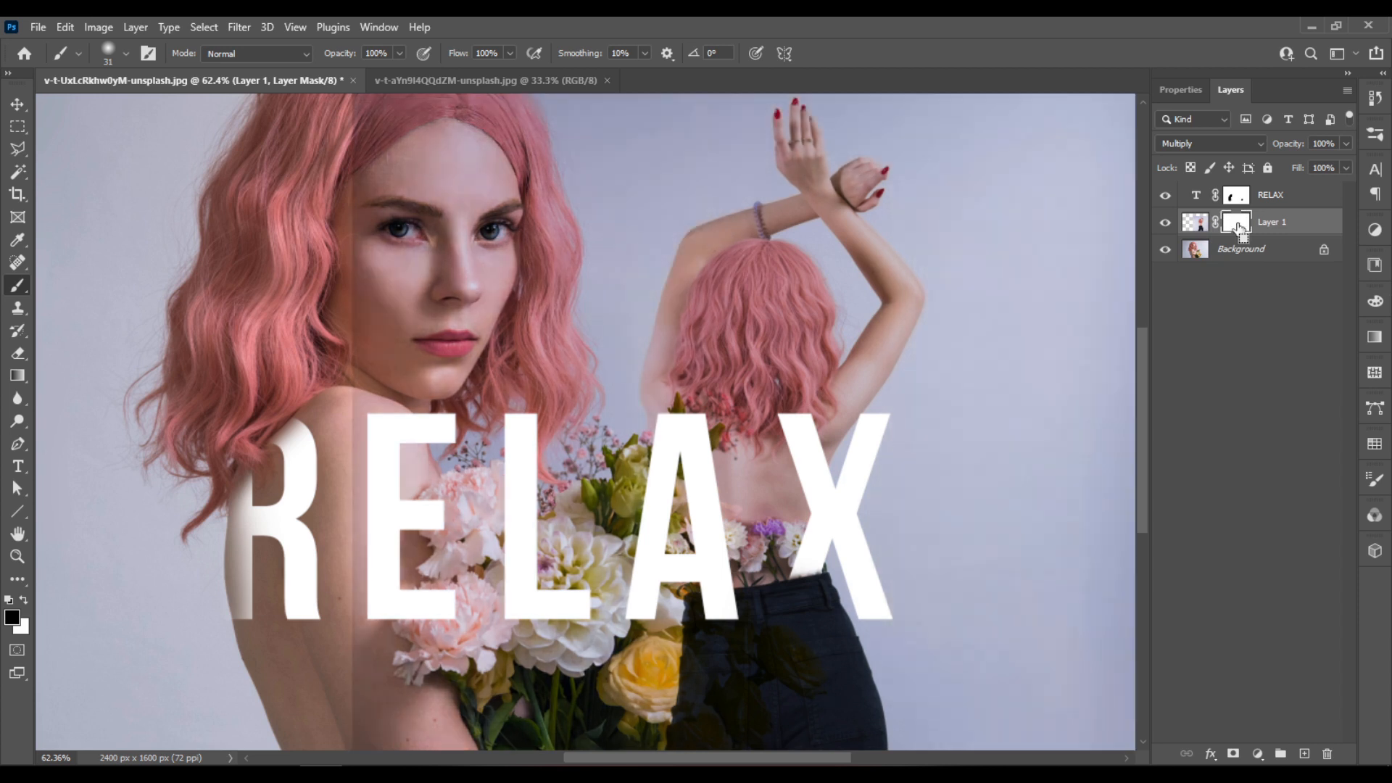
scroll(717, 398, "down", 4)
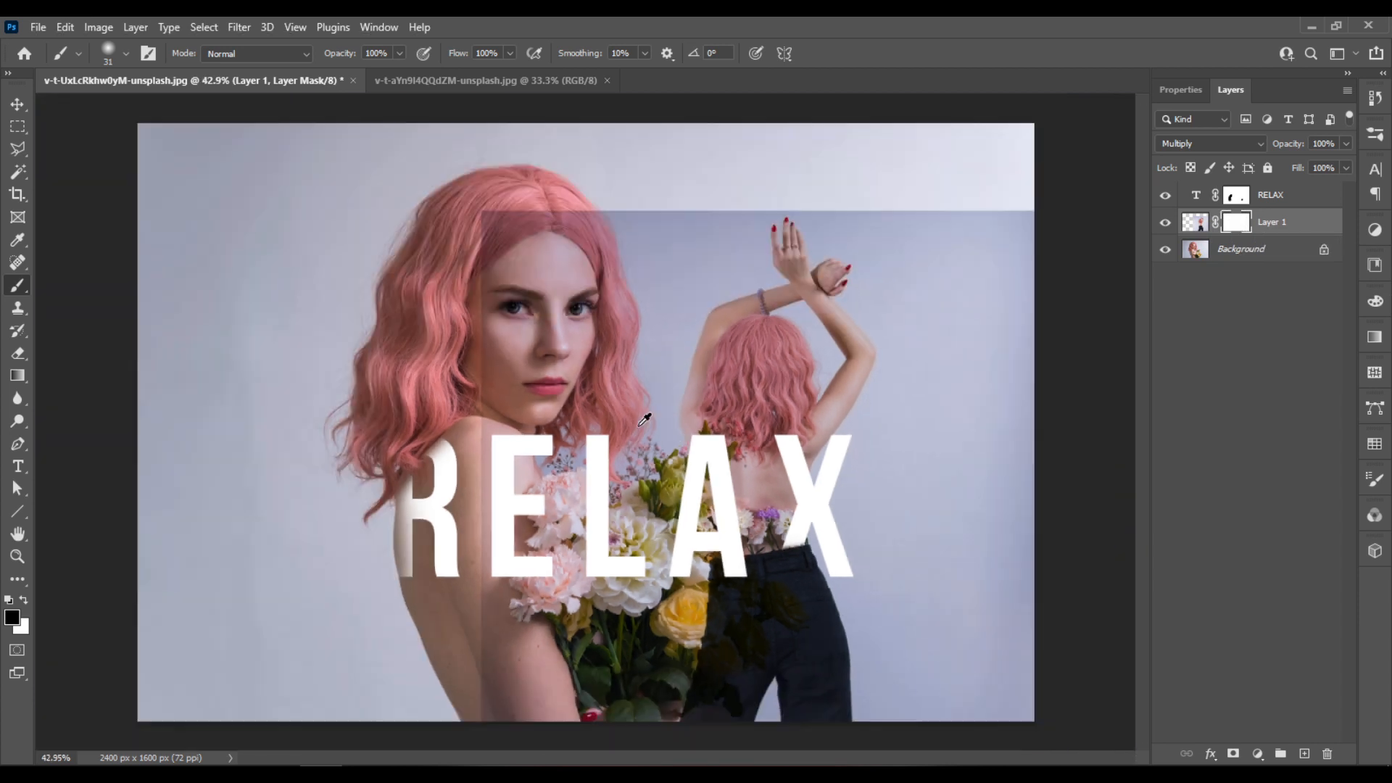
- Choose the Gradient tool with the Reflected gradient type for Layer 1's mask
scroll(689, 392, "up", 2)
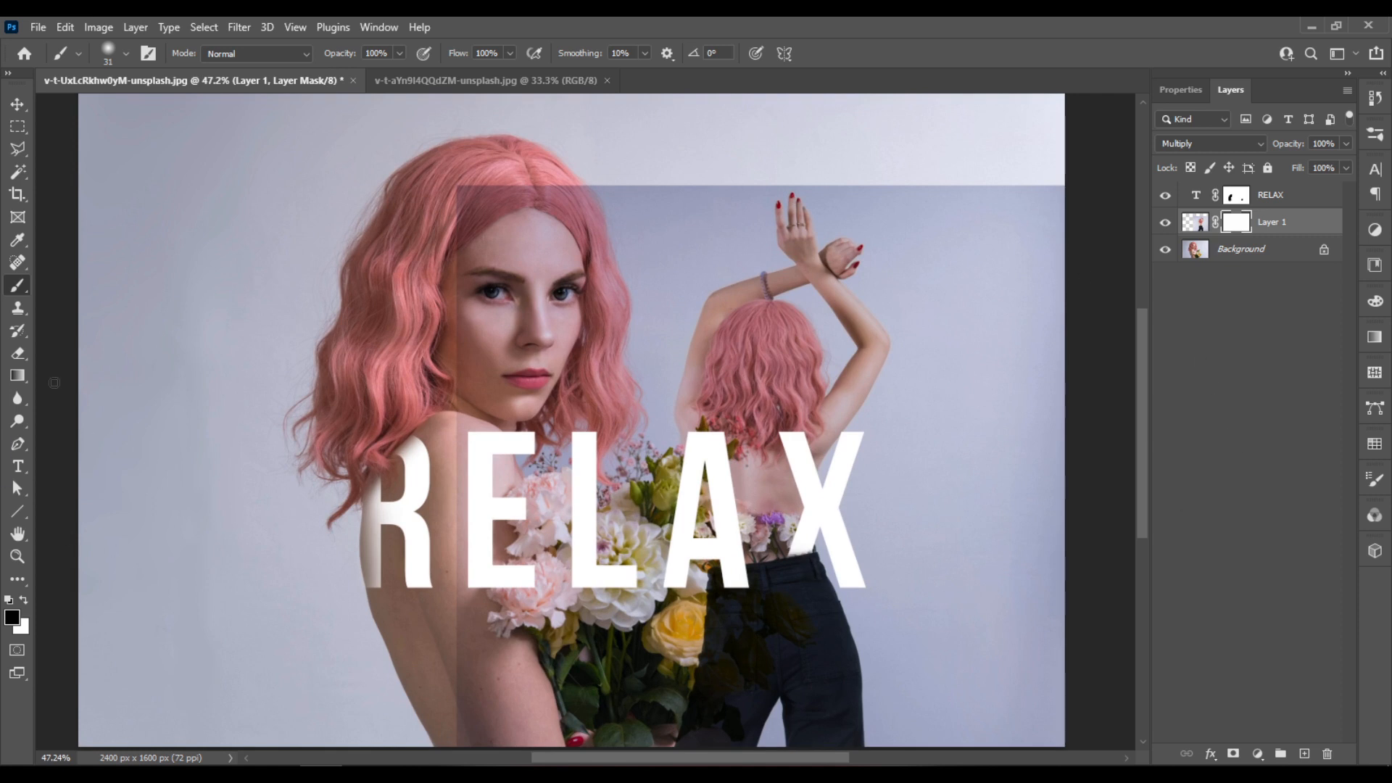
left_click(18, 375)
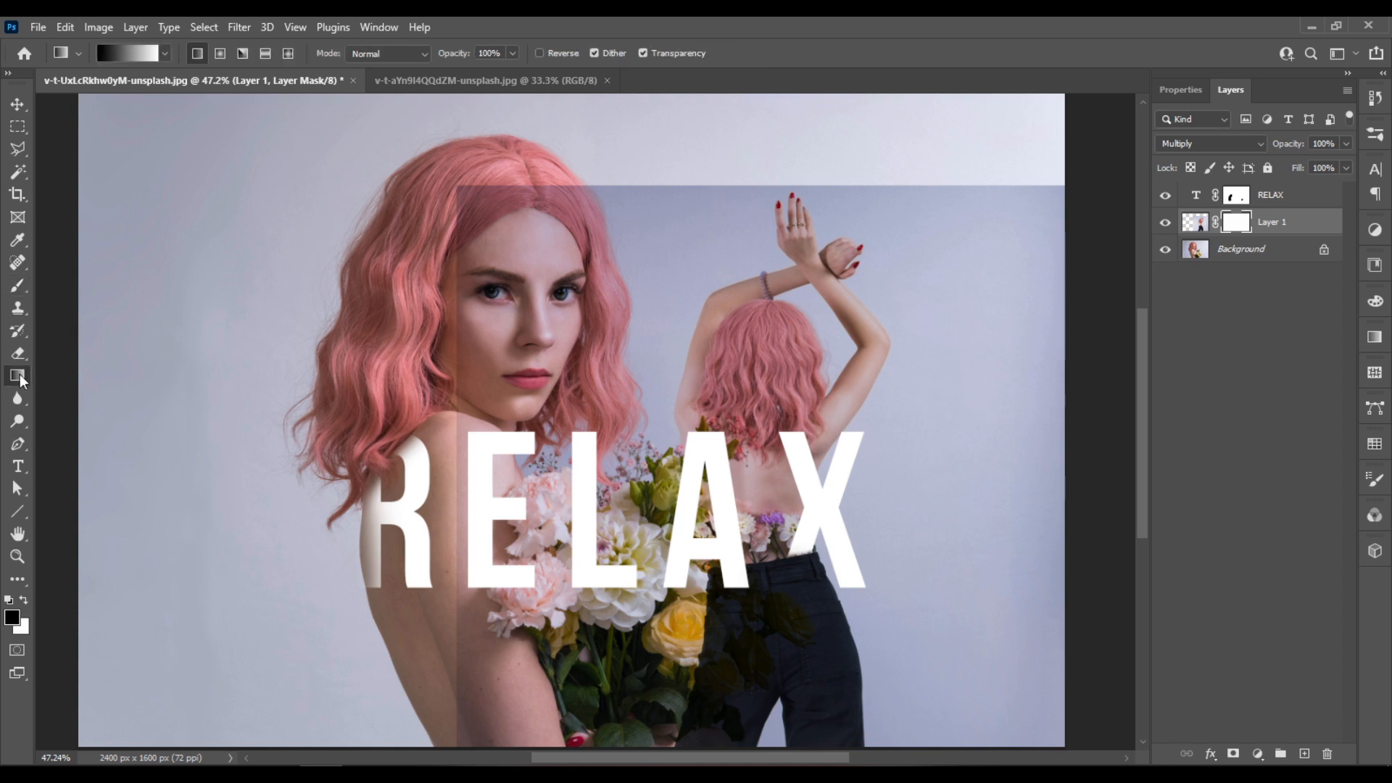
left_click(264, 54)
left_click_drag(768, 505, 877, 505)
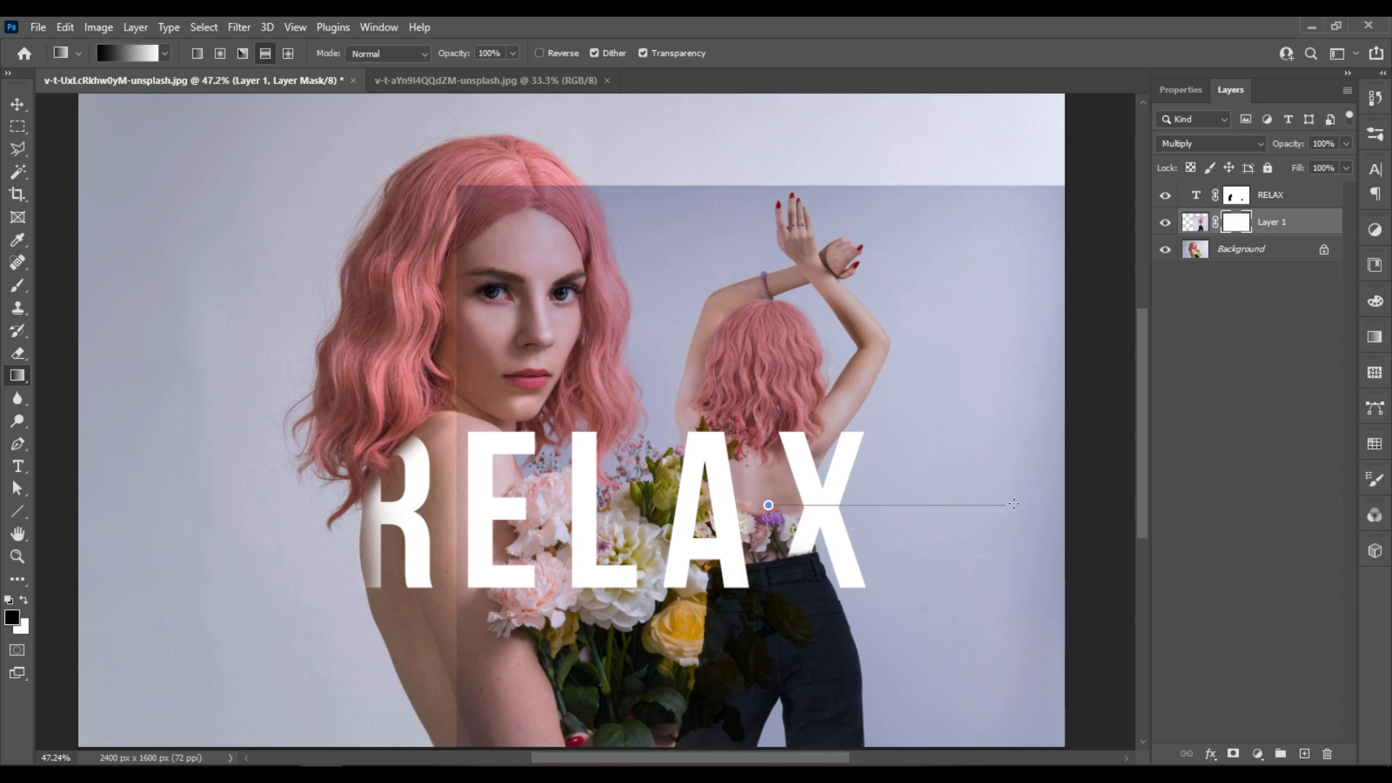
left_click_drag(1087, 501, 1087, 501)
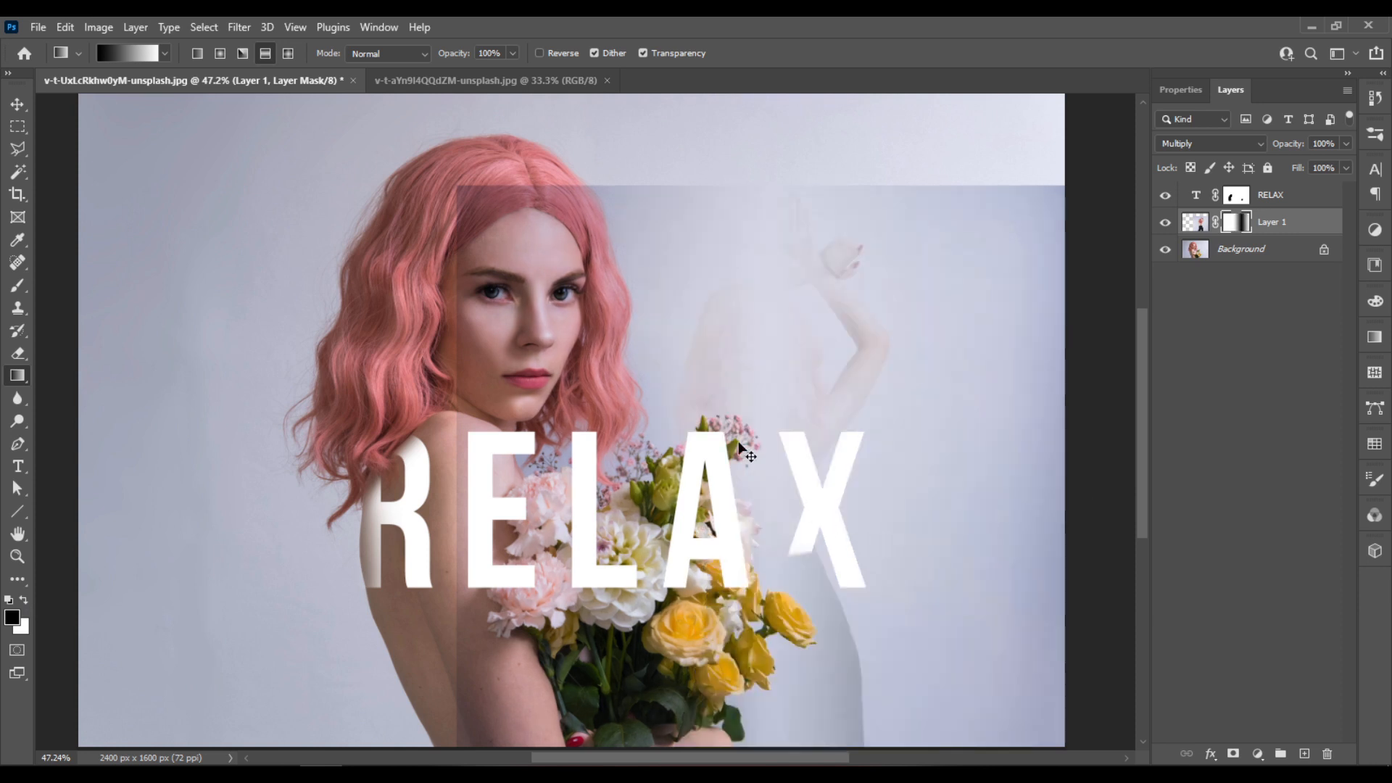
key("ctrl+z")
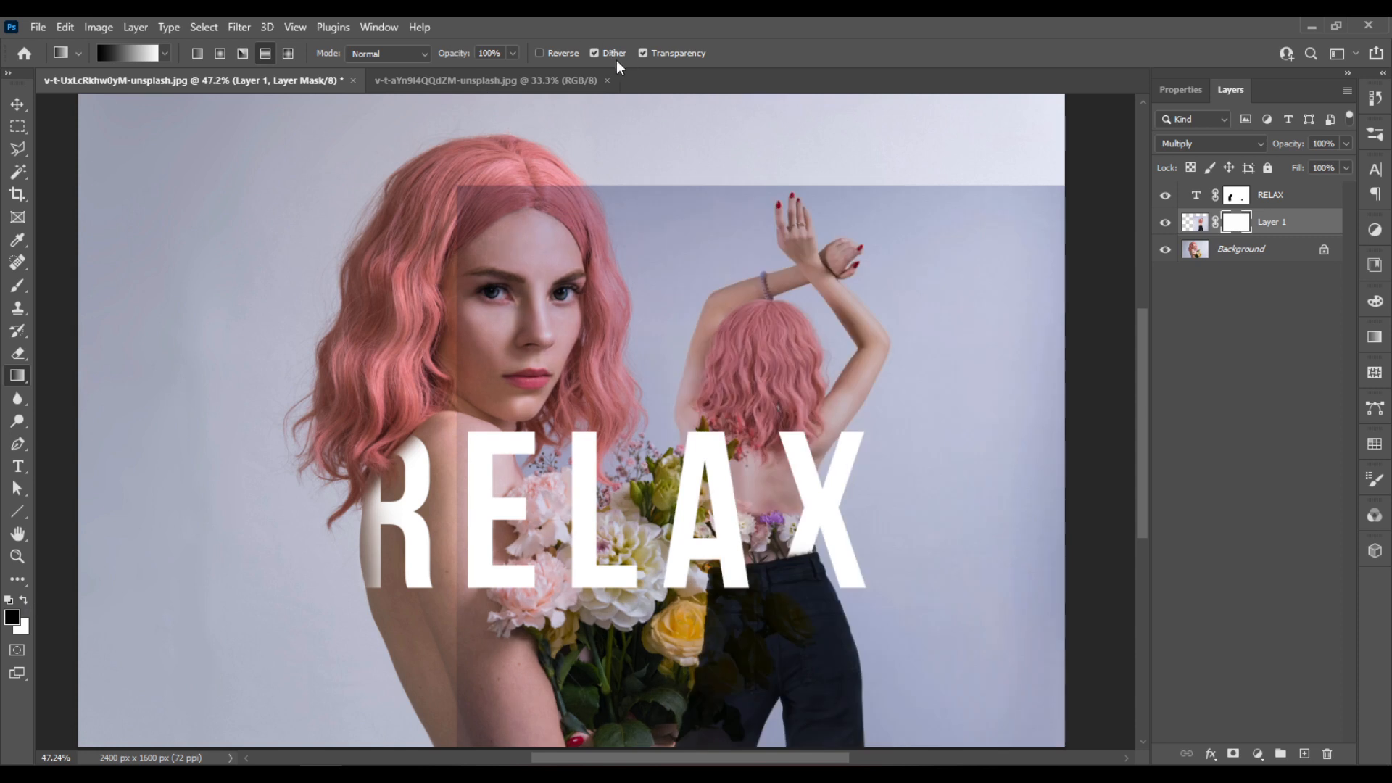
- Reverse the reflected gradient and draw it horizontally on Layer 1's mask from the second figure past the canvas edge
left_click(541, 53)
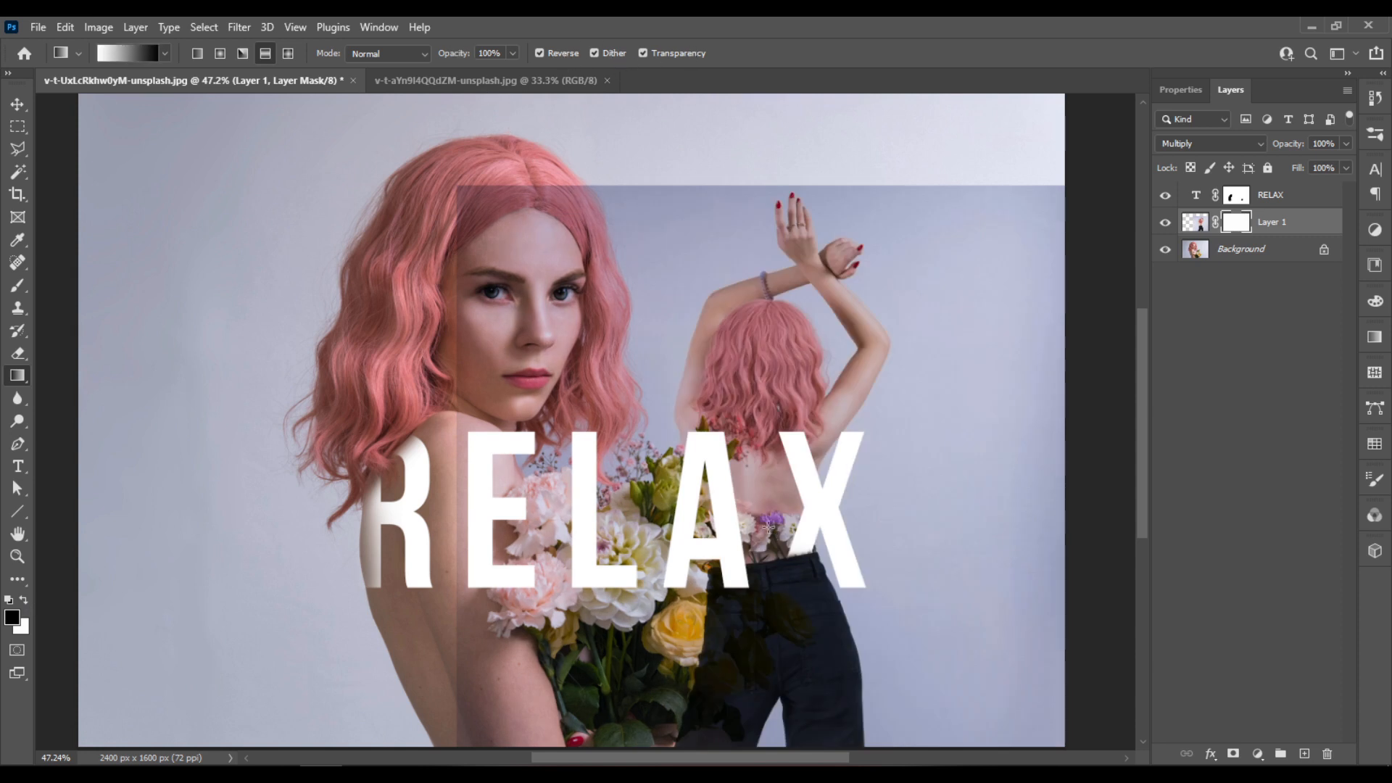
left_click_drag(767, 515, 1110, 530)
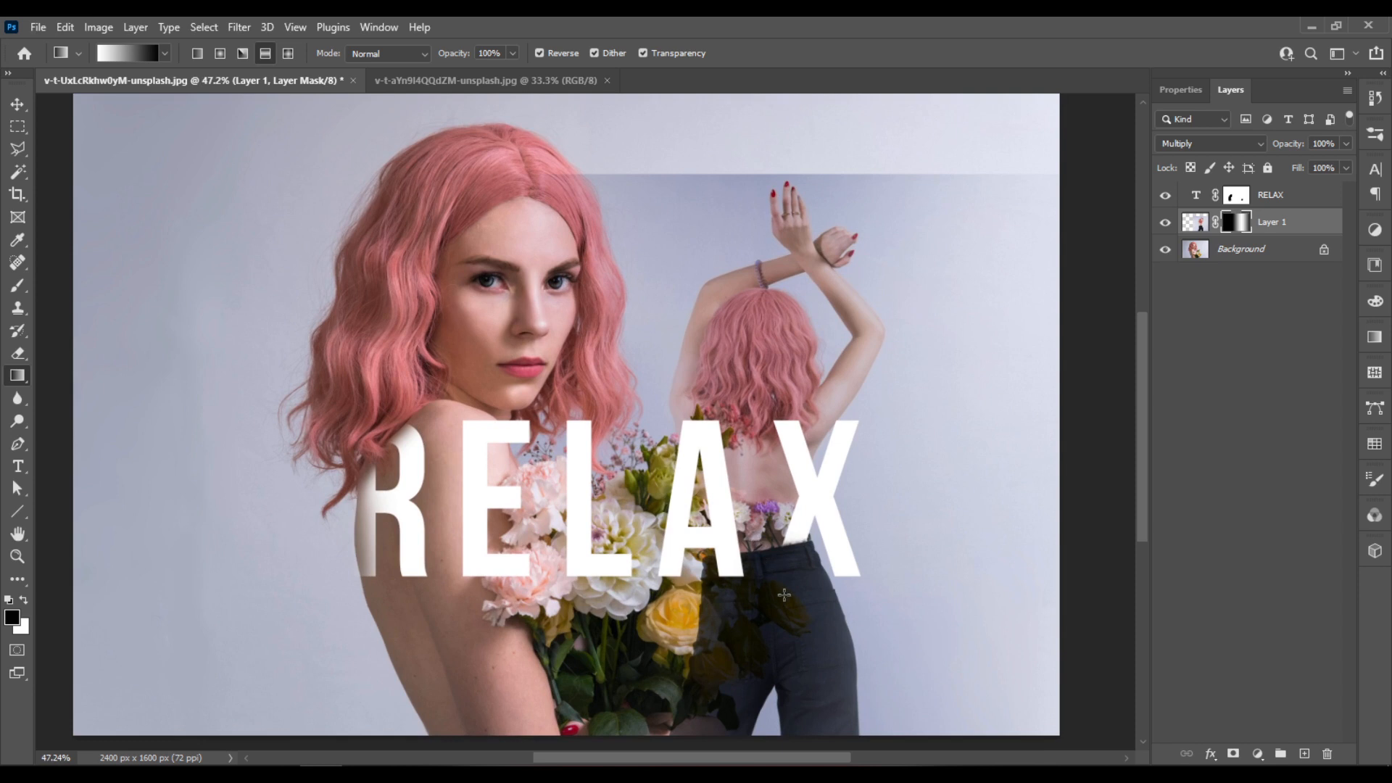
scroll(692, 565, "down", 3)
scroll(723, 417, "up", 2)
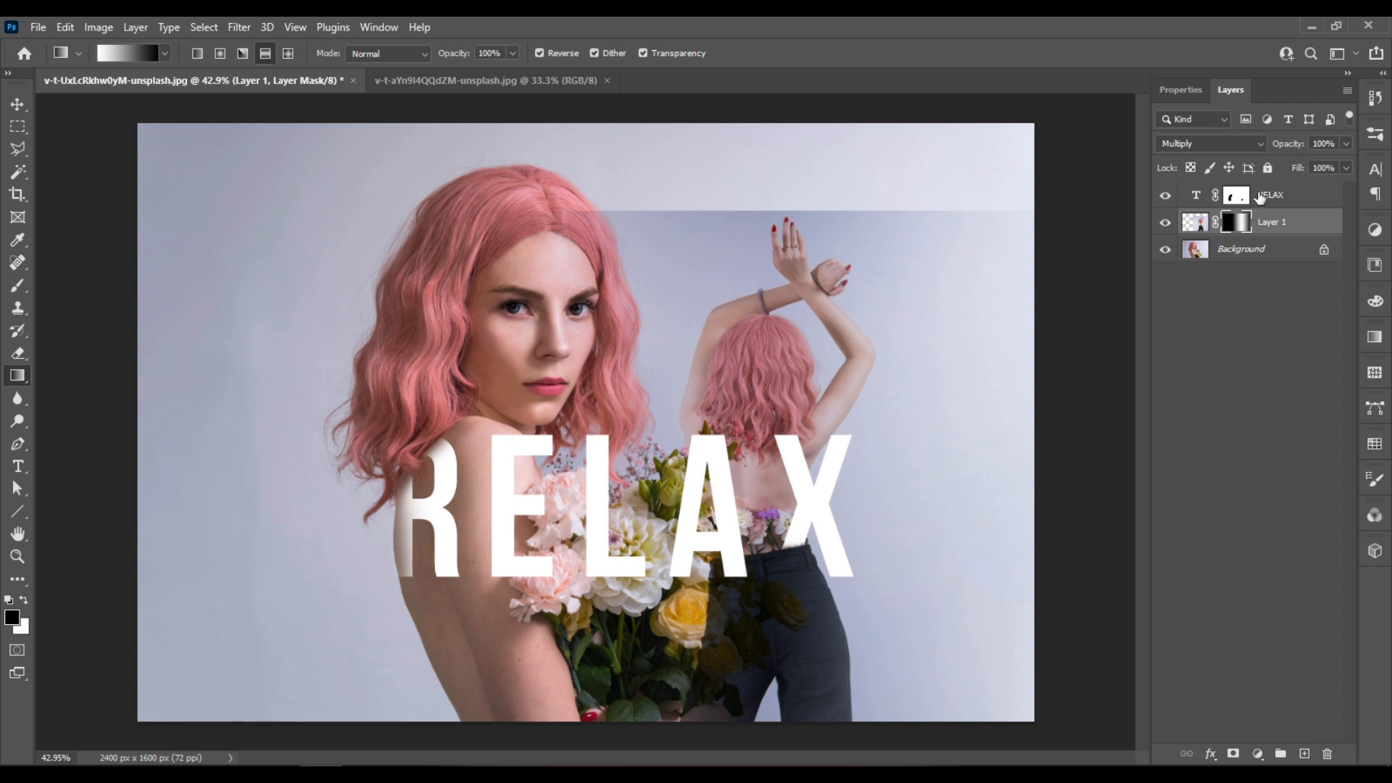
- Apply Layer 1's gradient mask to the layer and add a fresh layer mask
right_click(1238, 223)
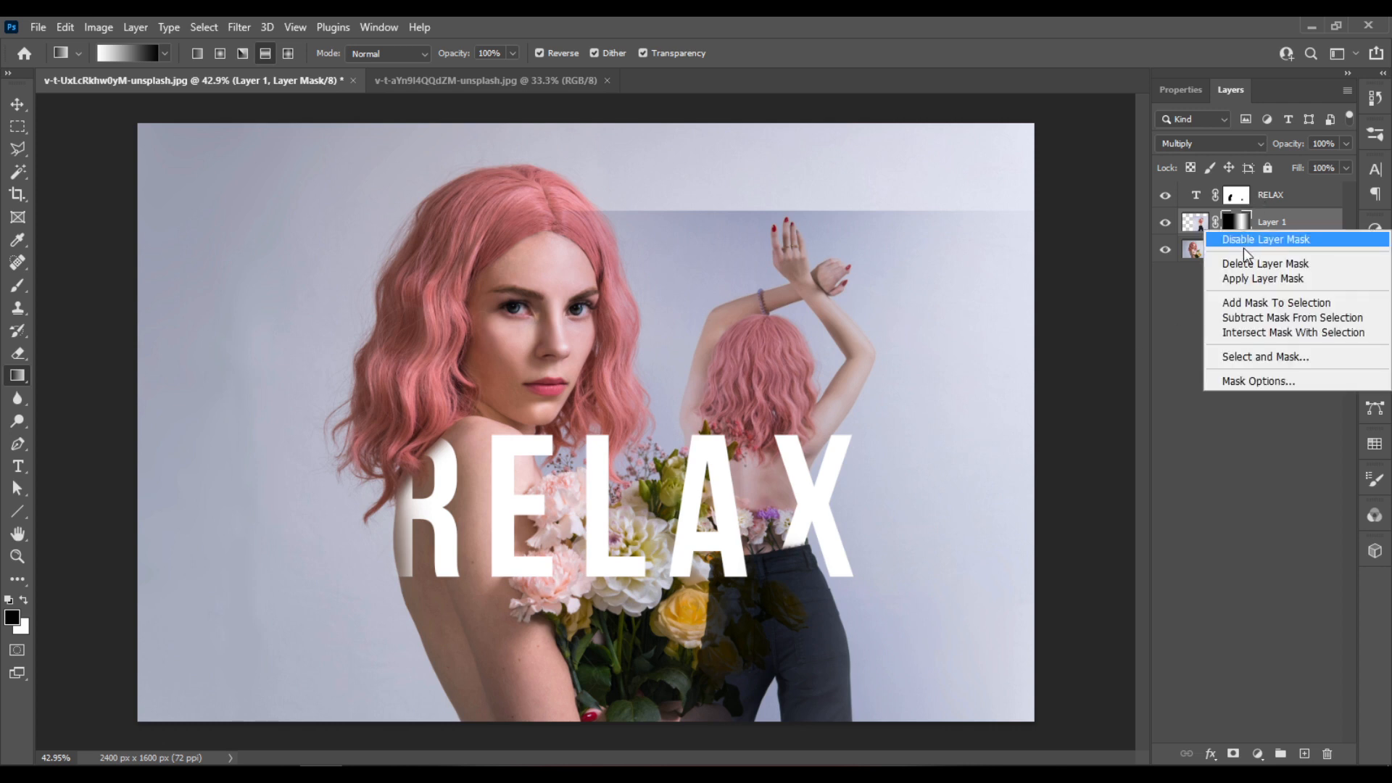
left_click(1271, 280)
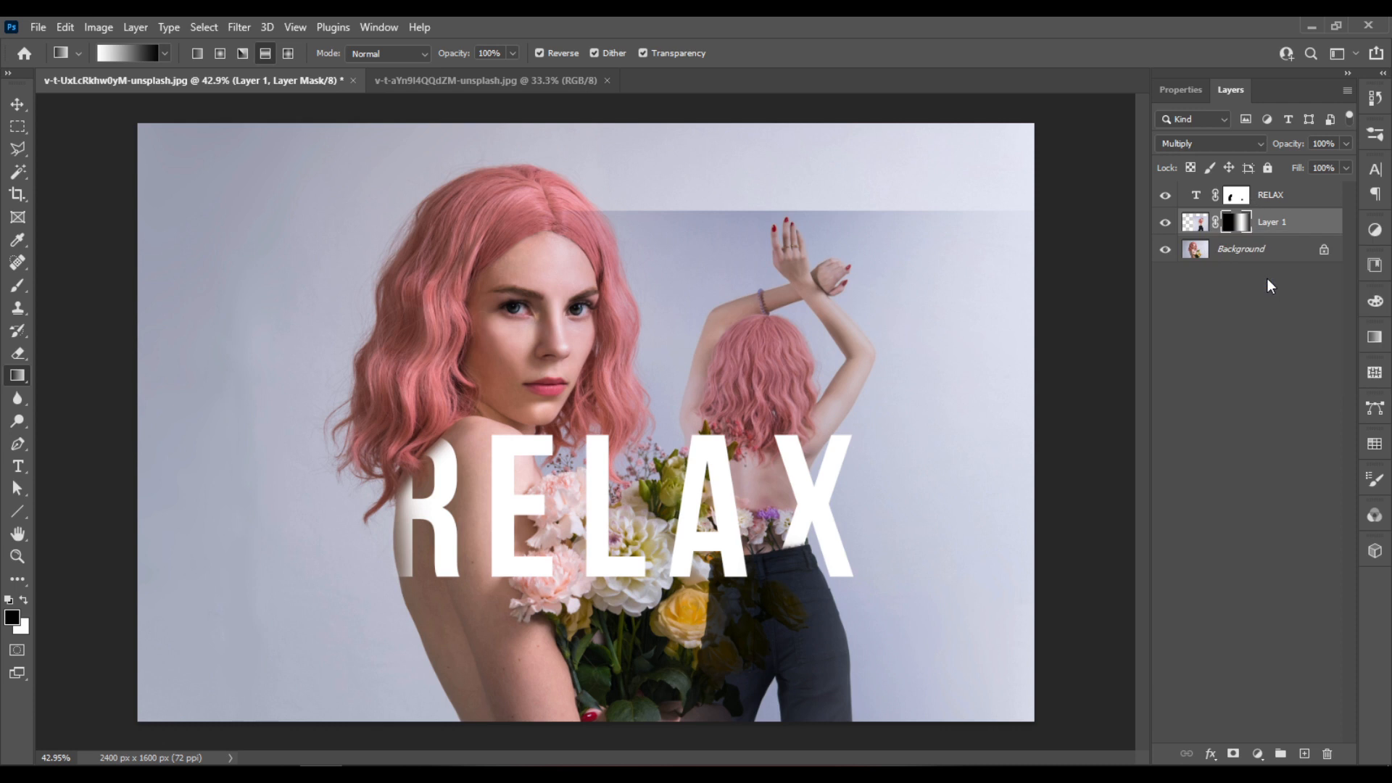
left_click(1234, 754)
- Draw a vertical reversed reflected gradient on Layer 1's new mask, running up the second figure to above the hands
left_click_drag(785, 361, 785, 245)
left_click_drag(773, 194, 773, 194)
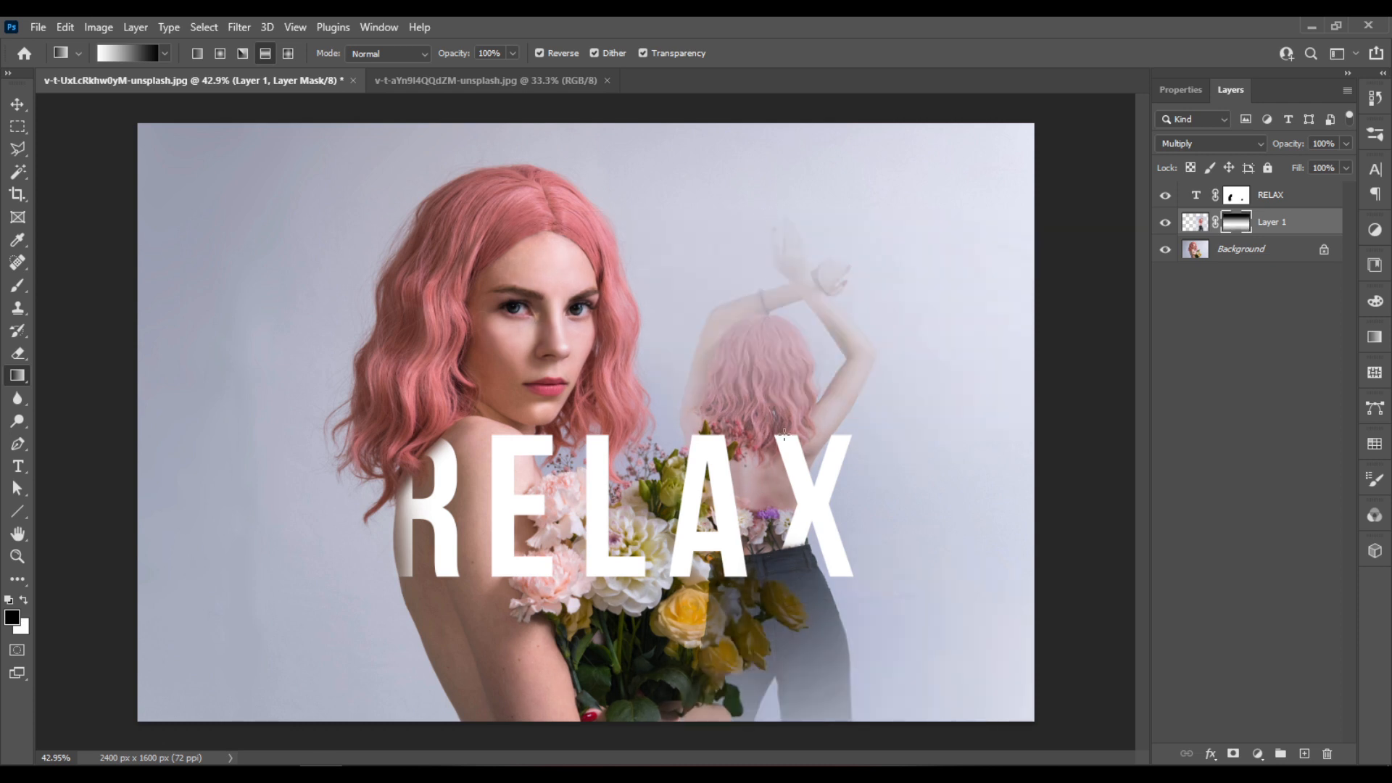
scroll(780, 482, "down", 2)
scroll(780, 481, "up", 4)
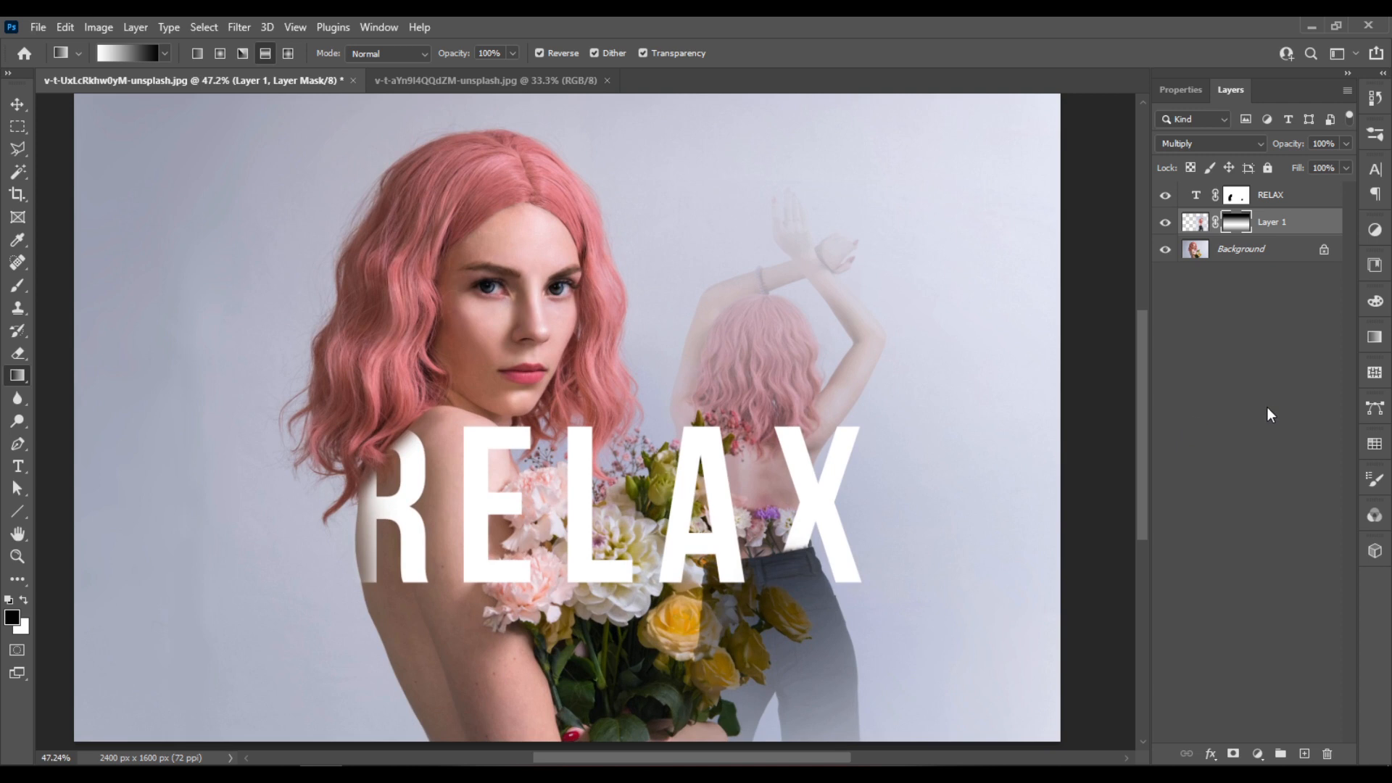
- Duplicate Layer 1 and lower the copy's opacity to 57%
key("ctrl+j")
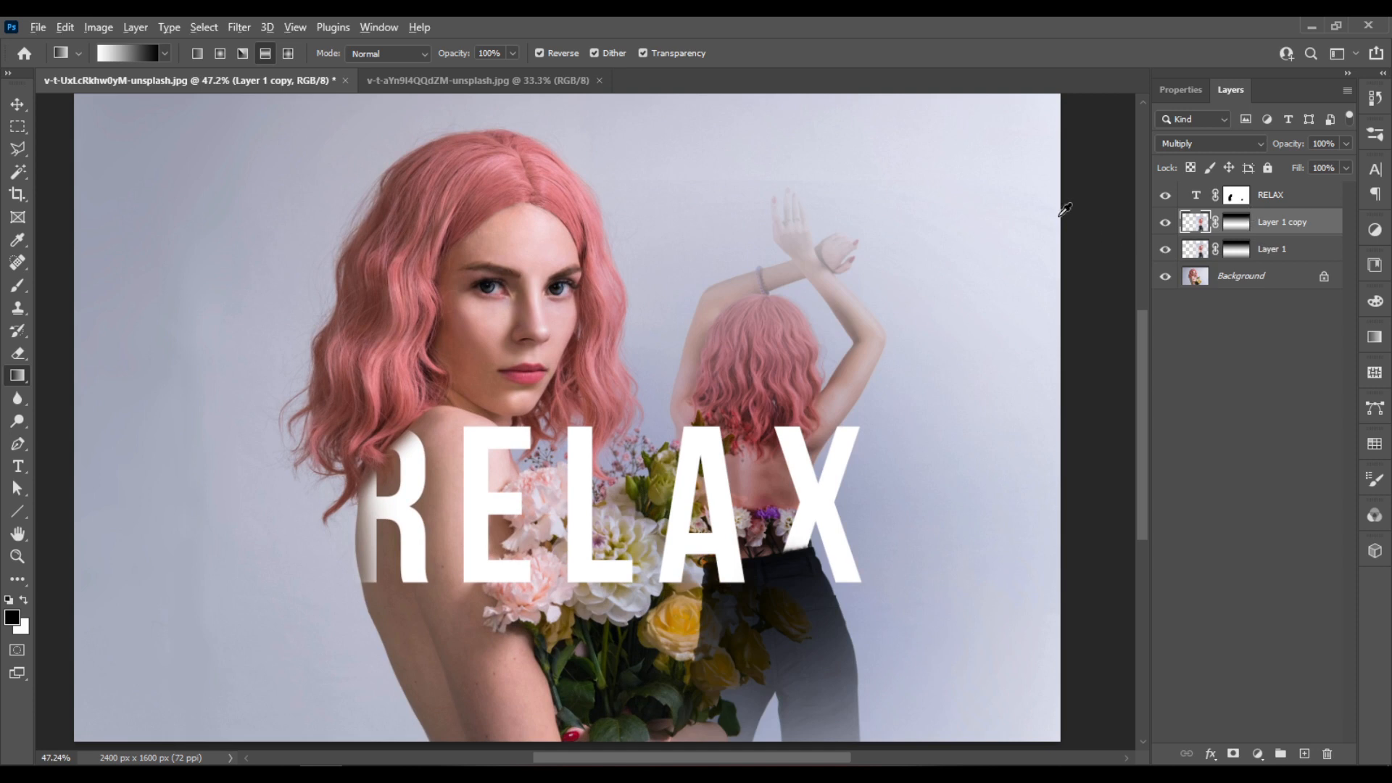
scroll(972, 192, "down", 1)
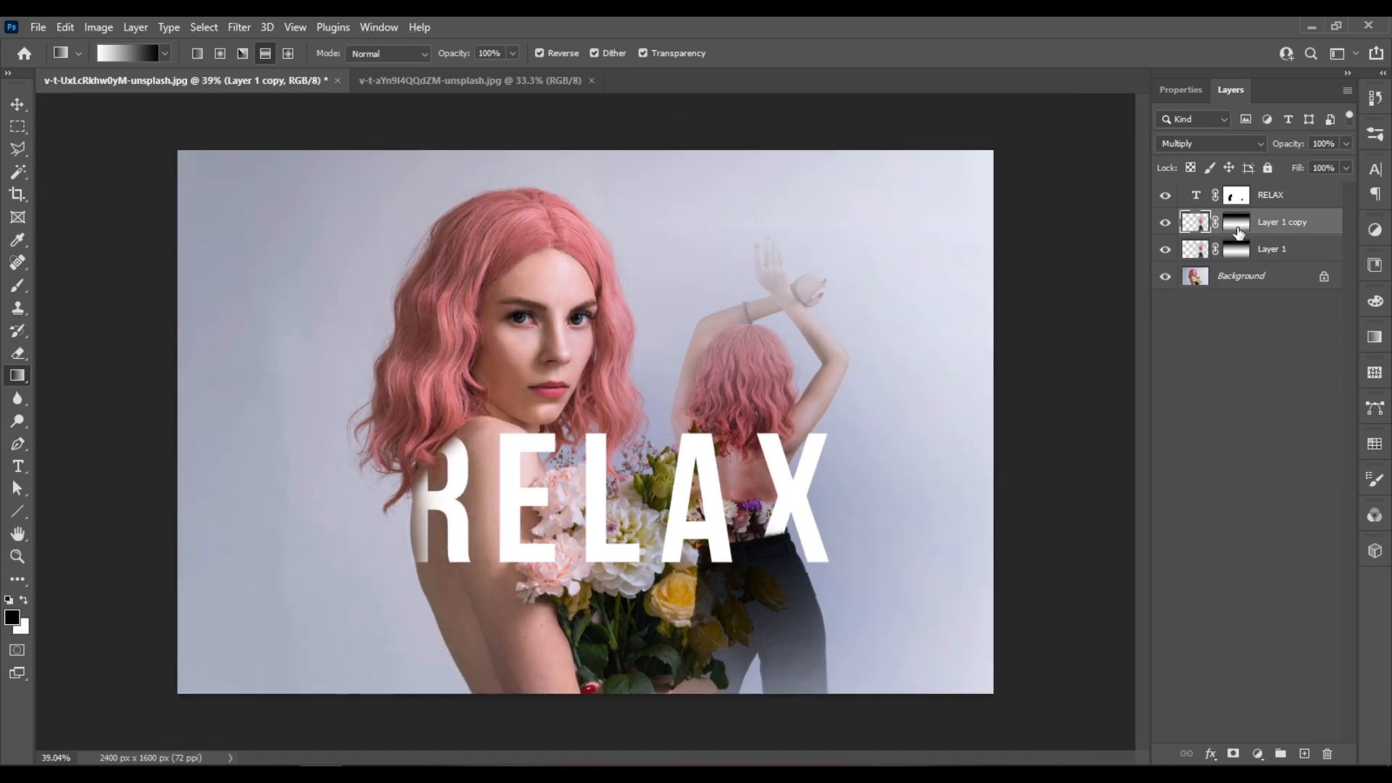
left_click(1346, 143)
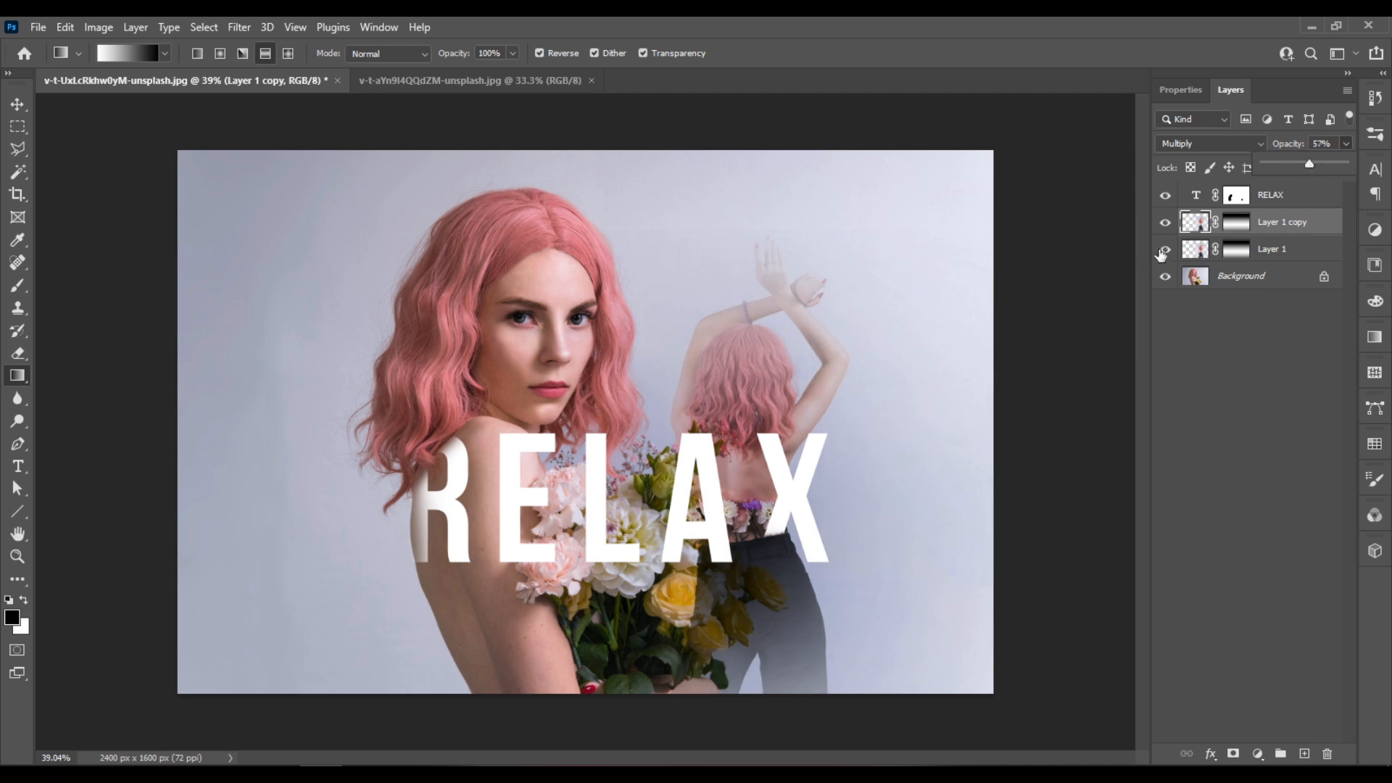
- Lower the Layer 1 copy's opacity to 35% and compare the composite with the copy shown and hidden
left_click_drag(1298, 158, 1293, 167)
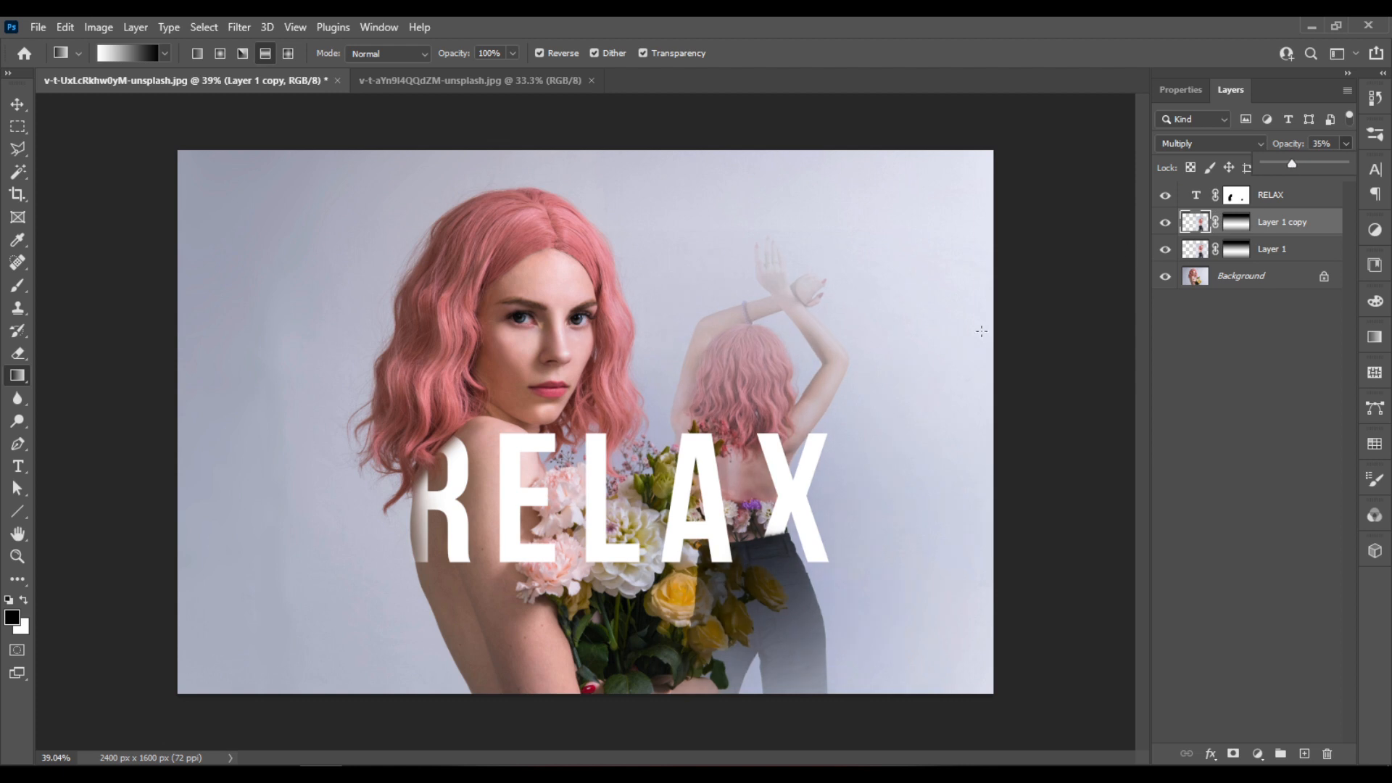
left_click(1165, 223)
left_click(1165, 223)
left_click(1166, 222)
left_click(1166, 223)
left_click(1165, 228)
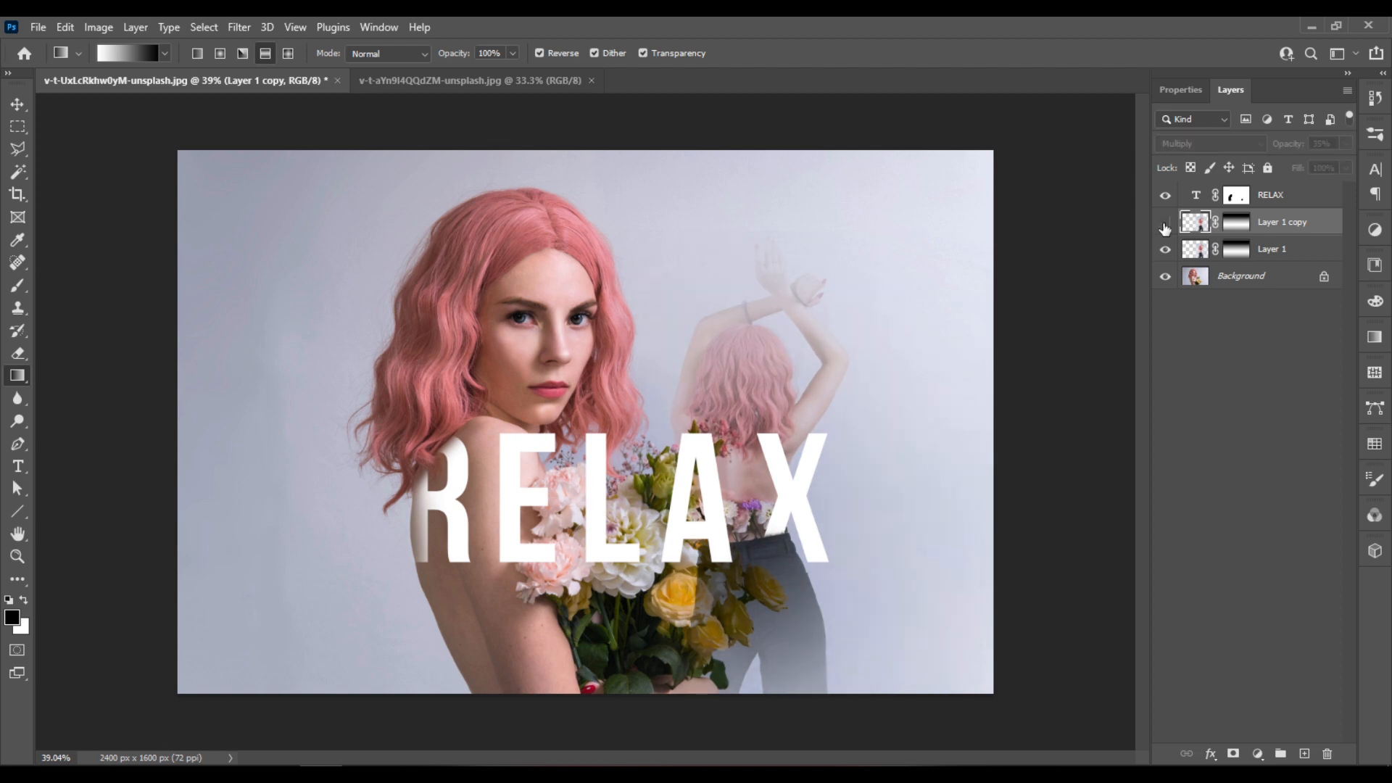
left_click(1164, 228)
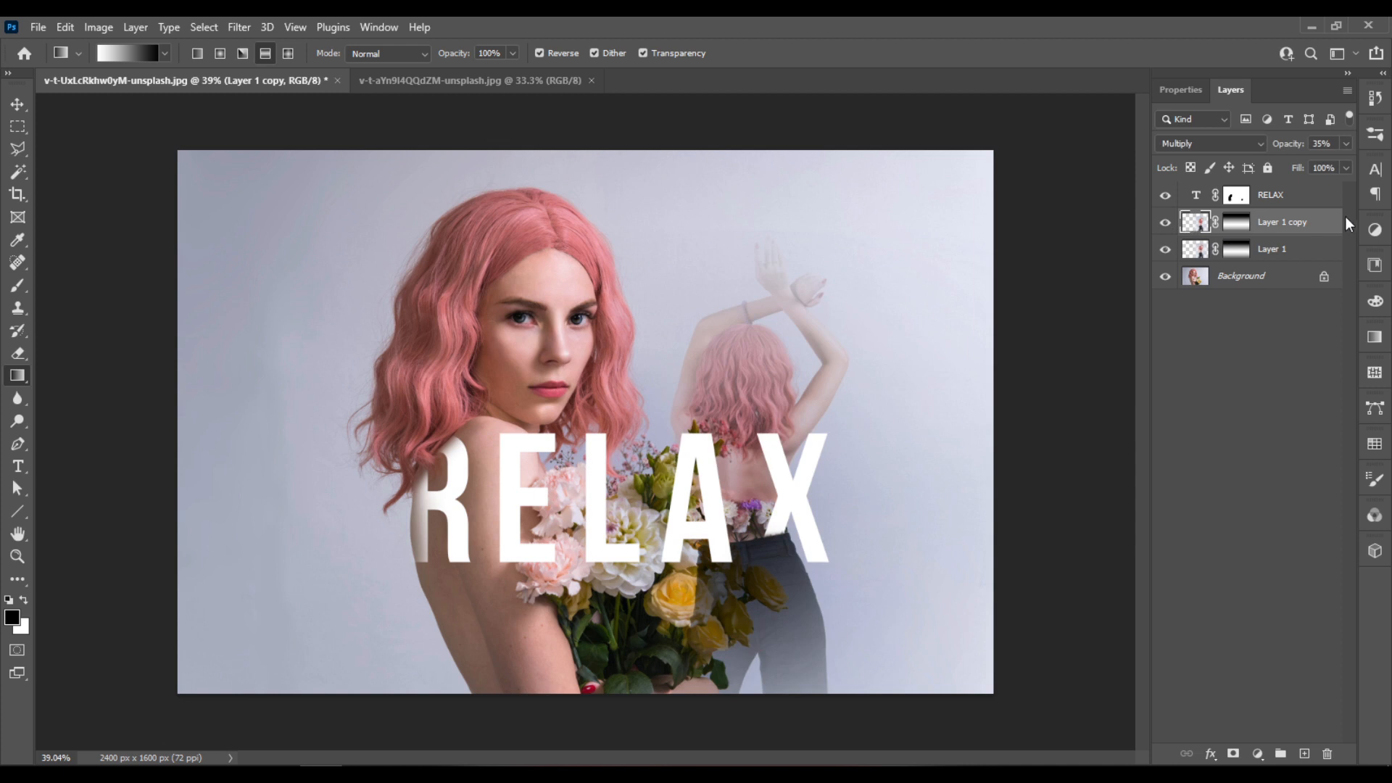
- Delete the Layer 1 copy, keeping only the original masked Layer 1 beneath the text
mouse_move(1314, 223)
left_mouse_down()
mouse_move(1319, 259)
mouse_move(1298, 212)
mouse_move(1301, 224)
left_mouse_up()
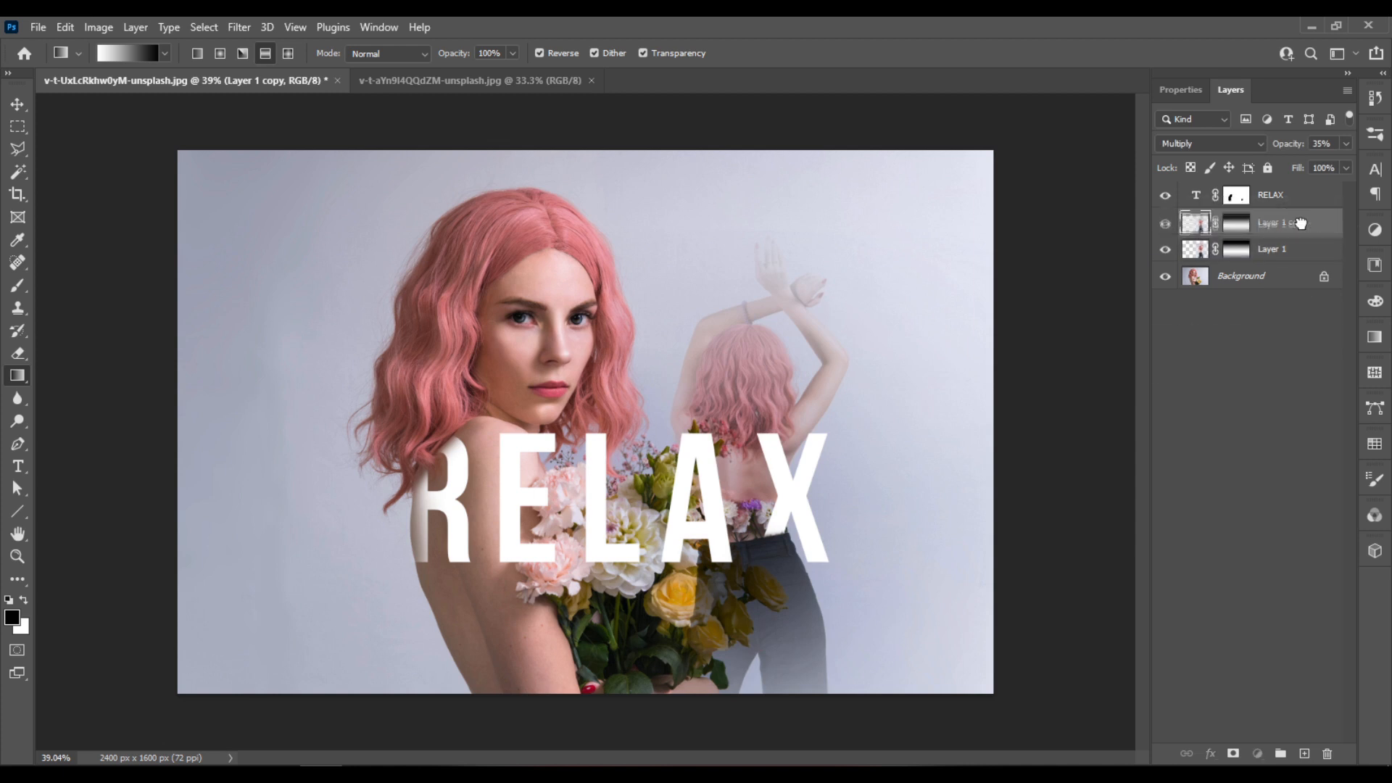
left_click(1165, 223)
left_click_drag(1318, 221, 1328, 753)
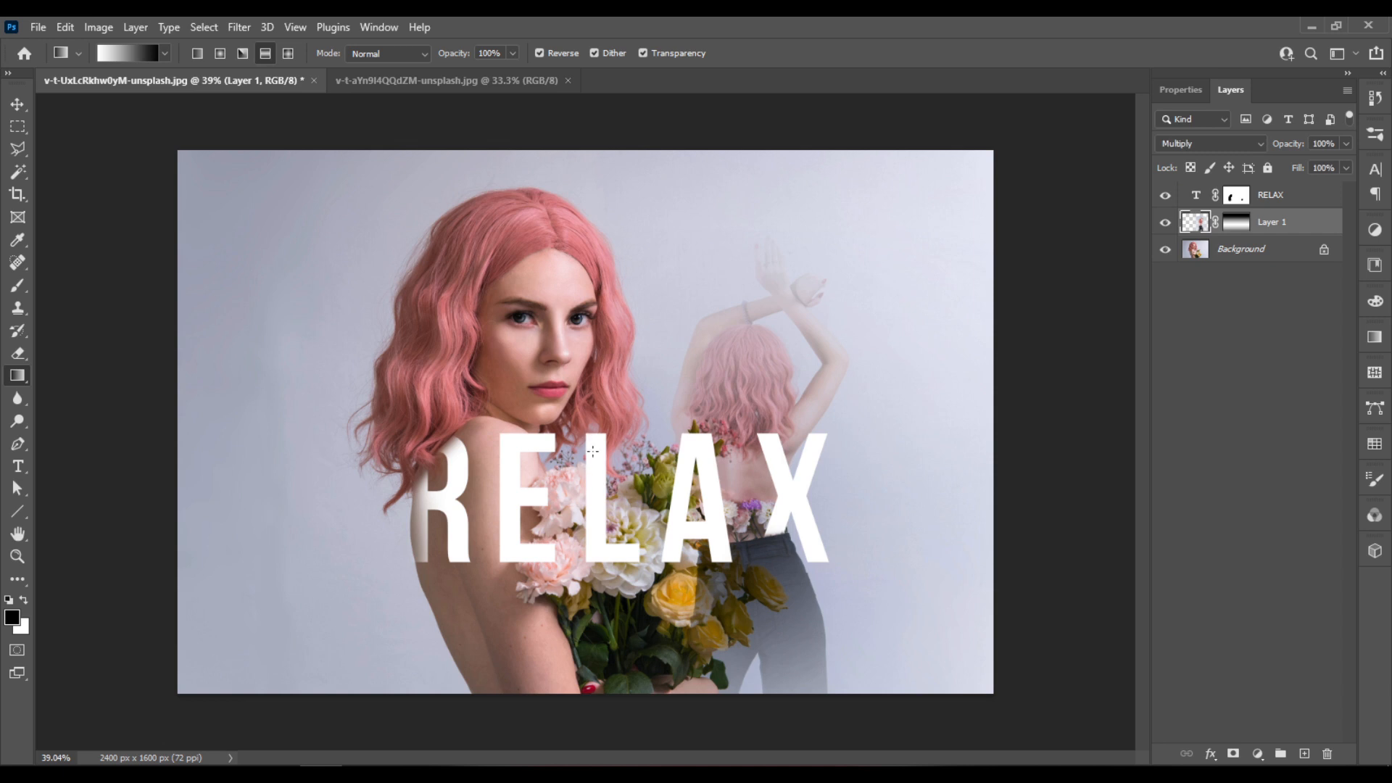
- Brush black on the RELAX layer mask over the top of the L so the hanging hair lies in front
scroll(593, 460, "up", 3)
left_click(1238, 196)
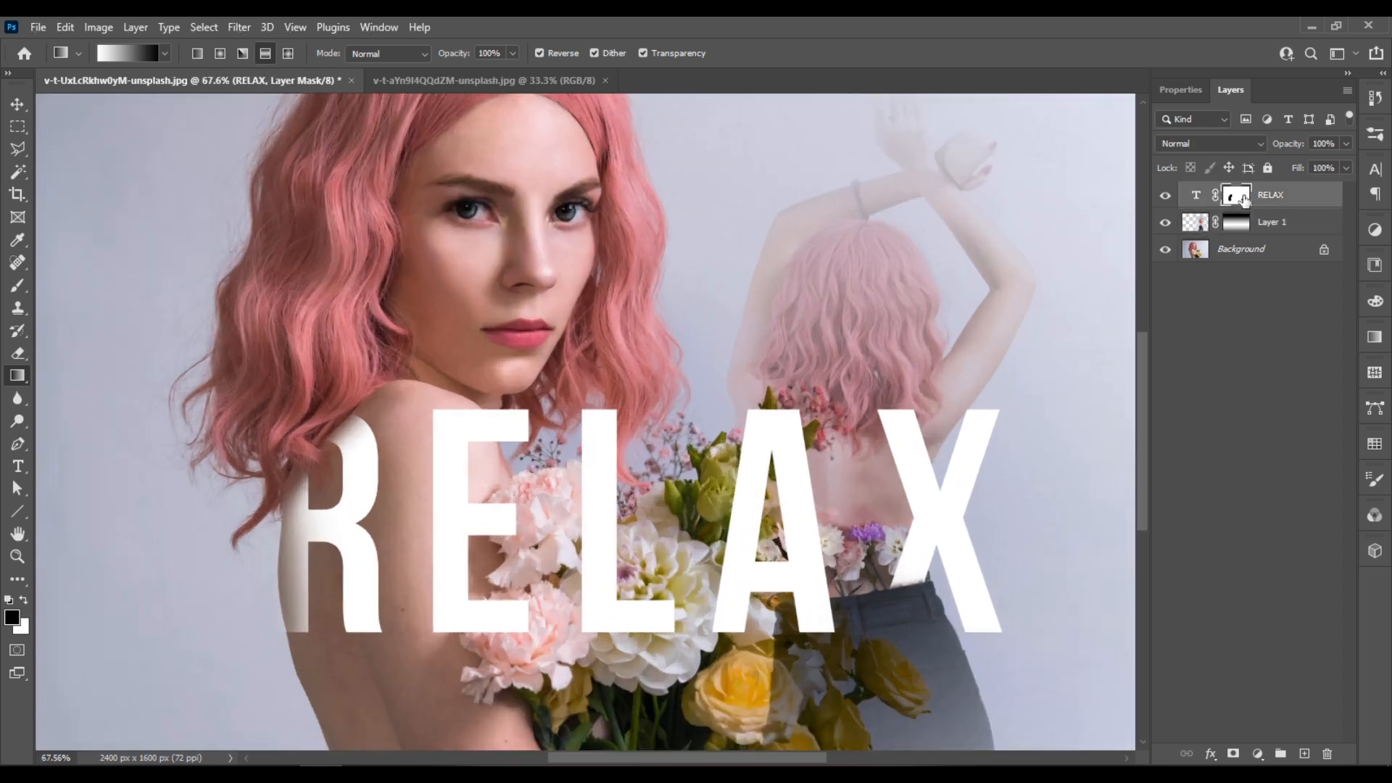
scroll(657, 420, "up", 1)
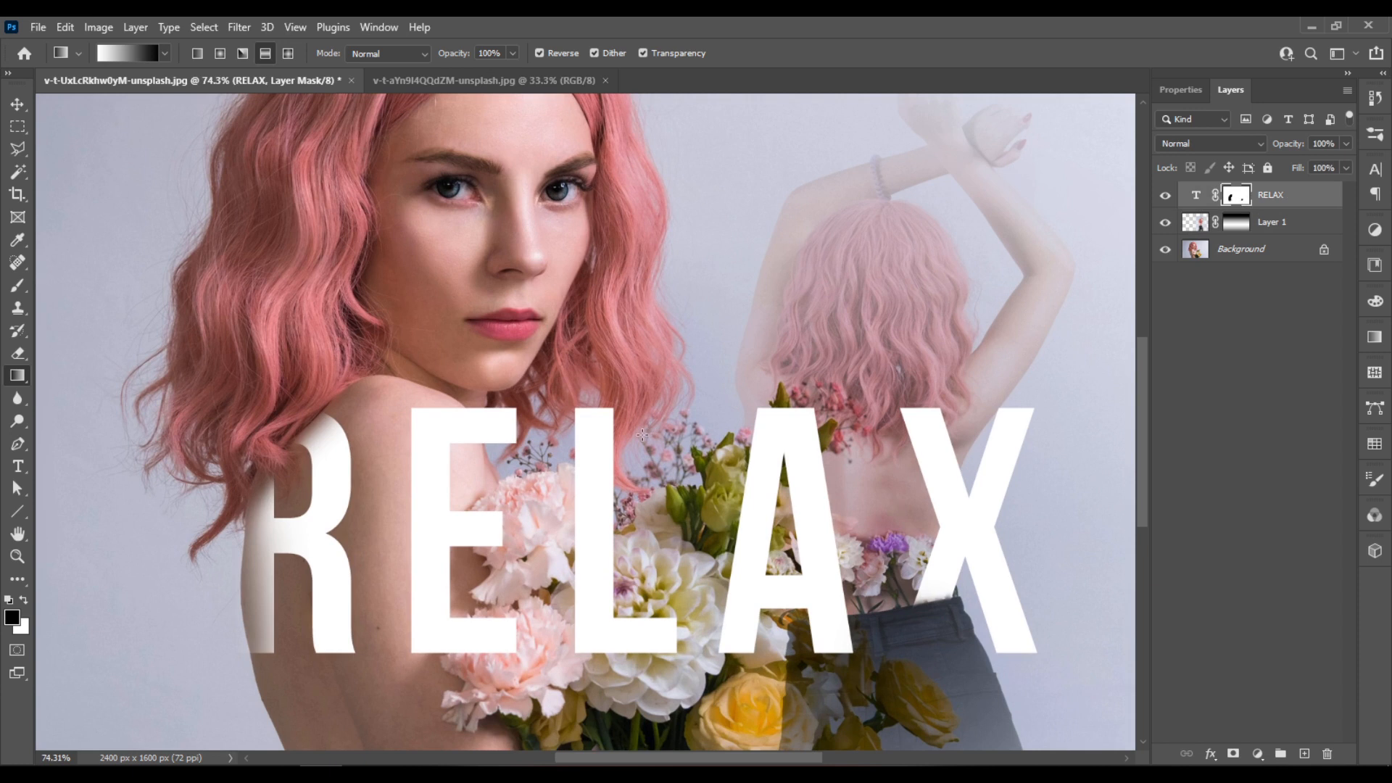
key("b")
mouse_move(608, 440)
left_mouse_down()
mouse_move(634, 441)
mouse_move(617, 471)
mouse_move(627, 464)
mouse_move(605, 428)
mouse_move(617, 423)
left_mouse_up()
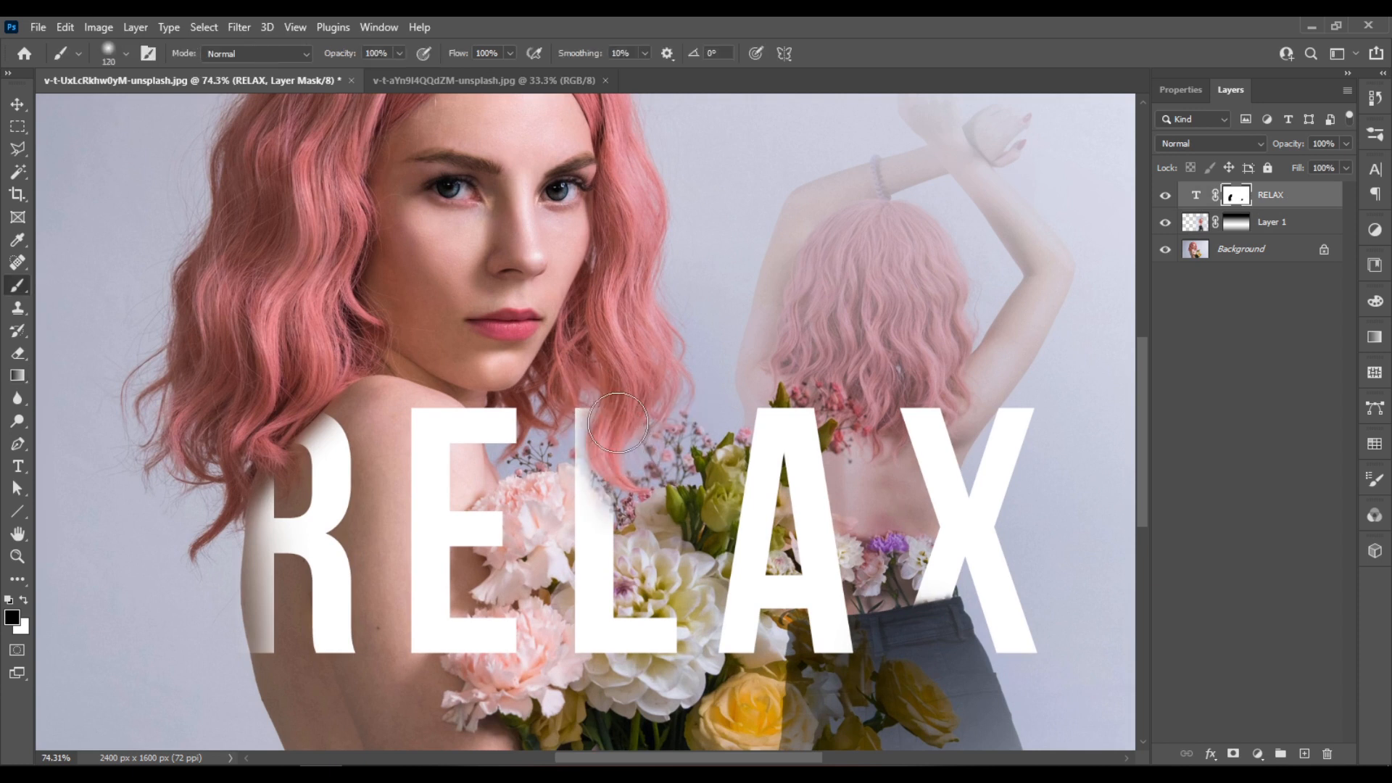
scroll(608, 491, "up", 6)
mouse_move(638, 482)
left_mouse_down()
mouse_move(591, 480)
mouse_move(566, 458)
mouse_move(622, 507)
mouse_move(600, 462)
mouse_move(593, 474)
mouse_move(573, 455)
mouse_move(609, 516)
mouse_move(575, 442)
mouse_move(621, 521)
mouse_move(570, 421)
mouse_move(573, 333)
mouse_move(625, 429)
left_mouse_up()
- Refine the mask edge between the L and the hair strand, alternating black and white brush strokes
key("x")
key("x")
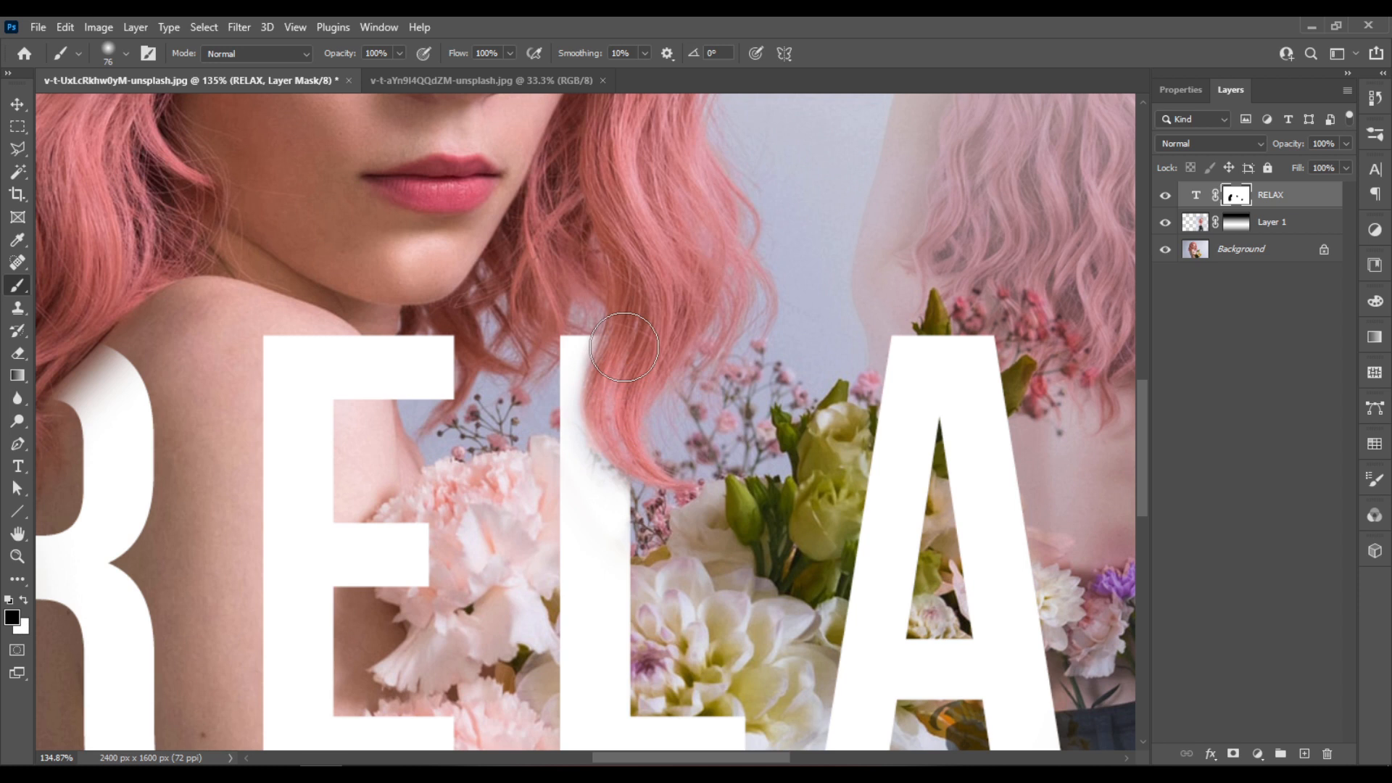
key("x")
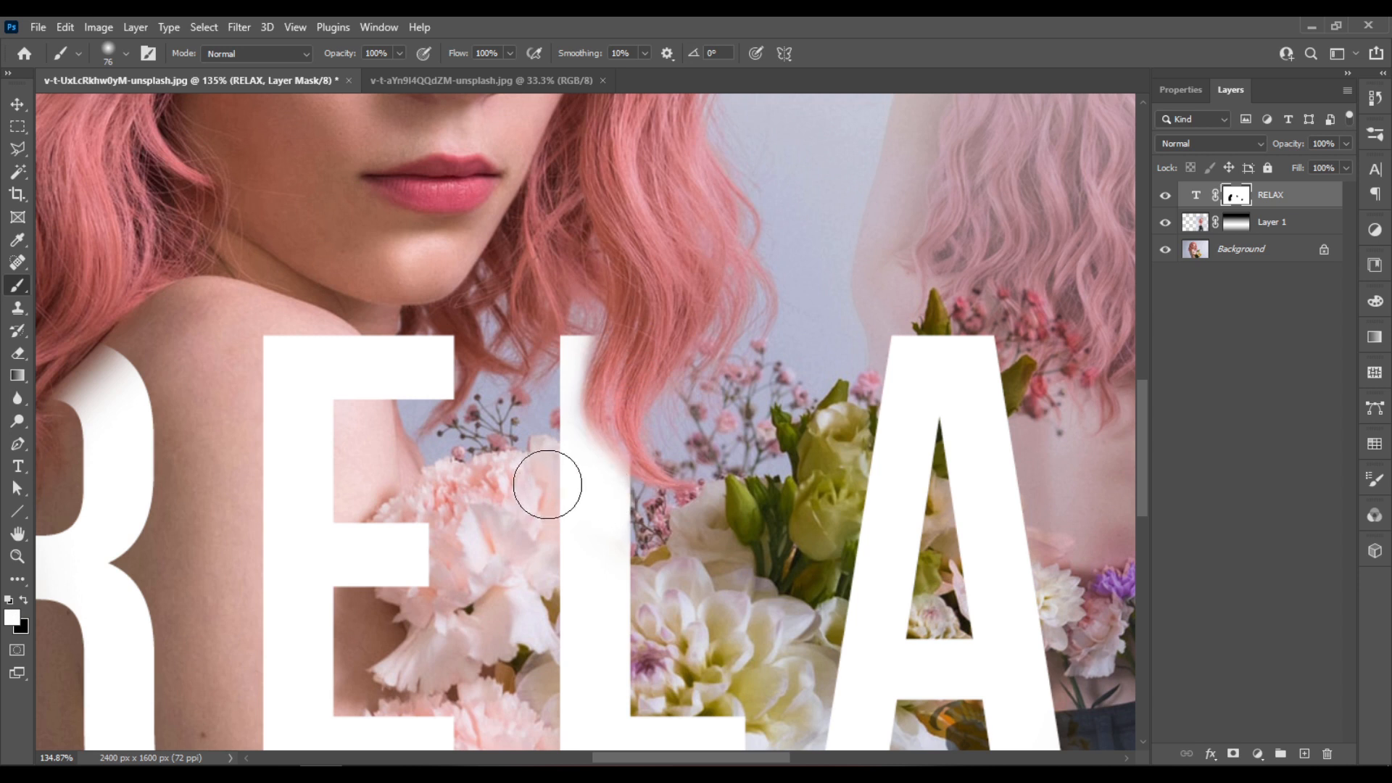
scroll(568, 419, "down", 4)
scroll(630, 417, "up", 4)
key("x")
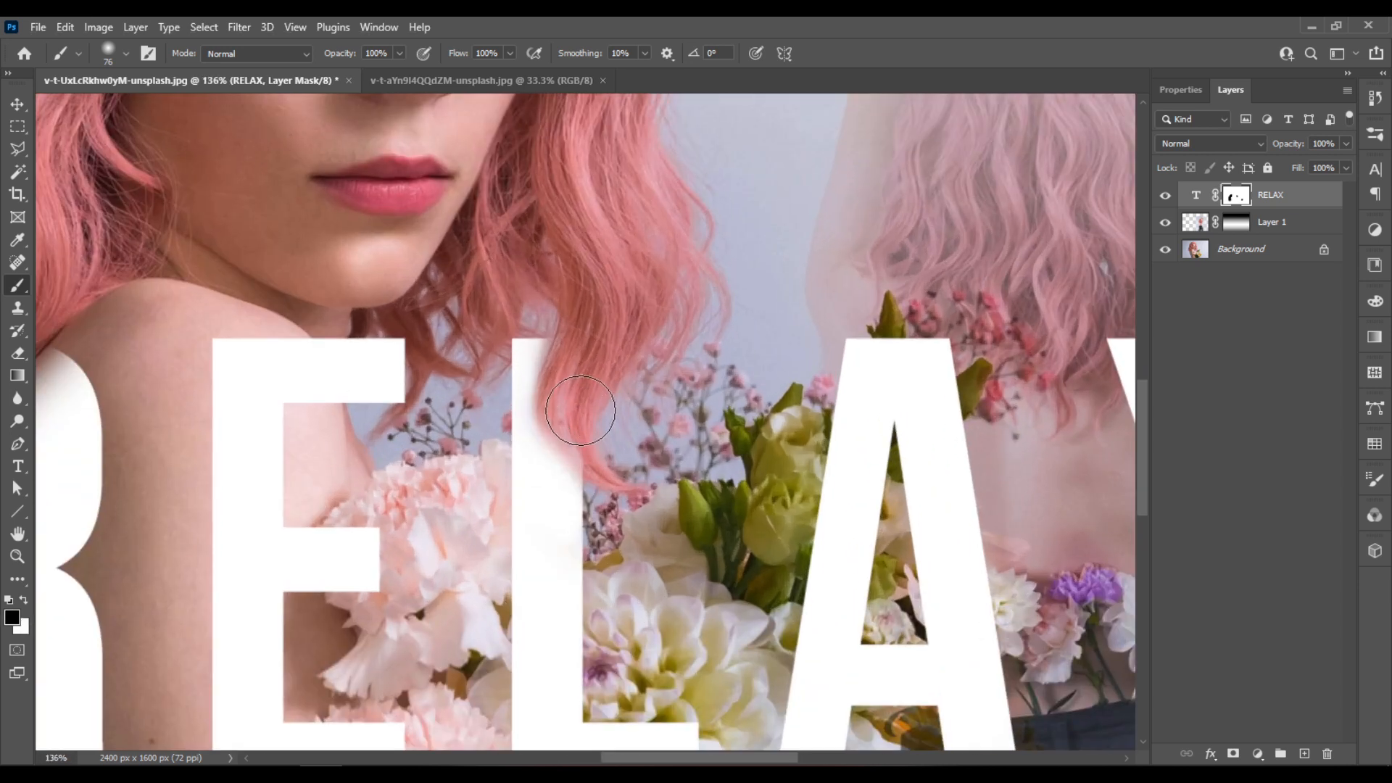
key("x")
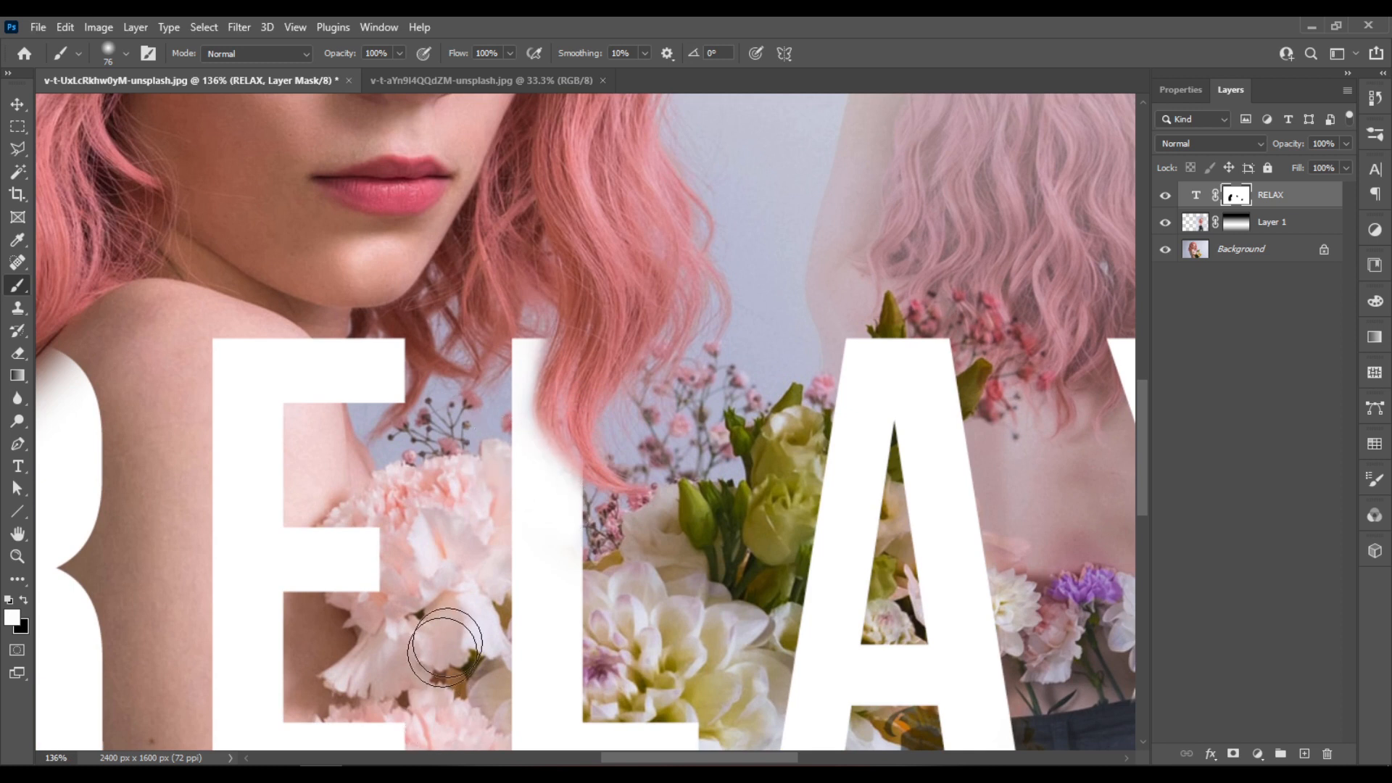
- Examine the hair and text overlap up close and within the whole composition
scroll(504, 545, "down", 5)
scroll(541, 516, "down", 3)
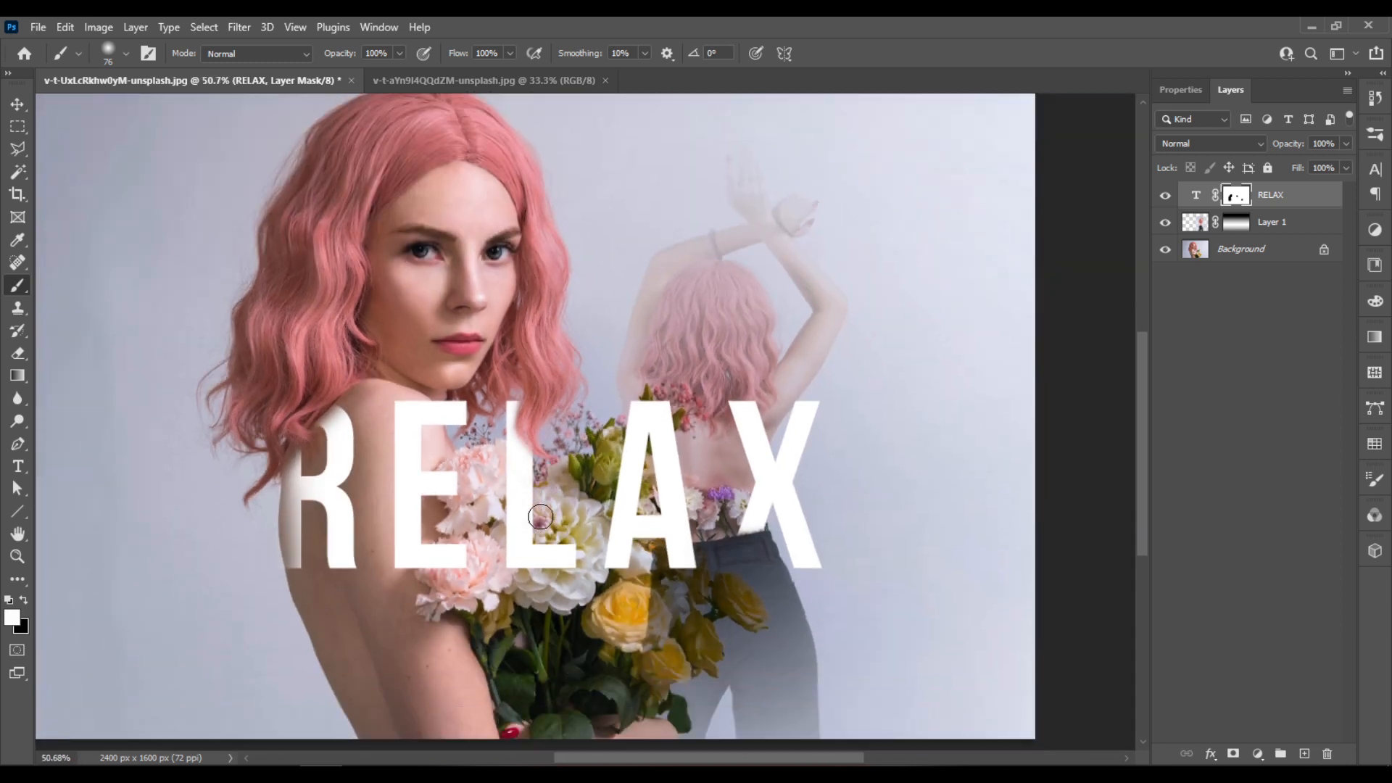
scroll(545, 515, "up", 2)
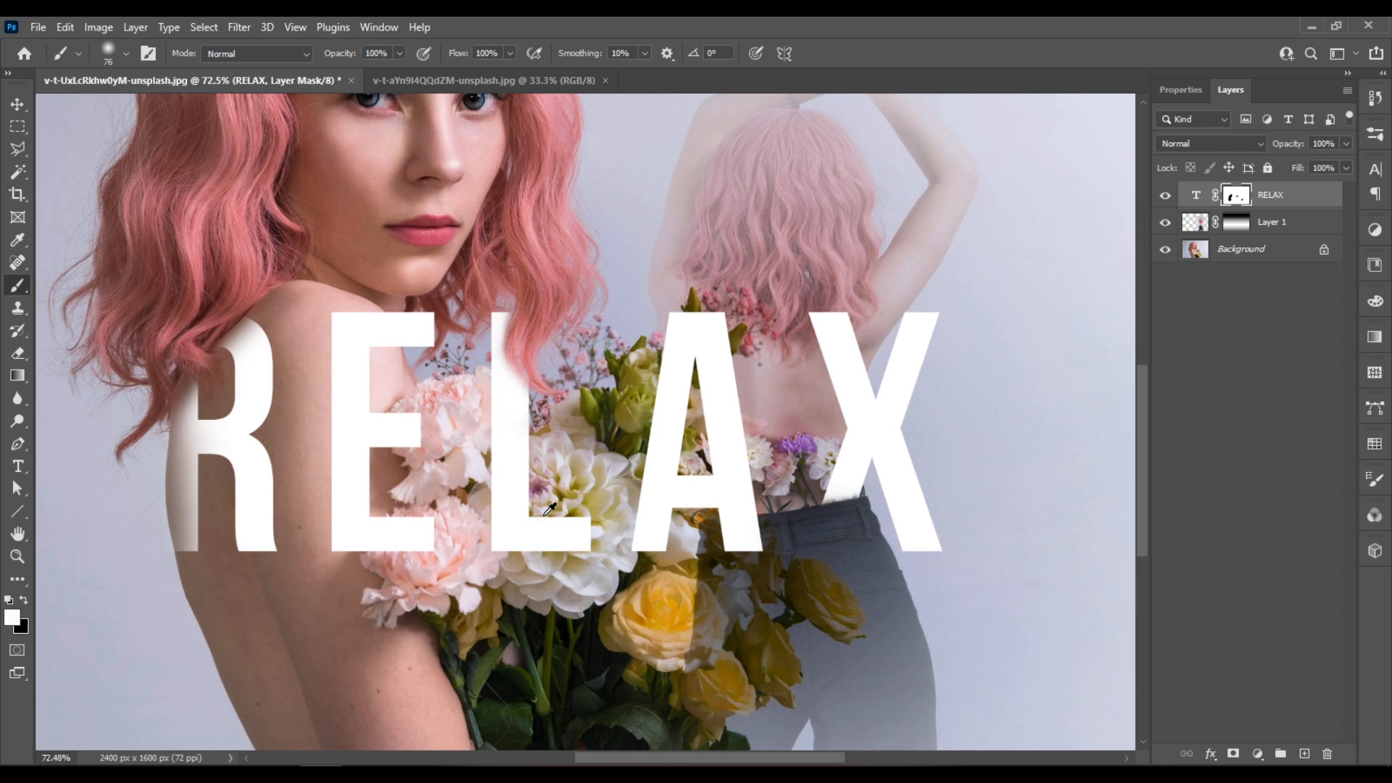
scroll(549, 510, "down", 4)
scroll(646, 406, "up", 3)
scroll(575, 560, "down", 1)
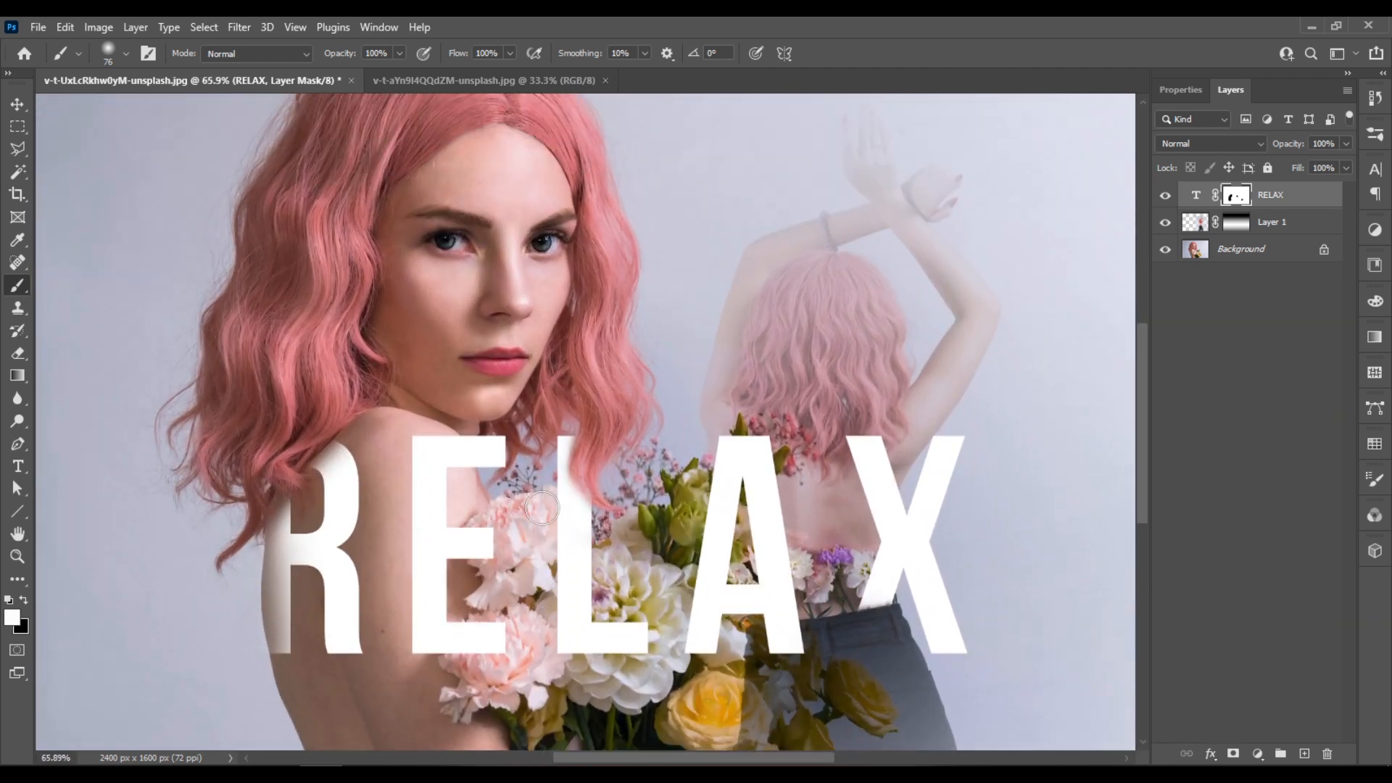
scroll(542, 508, "down", 3)
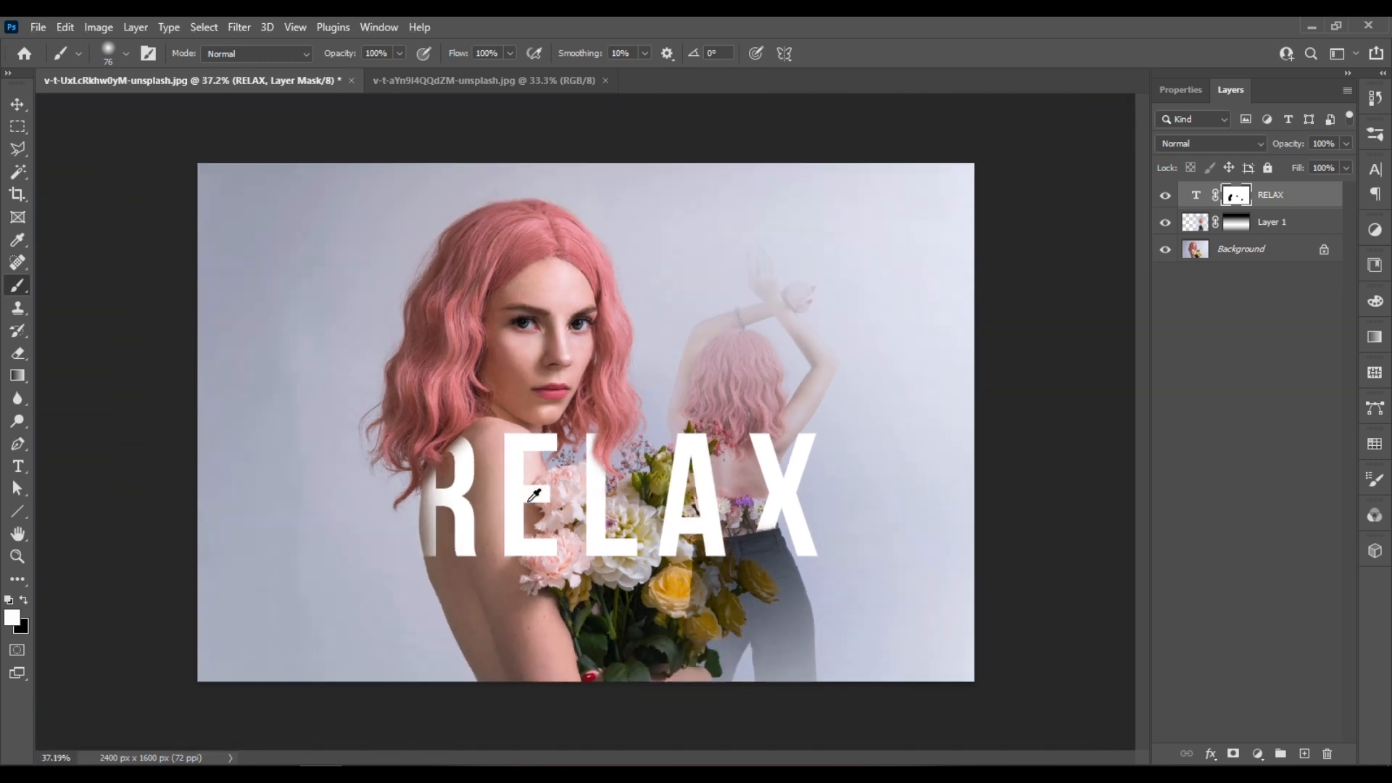
scroll(531, 498, "up", 1)
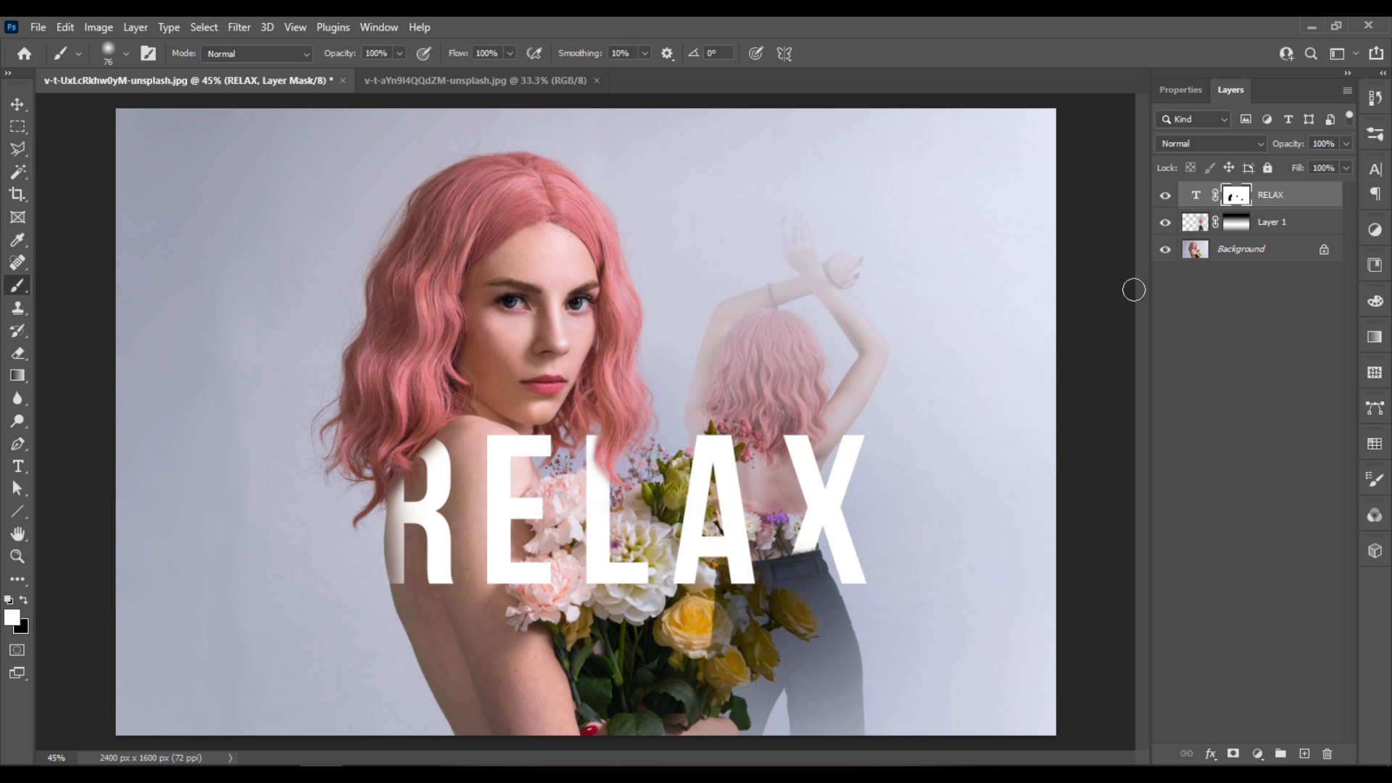
- Lower the letter E of the RELAX text with a baseline shift of -77 pt
left_click(1197, 206)
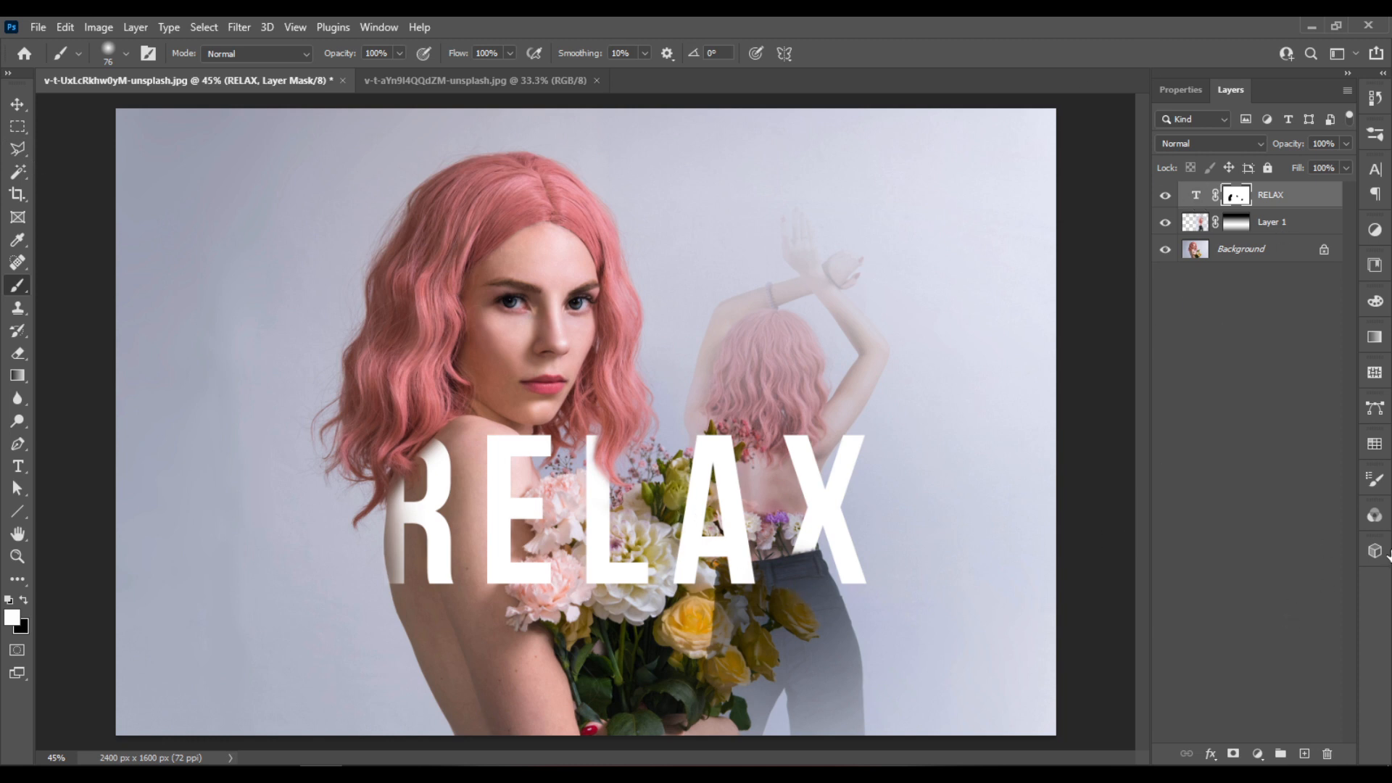
left_click(1378, 172)
left_click_drag(1209, 165, 1128, 292)
left_click(1010, 122)
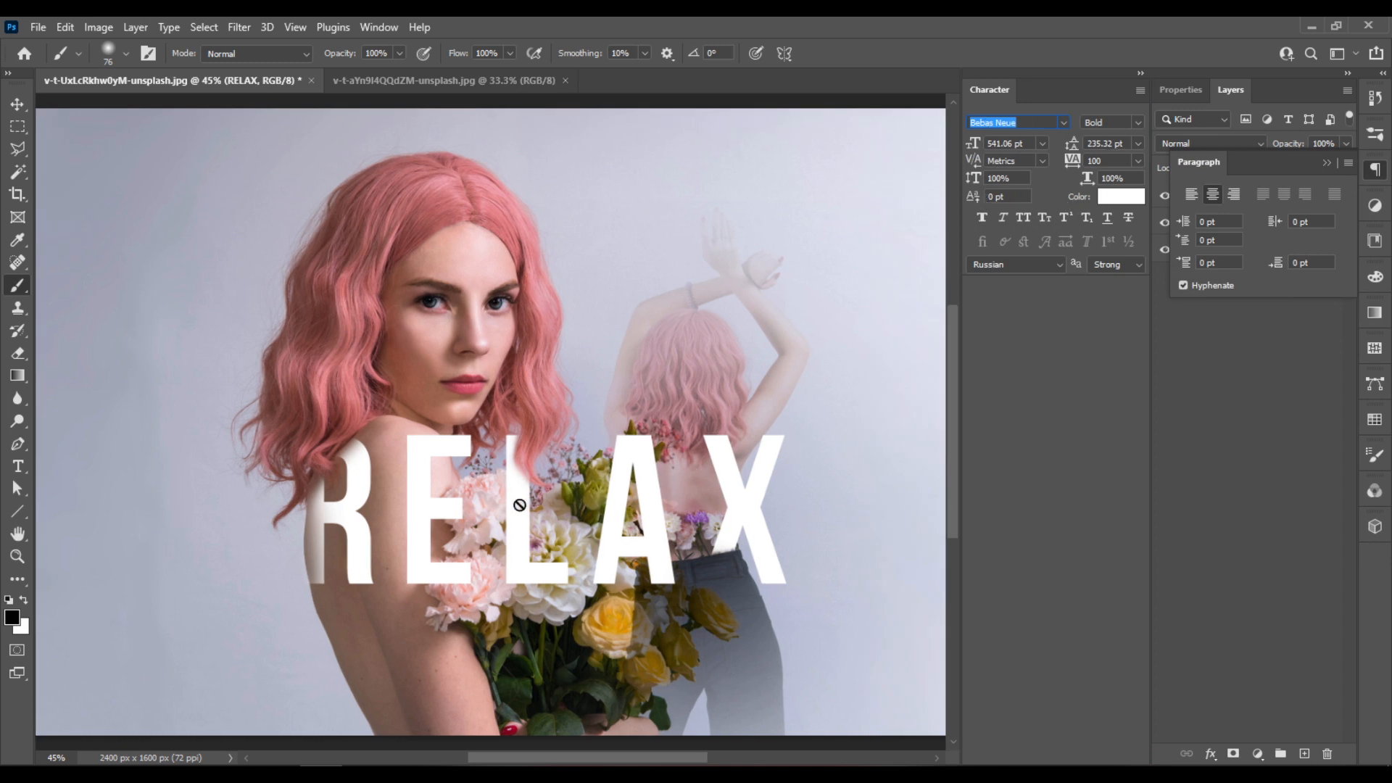
left_click(18, 466)
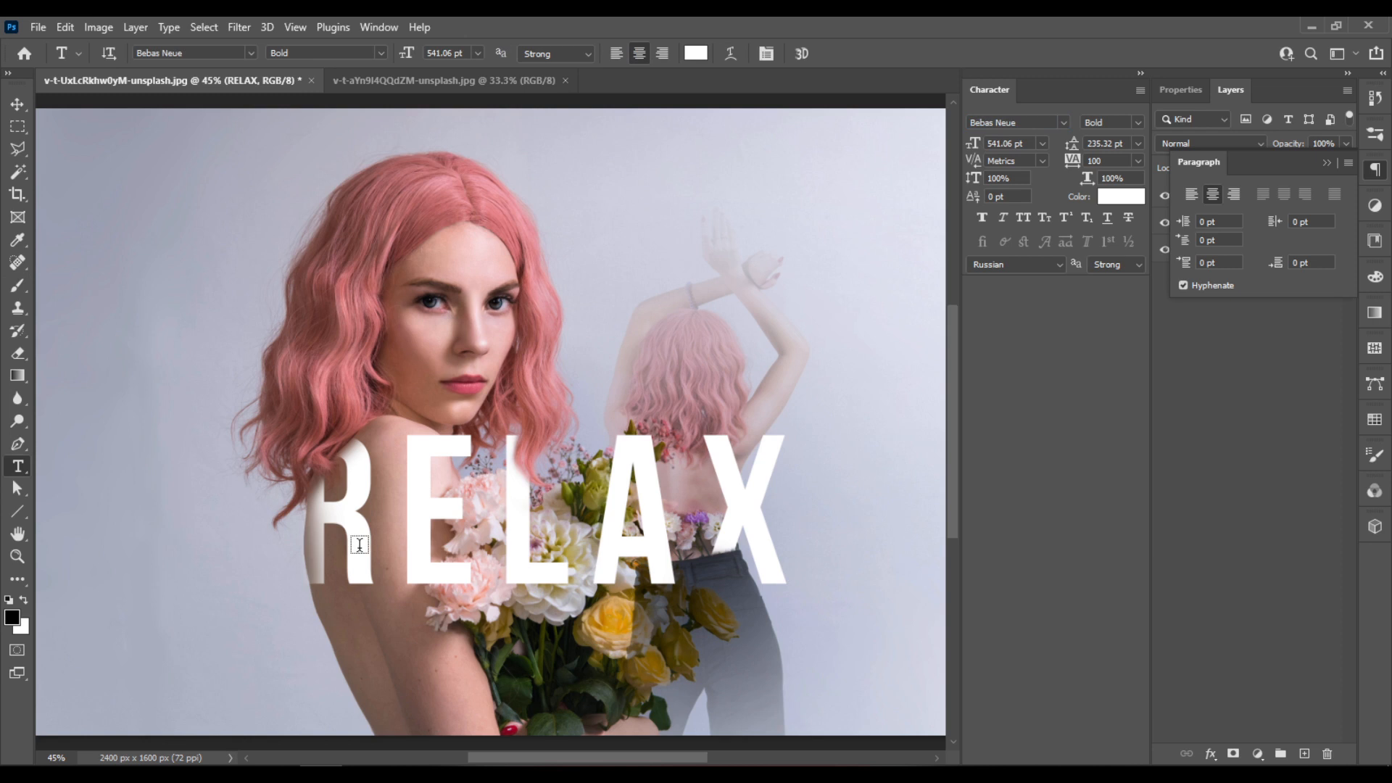
left_click_drag(406, 535, 457, 531)
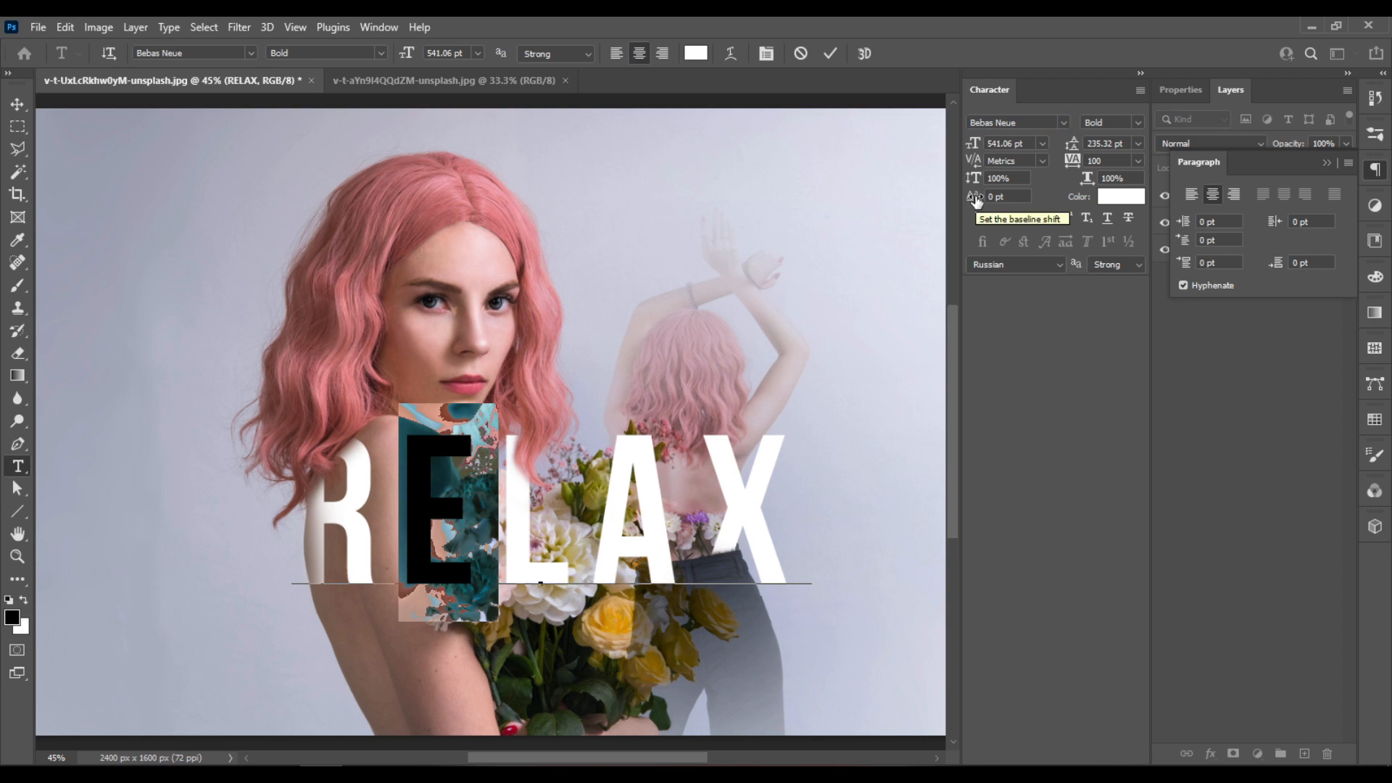
left_click_drag(977, 201, 911, 219)
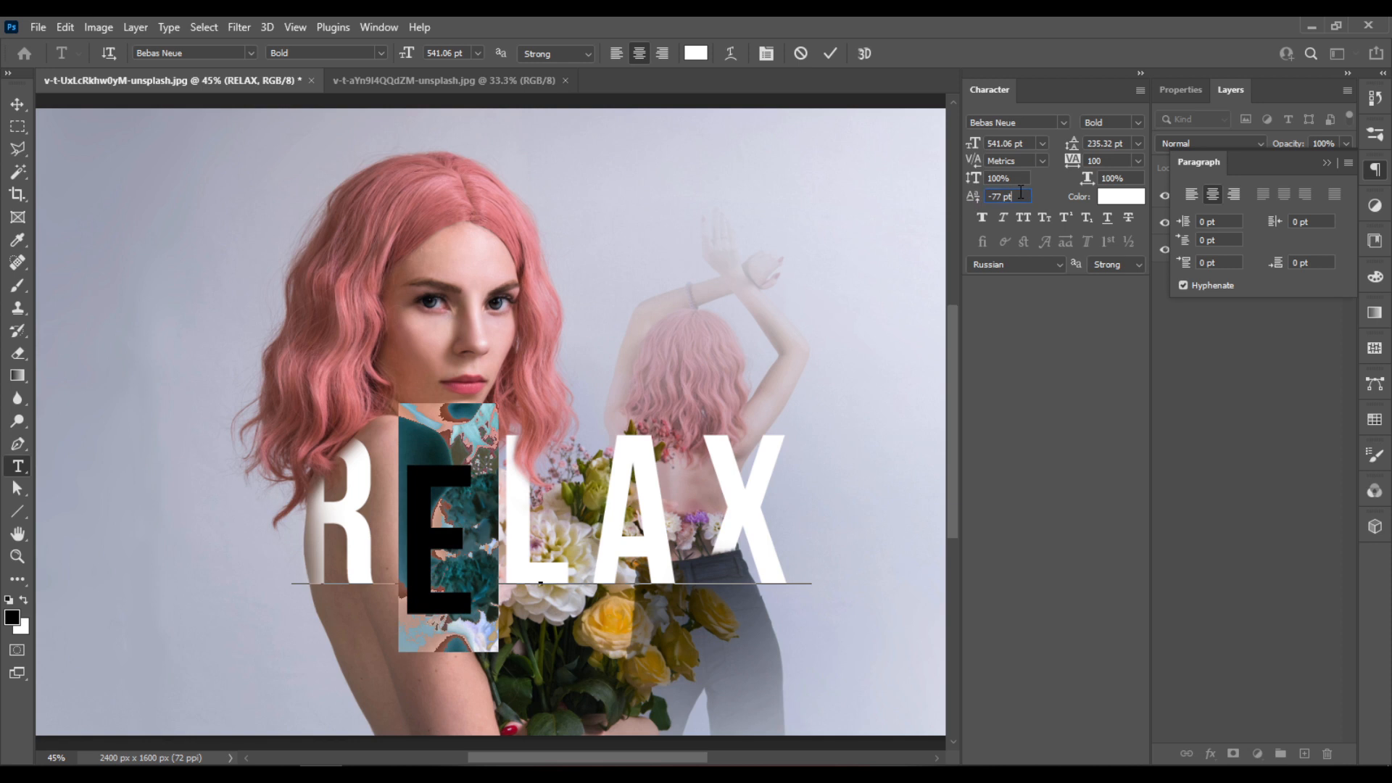
left_click(830, 53)
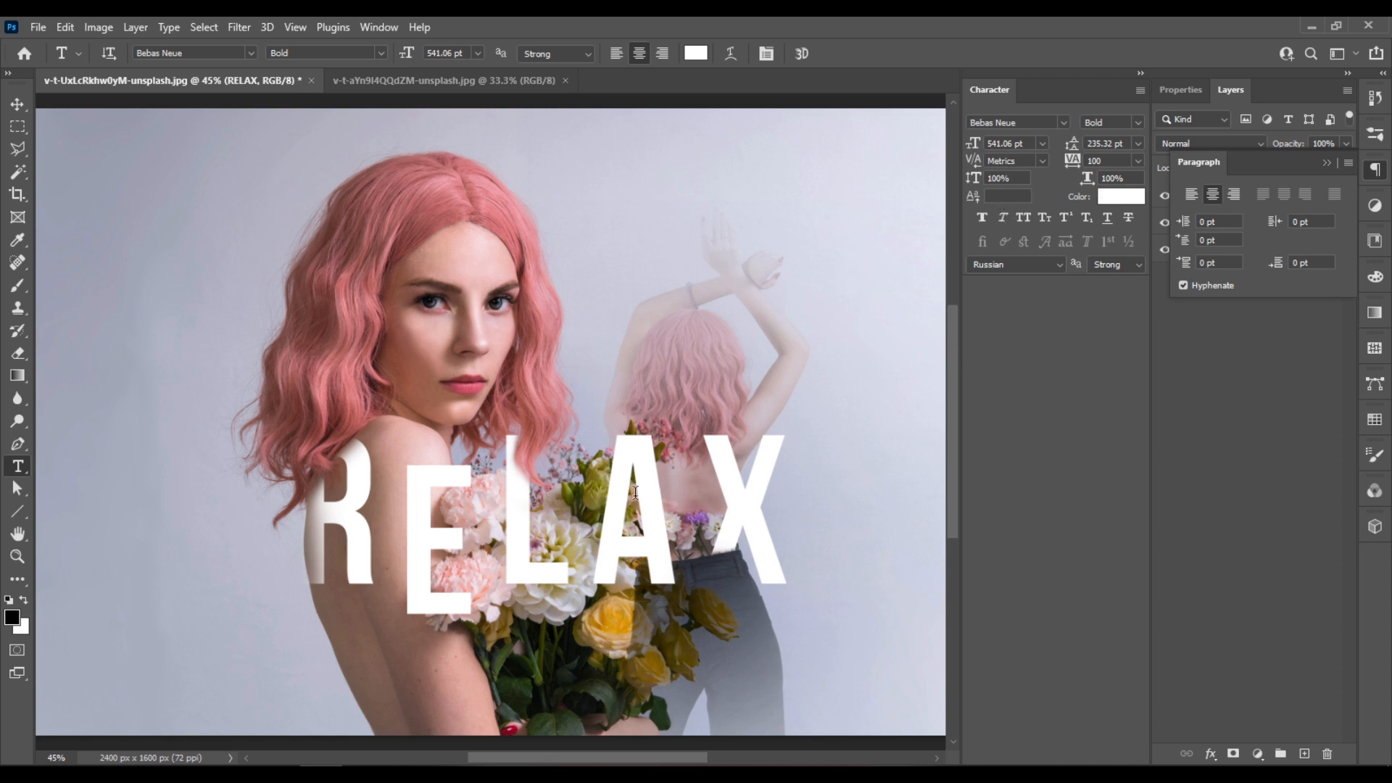
- Set the baseline shift of the letter E to -99 pt
left_click_drag(457, 561, 429, 565)
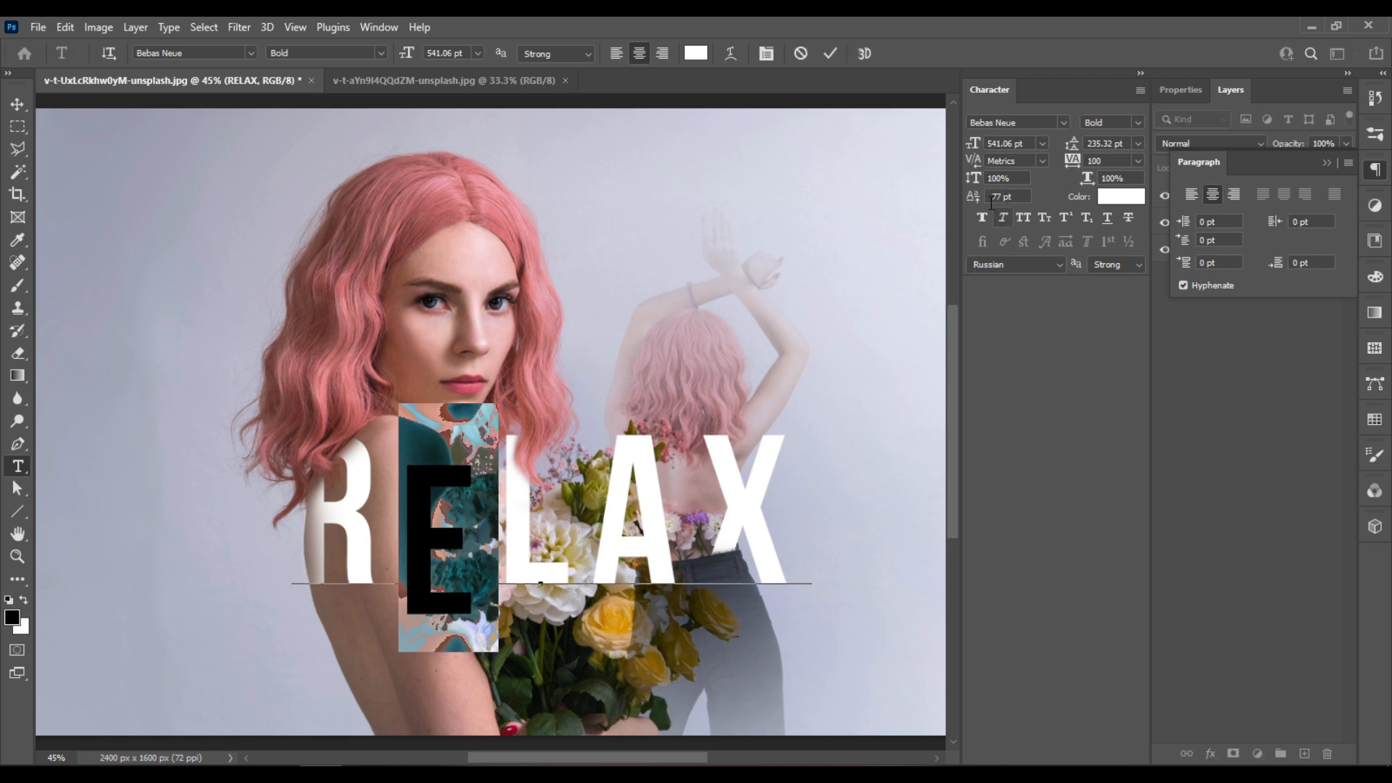
left_click_drag(972, 197, 964, 198)
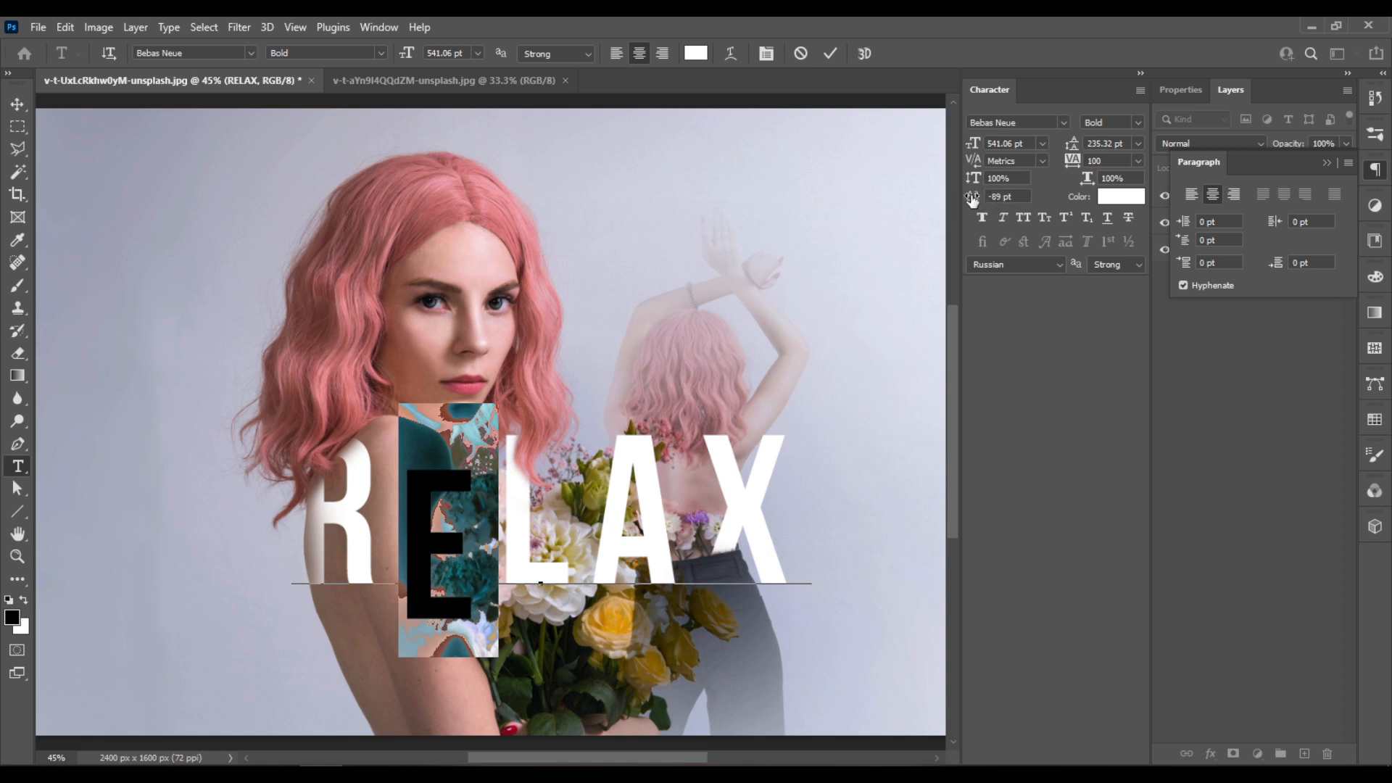
left_click_drag(972, 199, 963, 200)
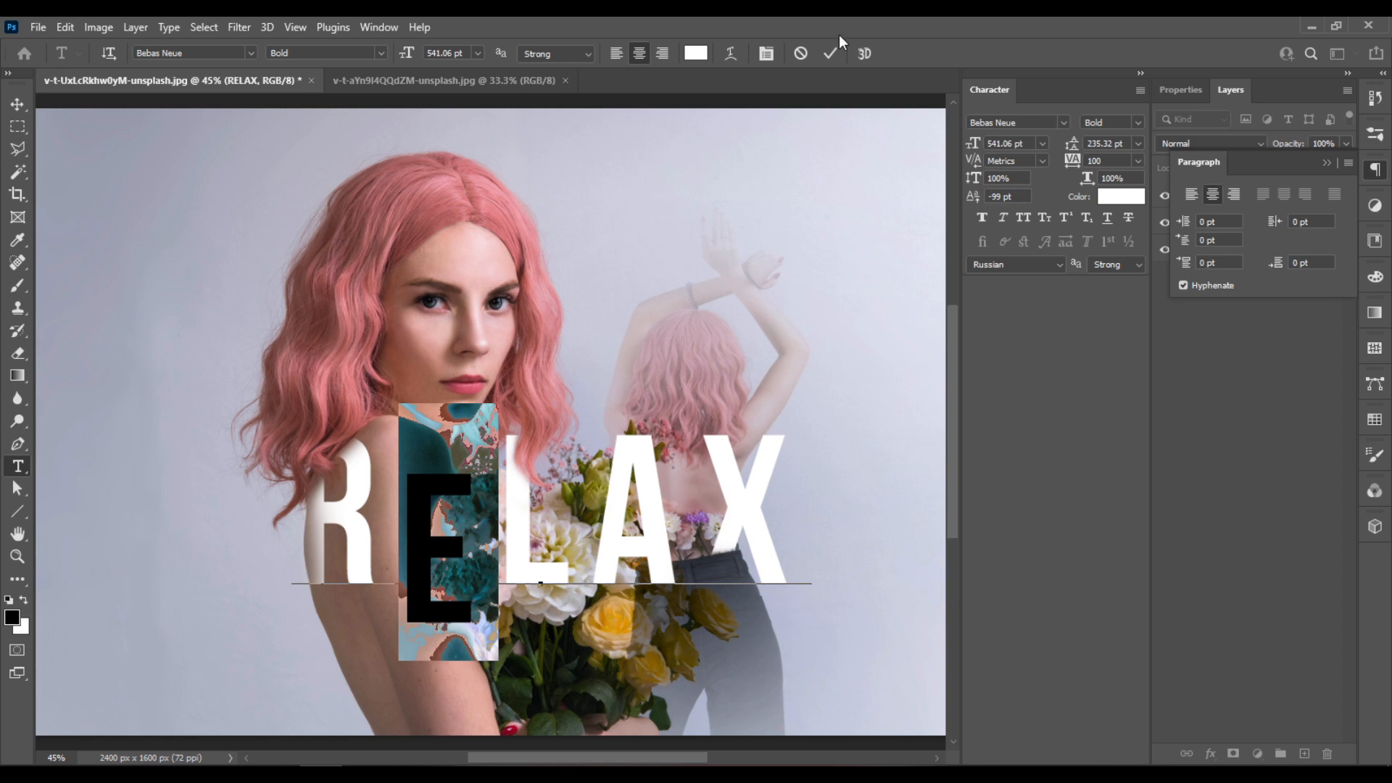
left_click(830, 53)
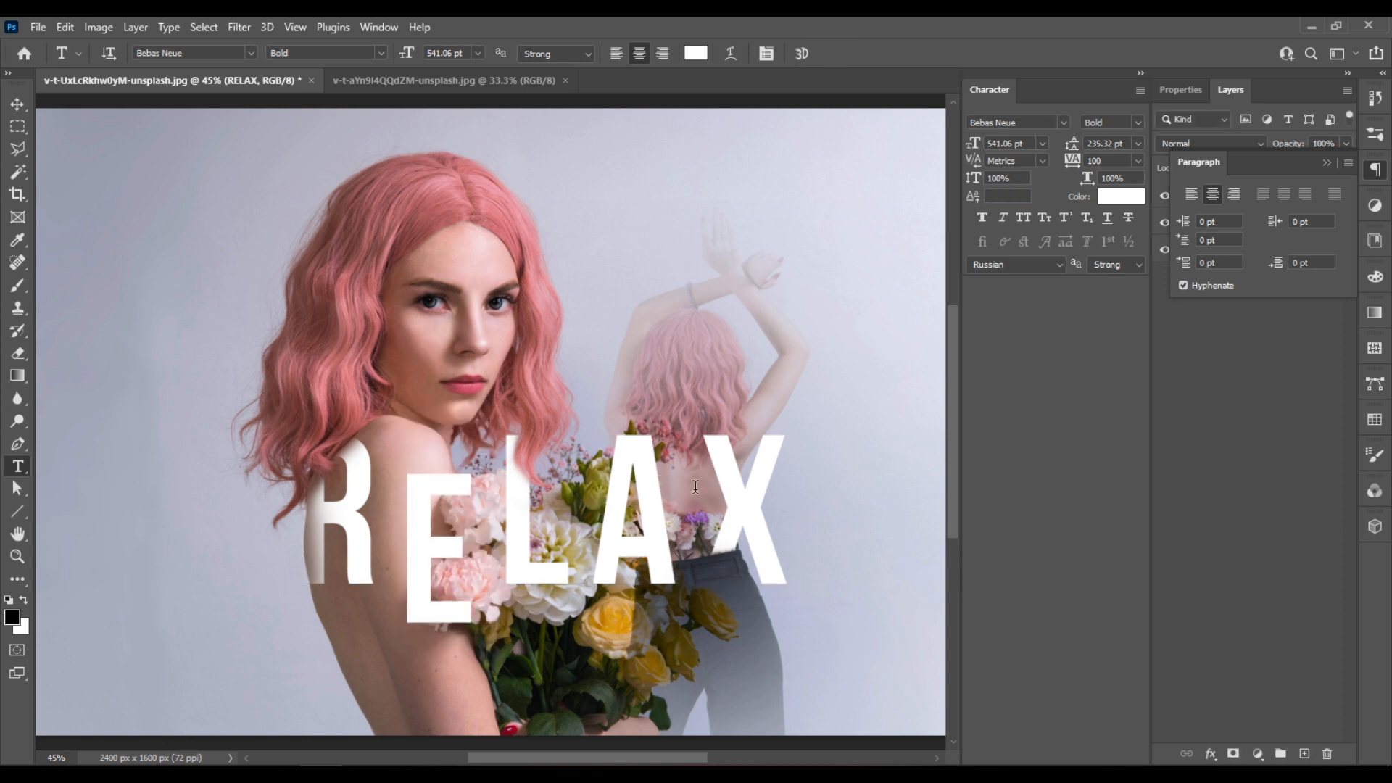
- Raise the letter A of the RELAX text, trying a 30 pt baseline shift and settling on 65 pt
left_click_drag(678, 568, 617, 557)
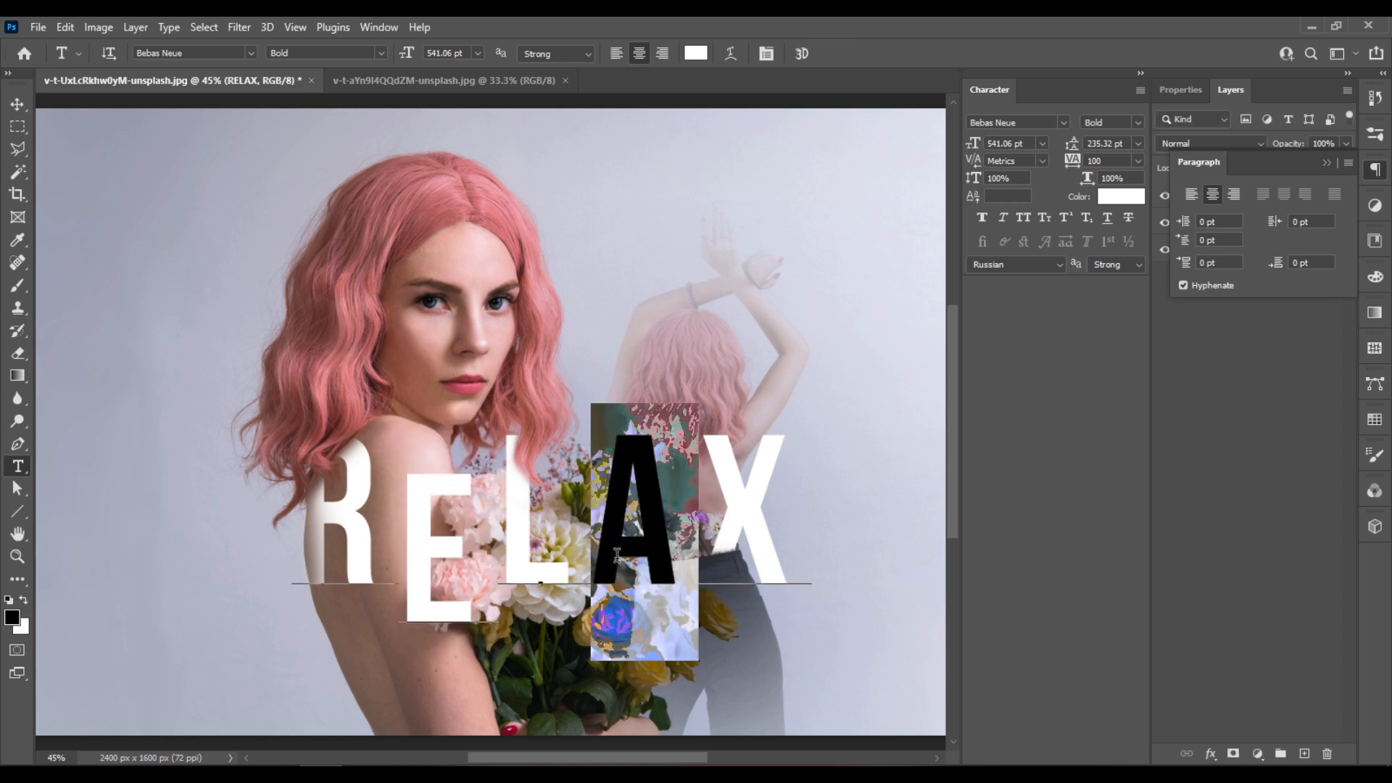
left_click(973, 198)
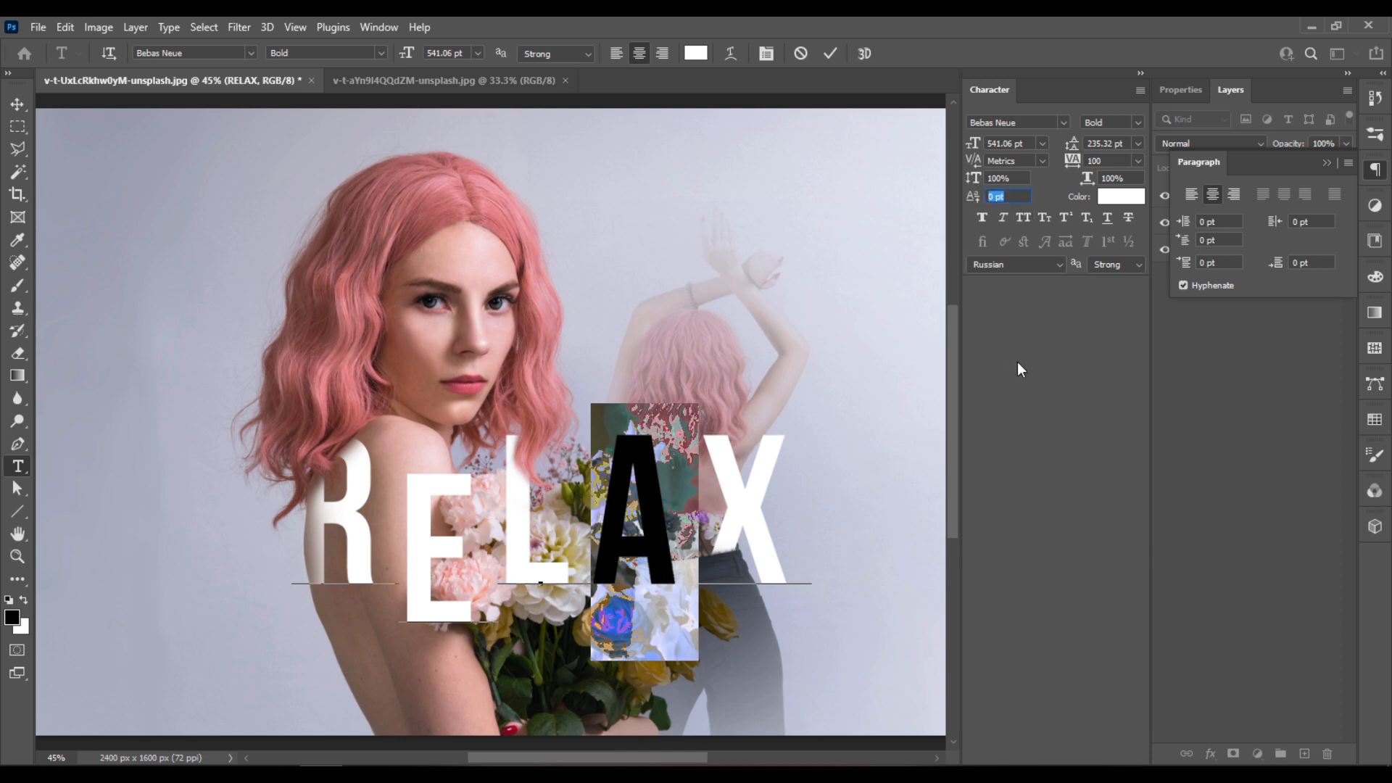
type("30")
left_click(1021, 180)
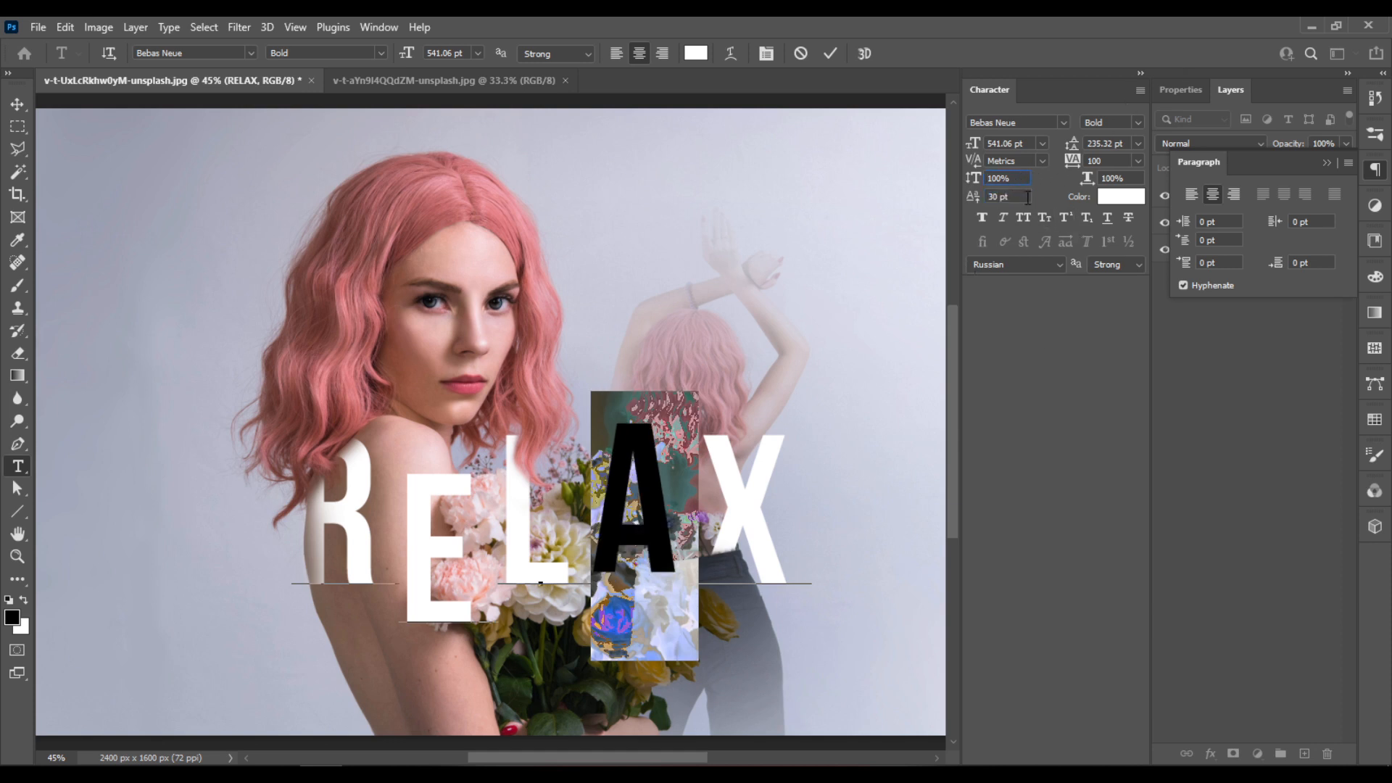
left_click(973, 196)
type("65")
left_click(1021, 178)
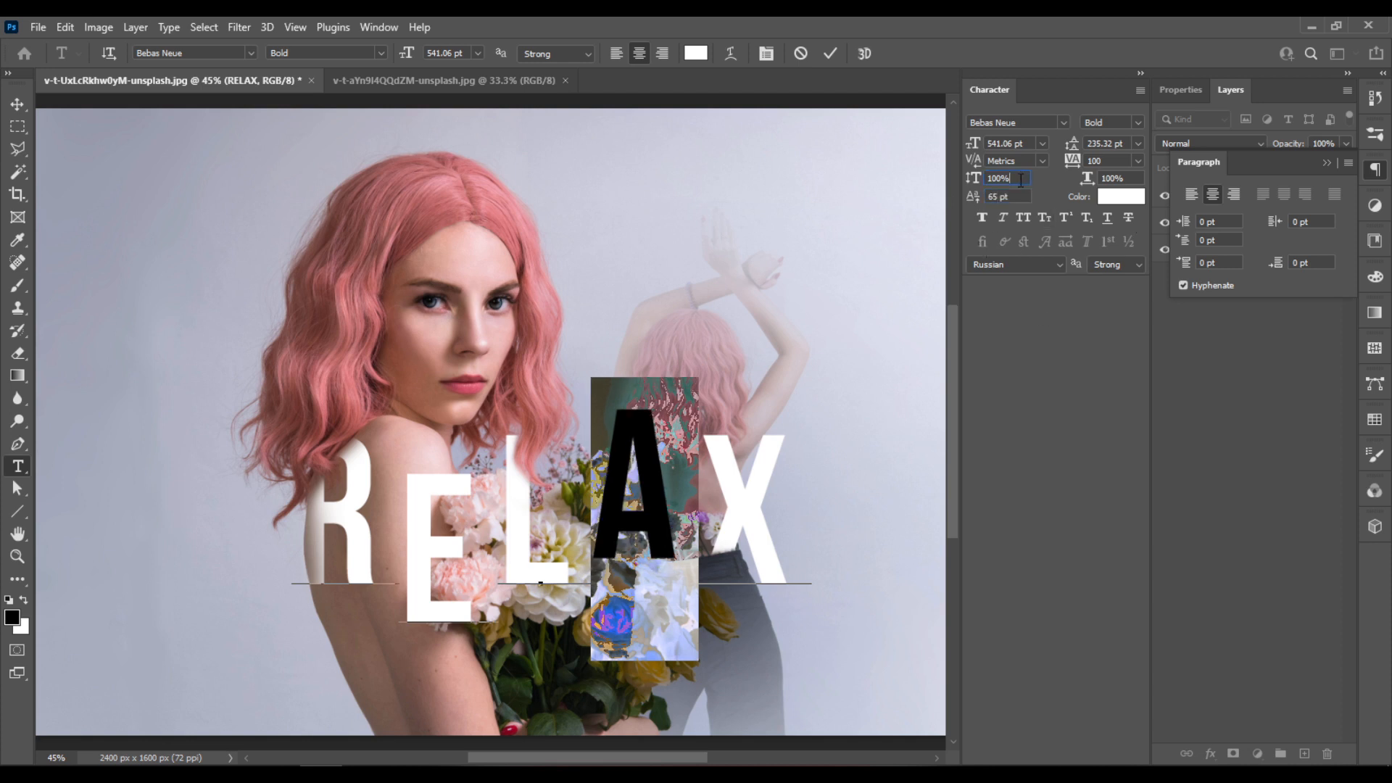
left_click(830, 53)
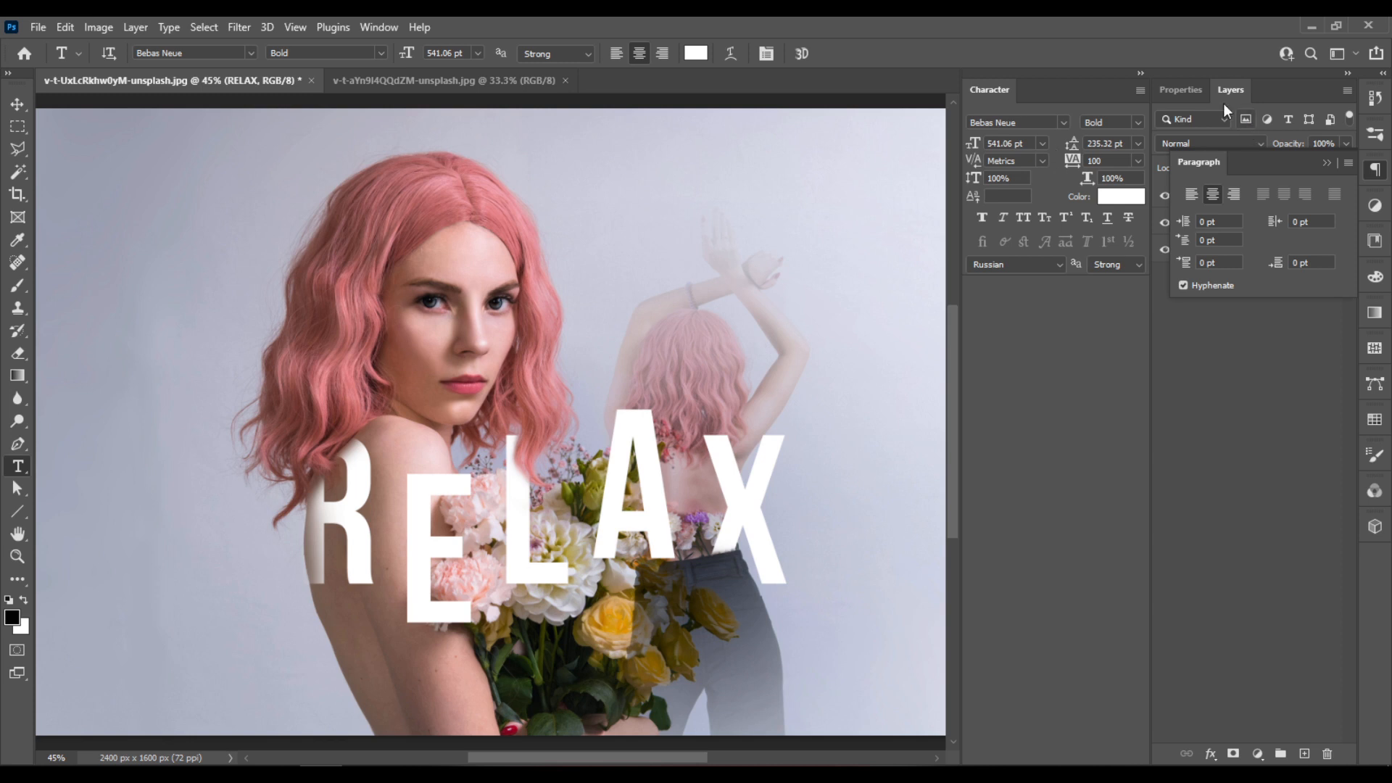
- Add a Hue/Saturation adjustment layer above the RELAX text and dock its properties below the character settings
left_click(1327, 164)
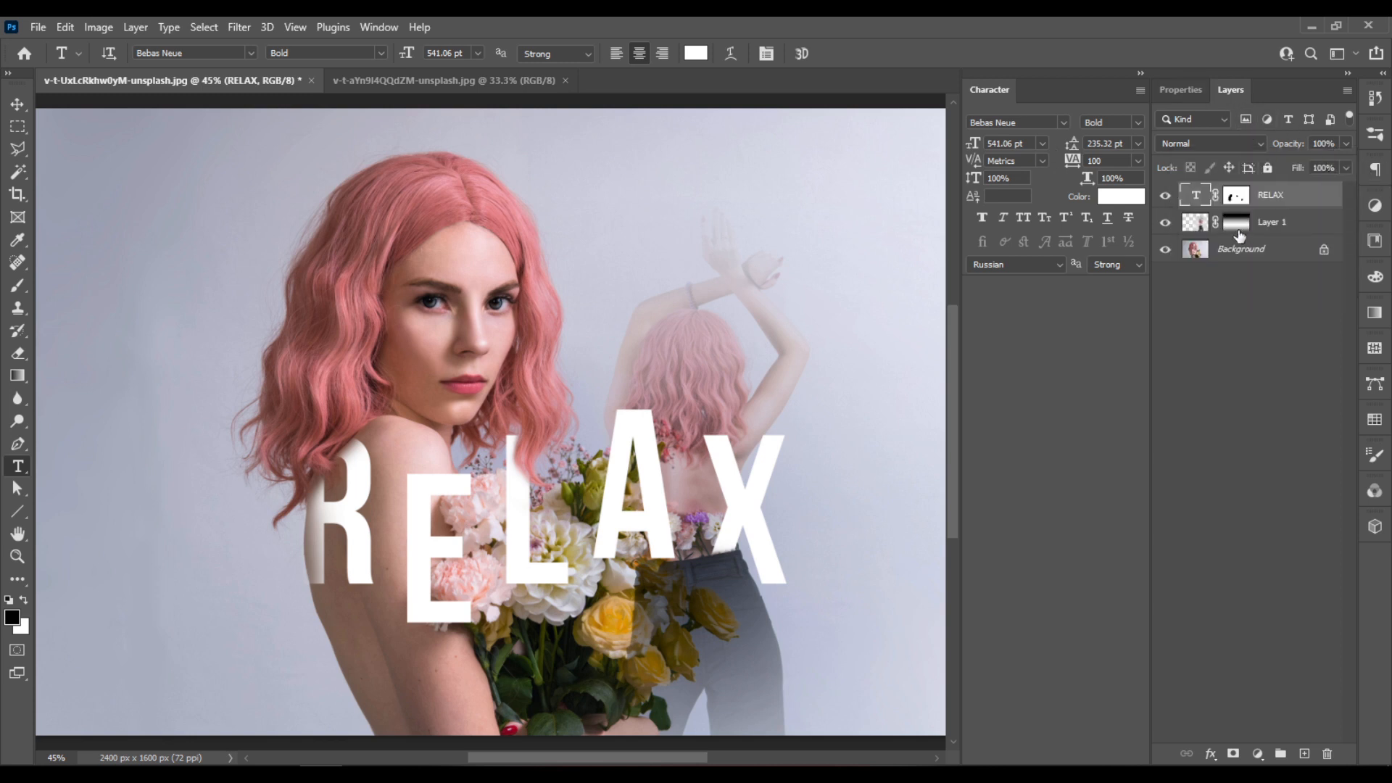
left_click(1258, 754)
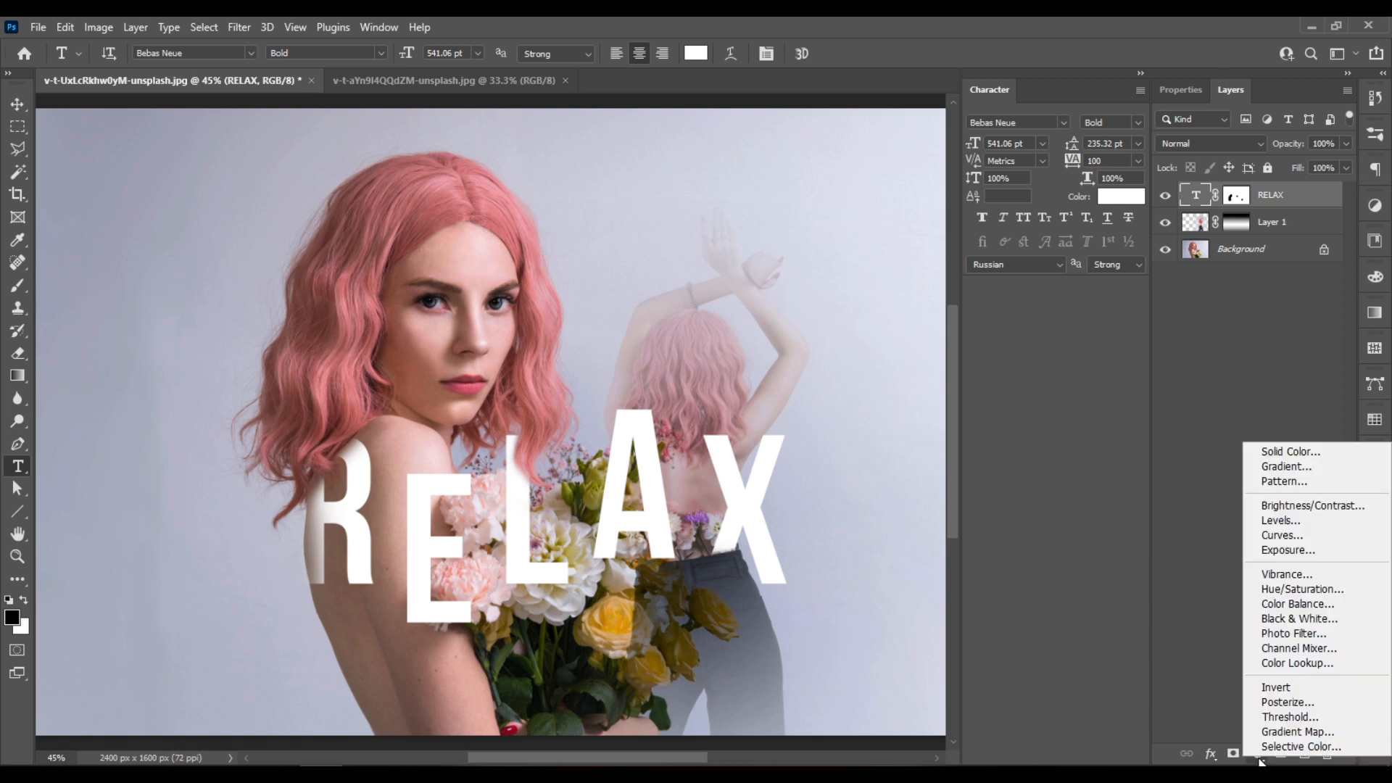
left_click(1338, 585)
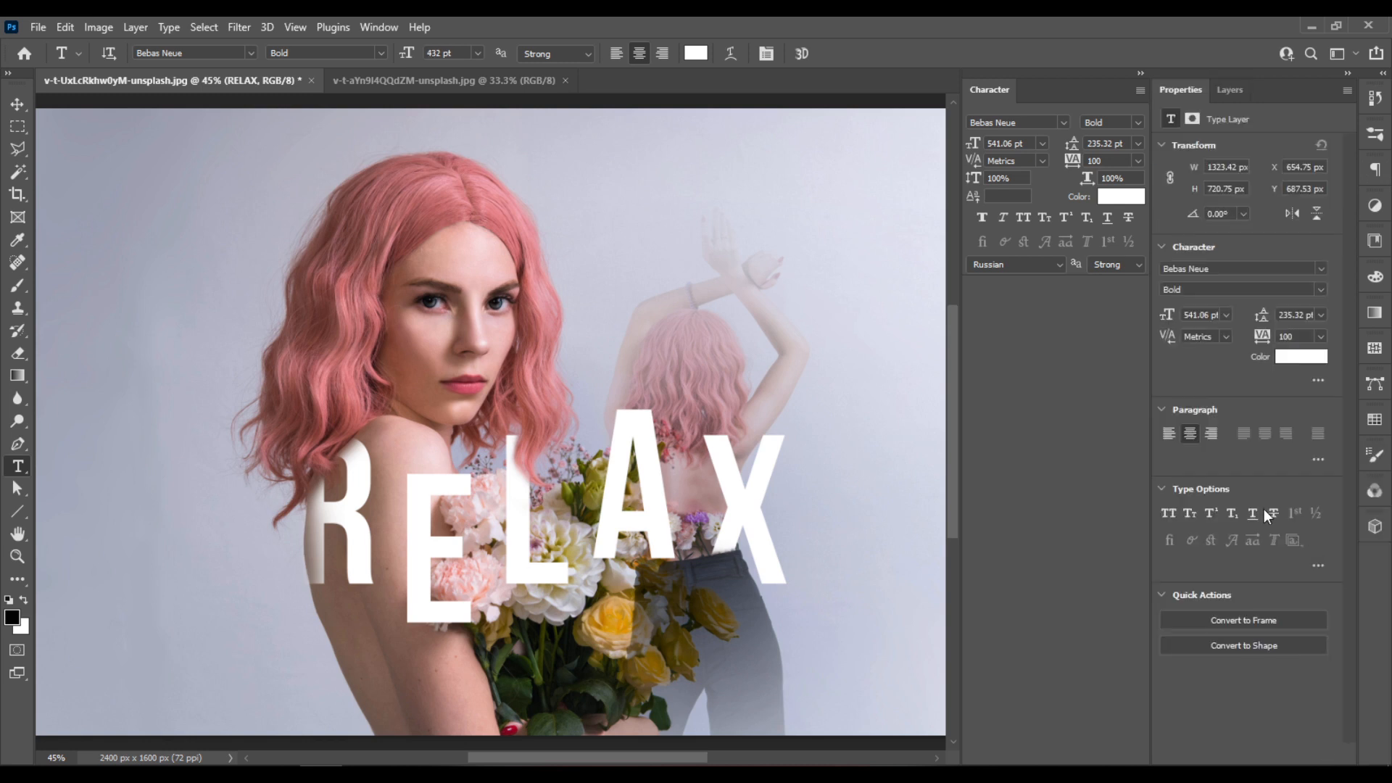
left_click_drag(1189, 93, 1019, 293)
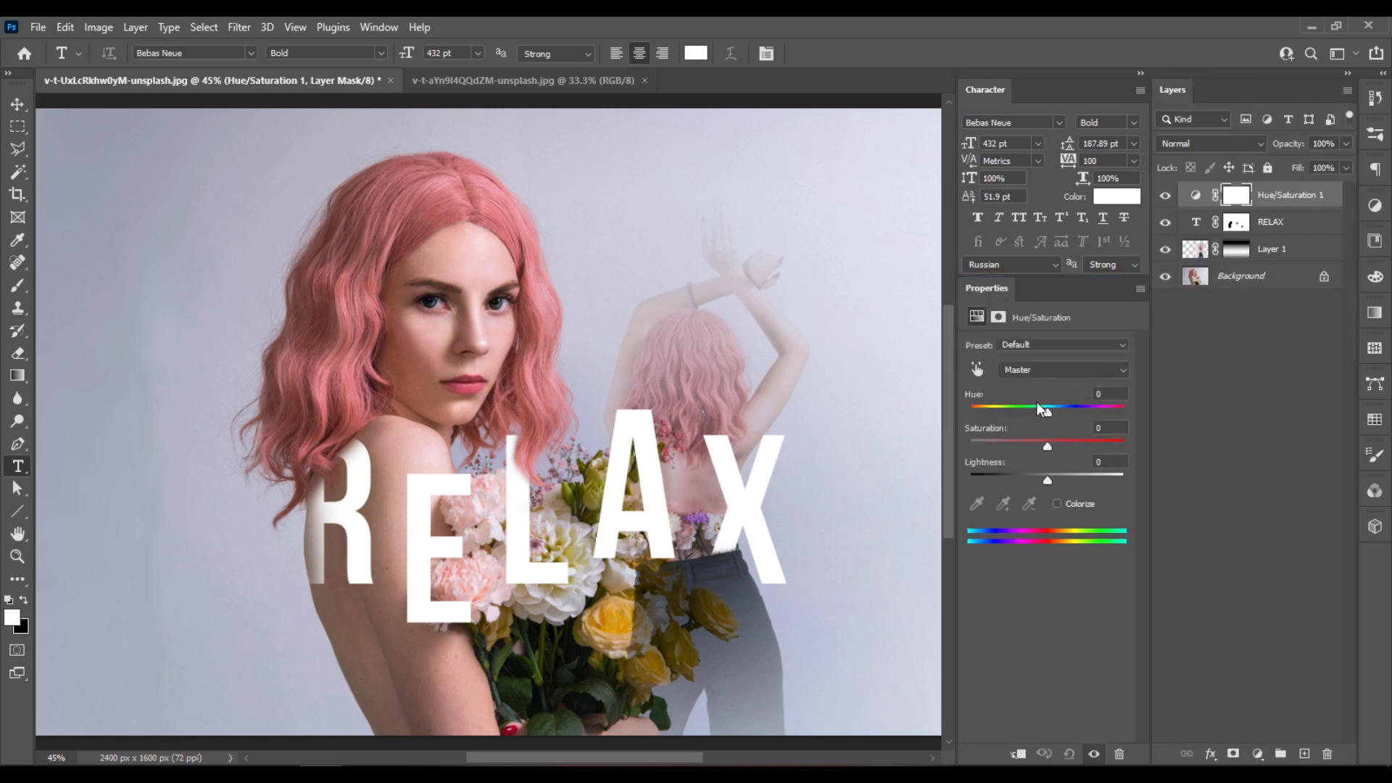
- Set the Hue/Saturation adjustment's saturation to +20 and check the composite
left_click_drag(1047, 445, 1078, 444)
scroll(686, 394, "down", 6)
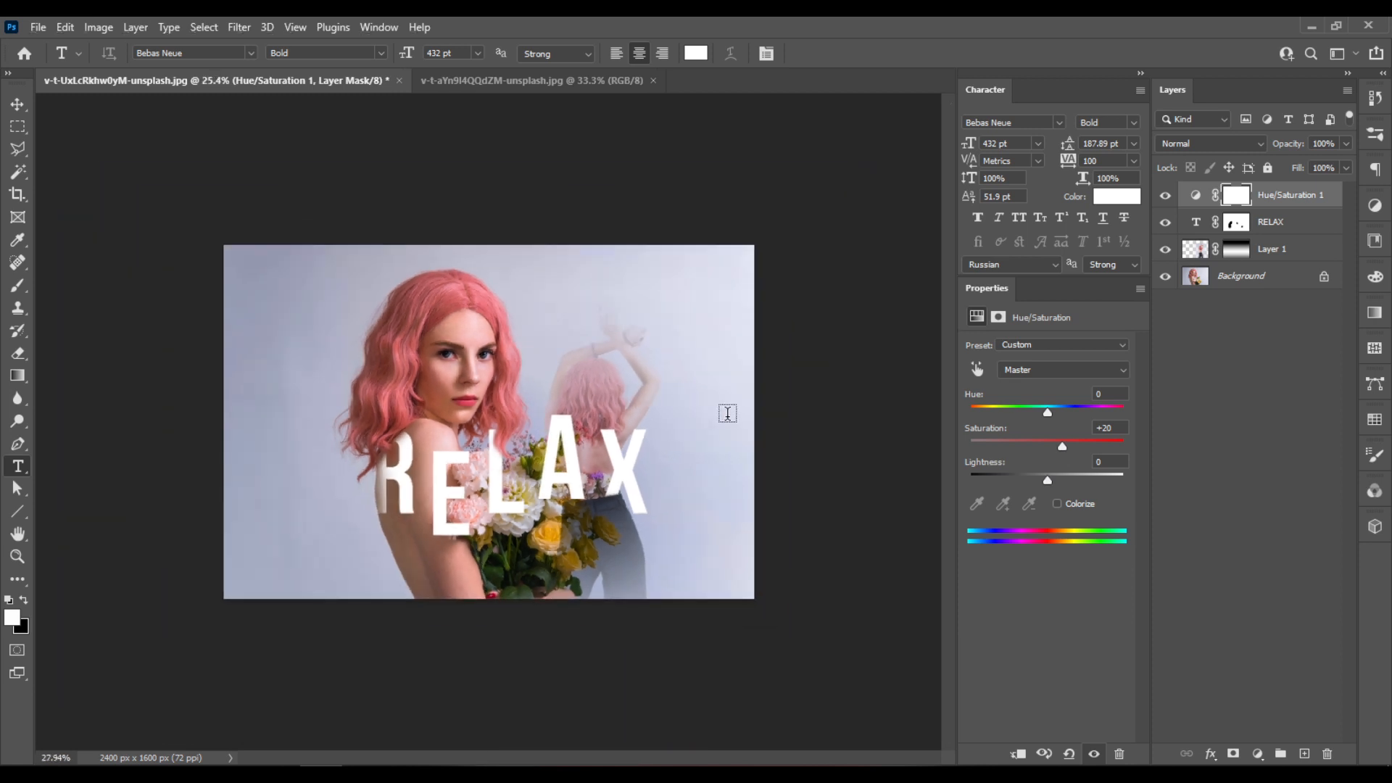
scroll(728, 414, "up", 5)
scroll(758, 459, "up", 3)
scroll(757, 460, "down", 3)
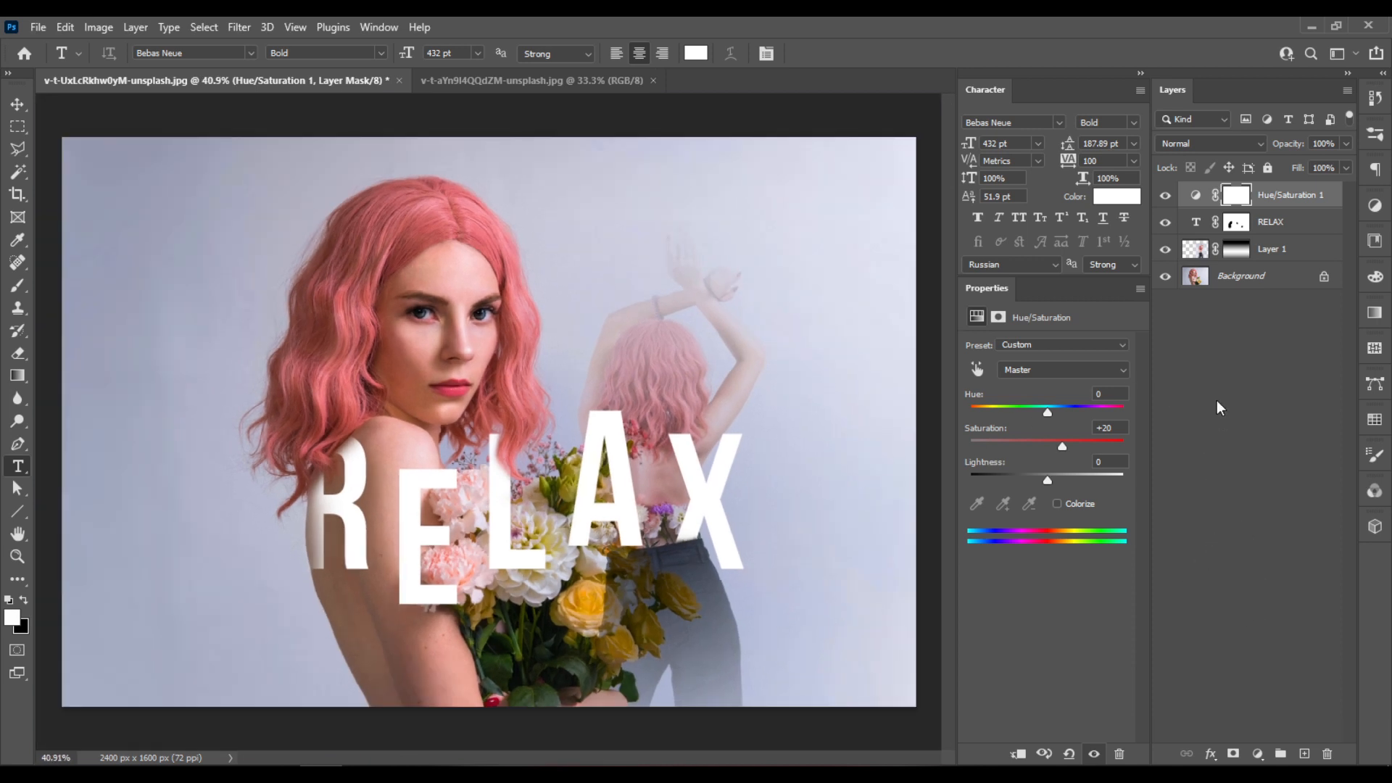
- Add a Levels adjustment layer above Layer 1 and clip it to that layer
left_click(1291, 251)
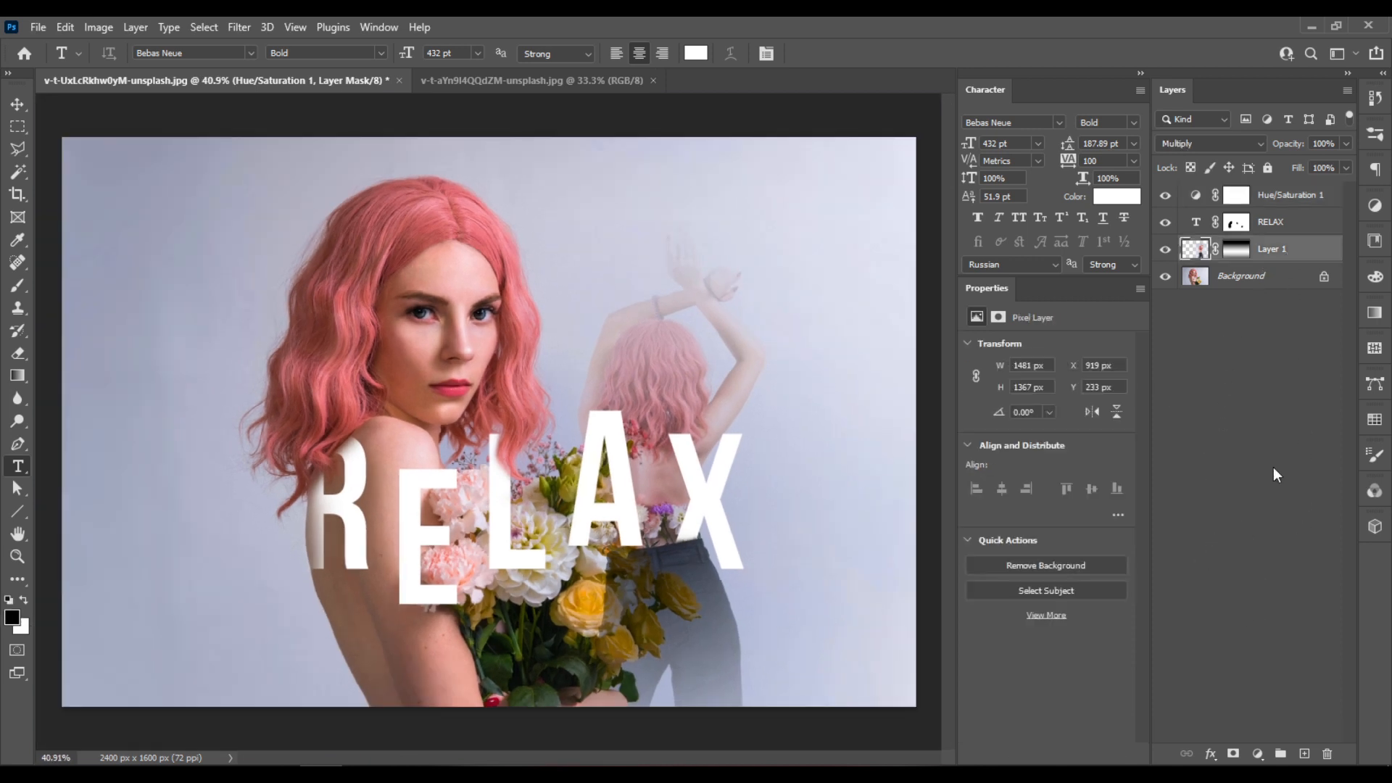
left_click(1258, 754)
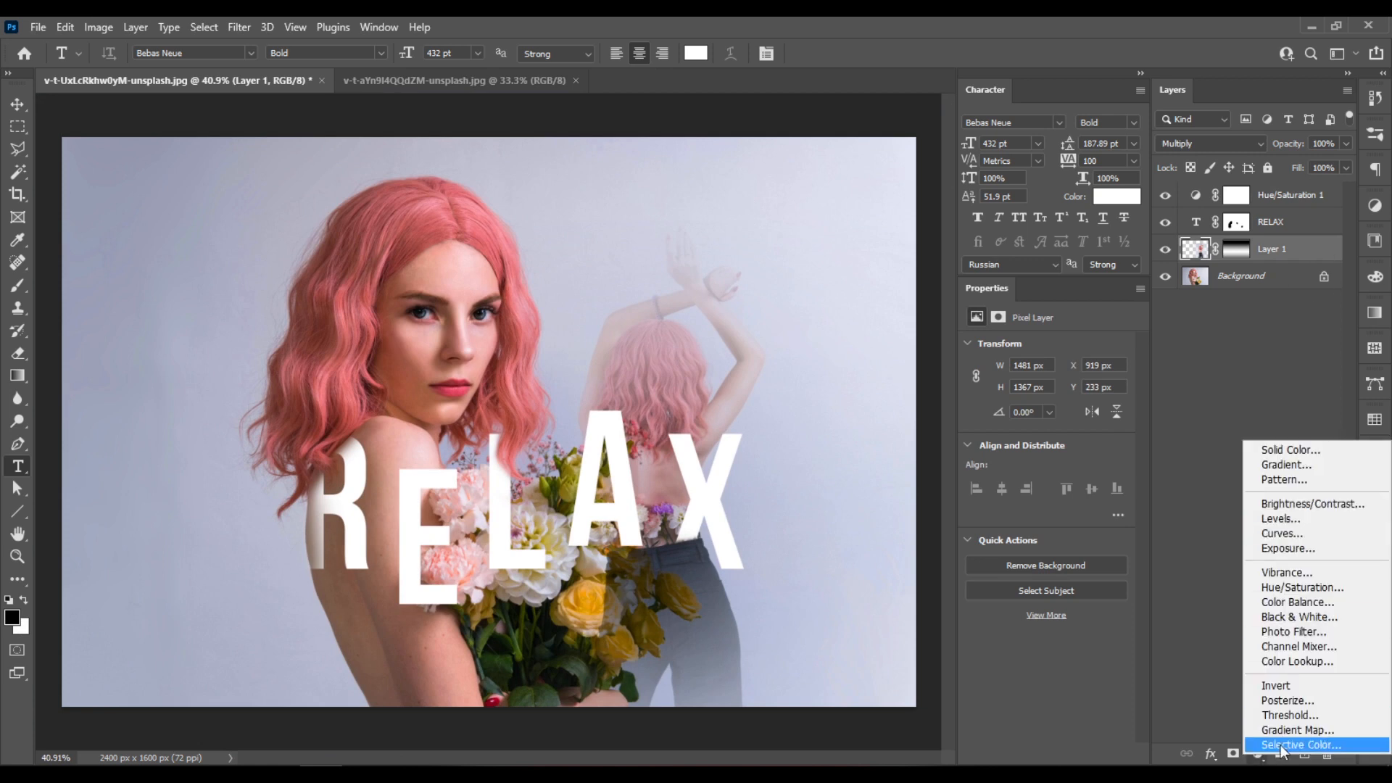
left_click(1334, 519)
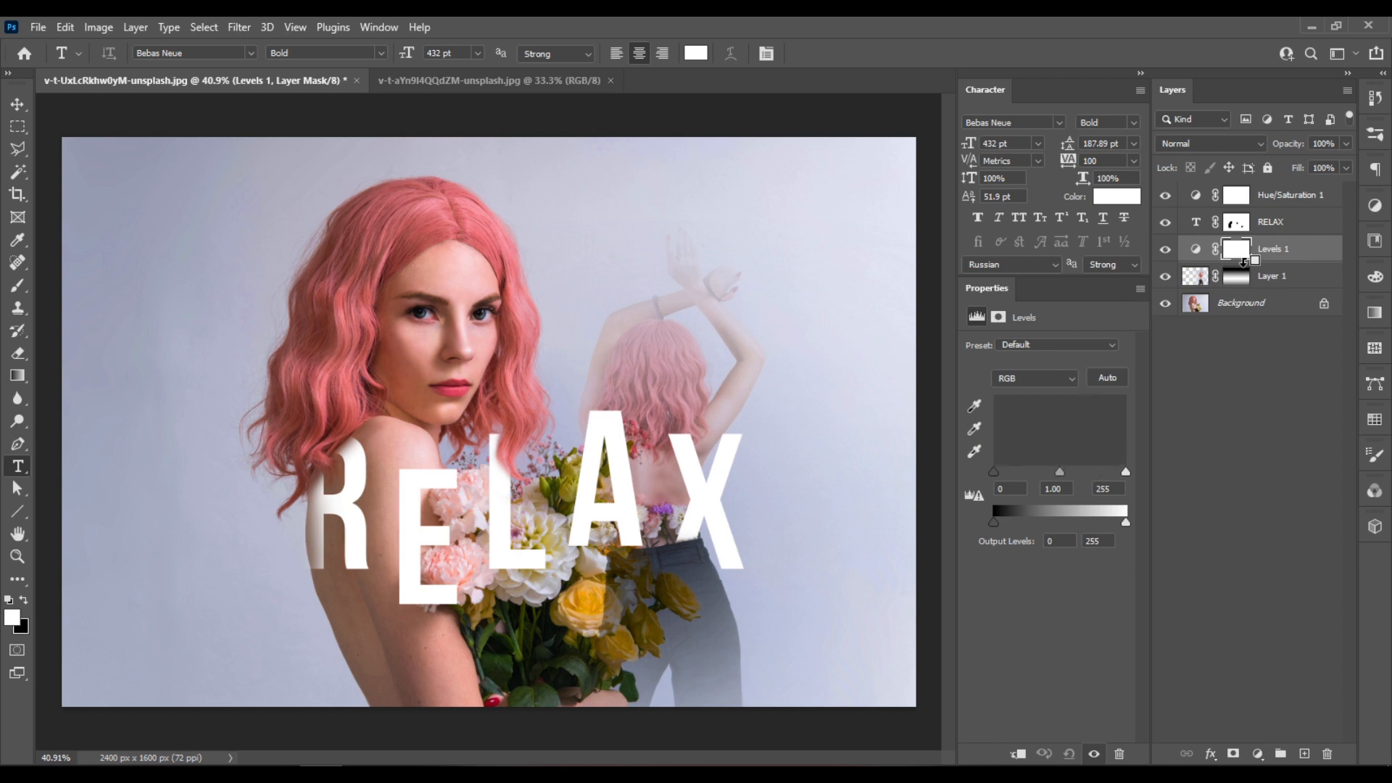
left_click(1245, 263, "alt")
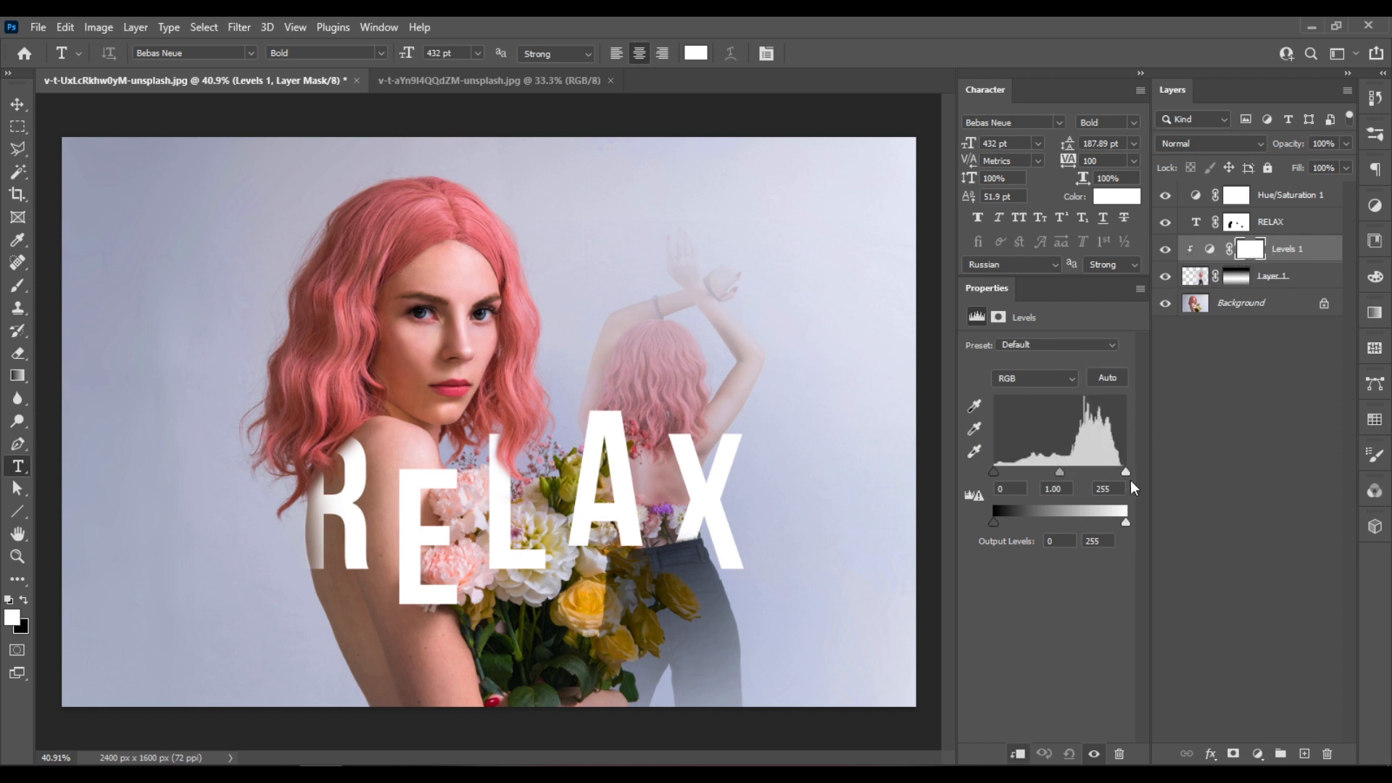
- Set the Levels inputs to 50 for shadows, 1.12 for midtones and 198 for highlights
left_click_drag(1118, 473, 1097, 480)
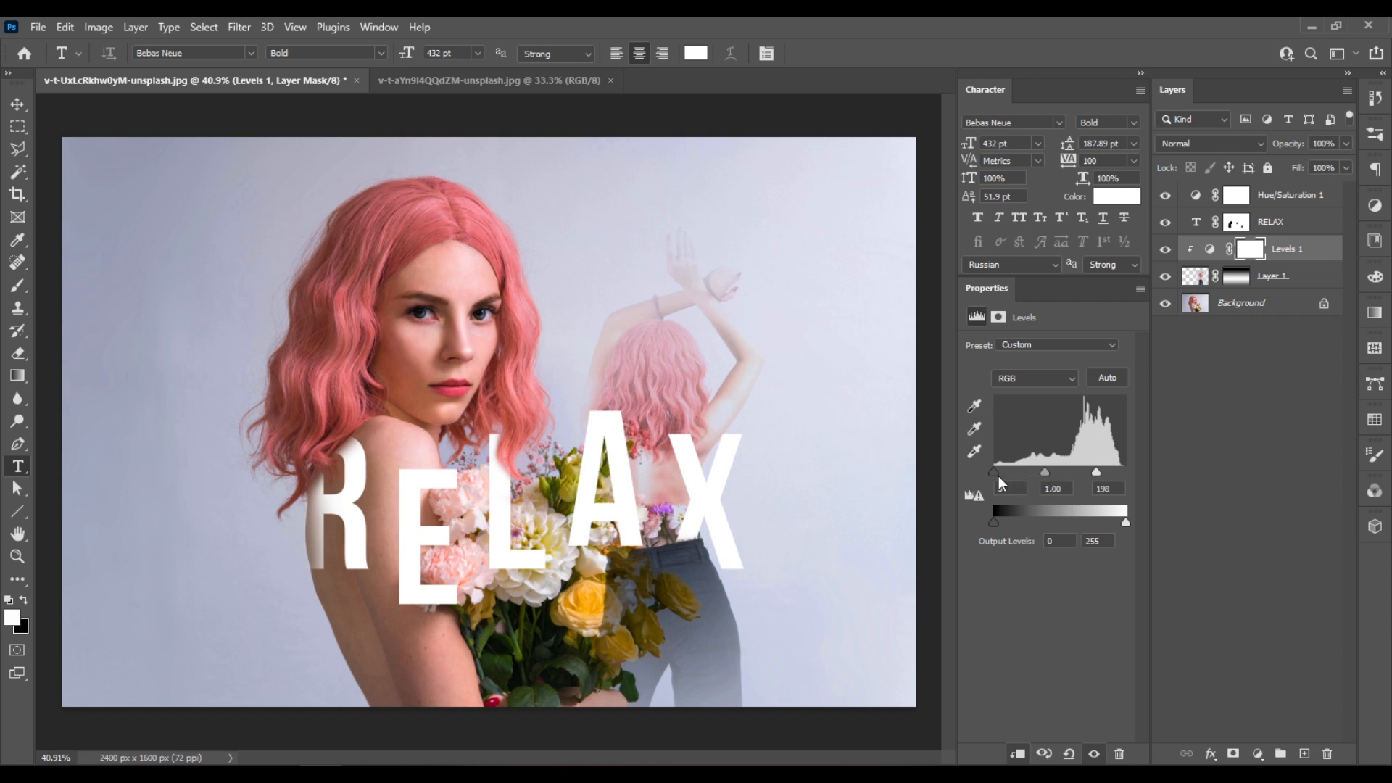
left_click_drag(995, 472, 1023, 476)
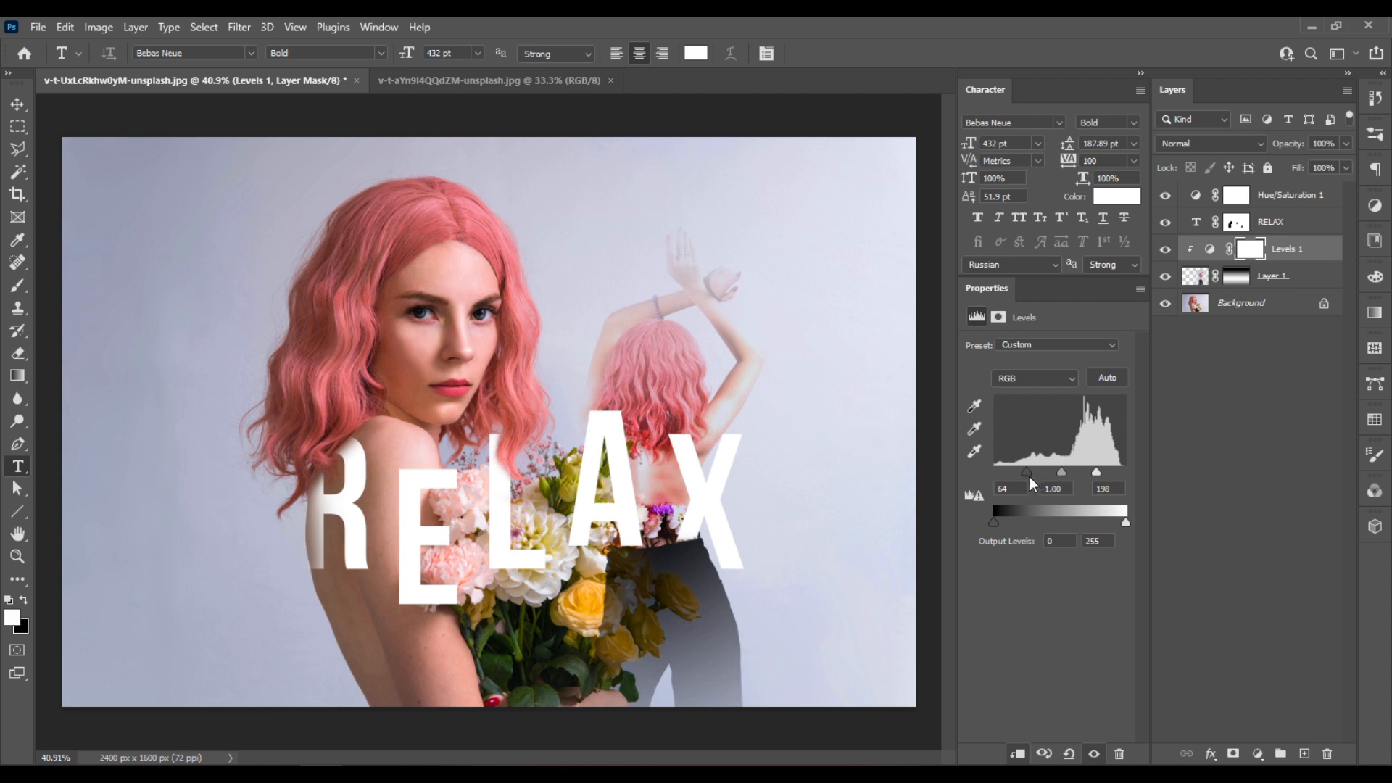
left_click_drag(1064, 472, 1054, 480)
left_click_drag(1023, 473, 1021, 481)
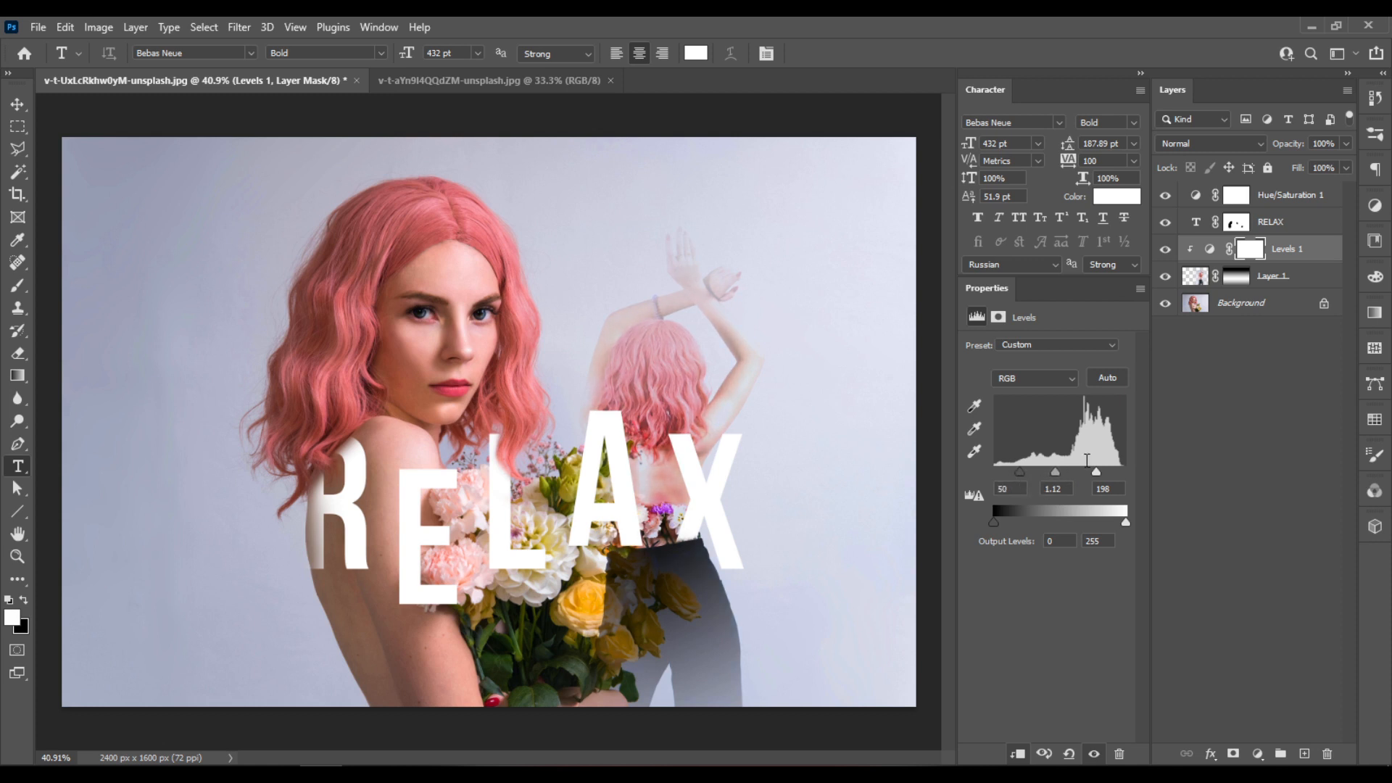
- Set the Levels layer's opacity to 50% and compare the image with the adjustment hidden and shown
left_click_drag(1337, 142, 1287, 142)
type("50")
key("Return")
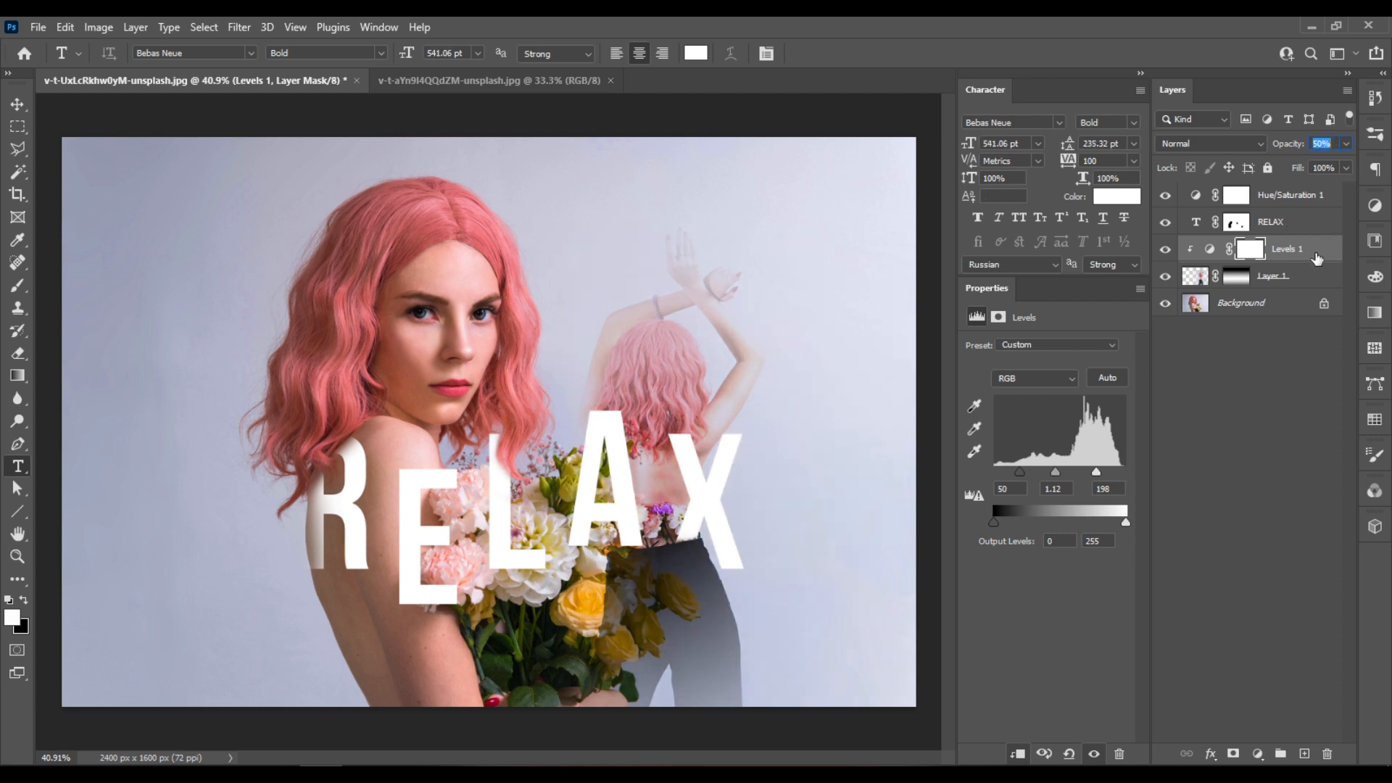
left_click(1314, 233)
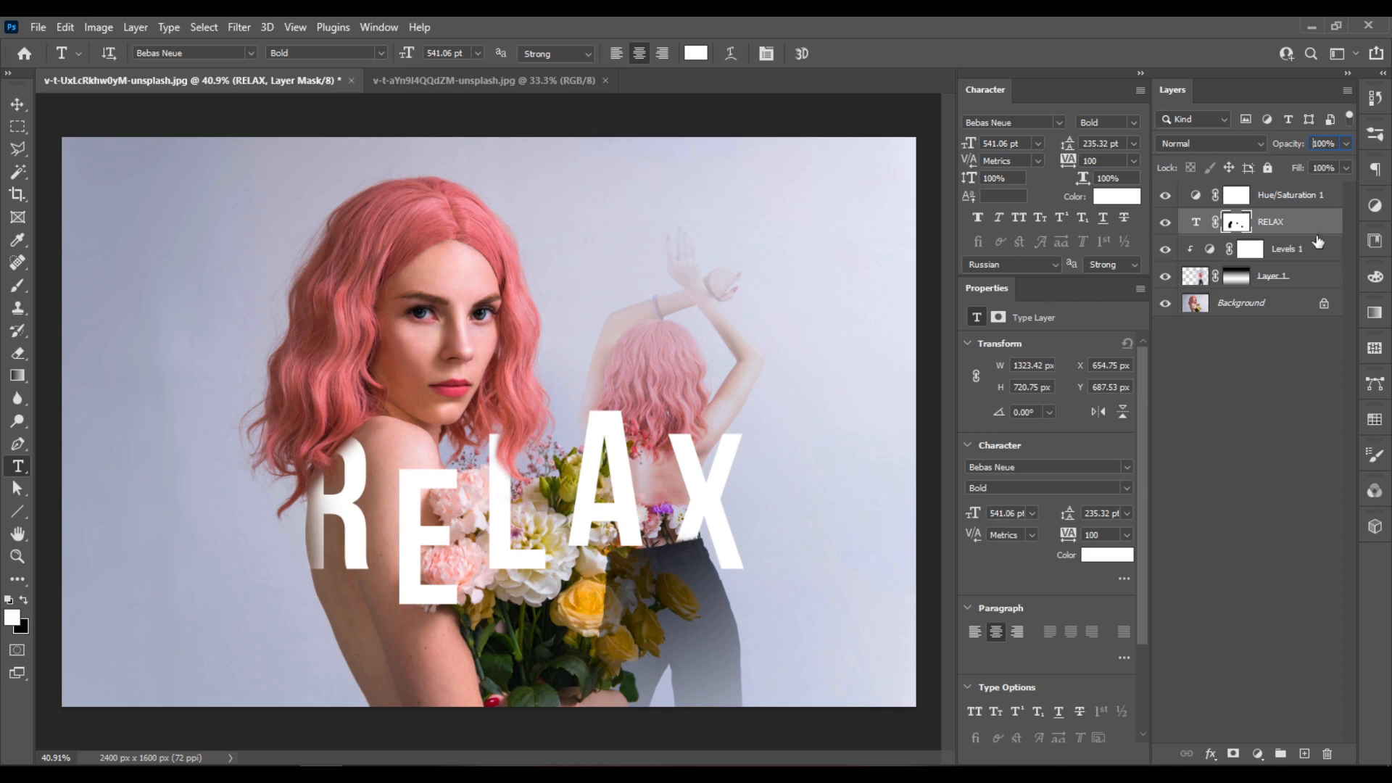
left_click(1314, 251)
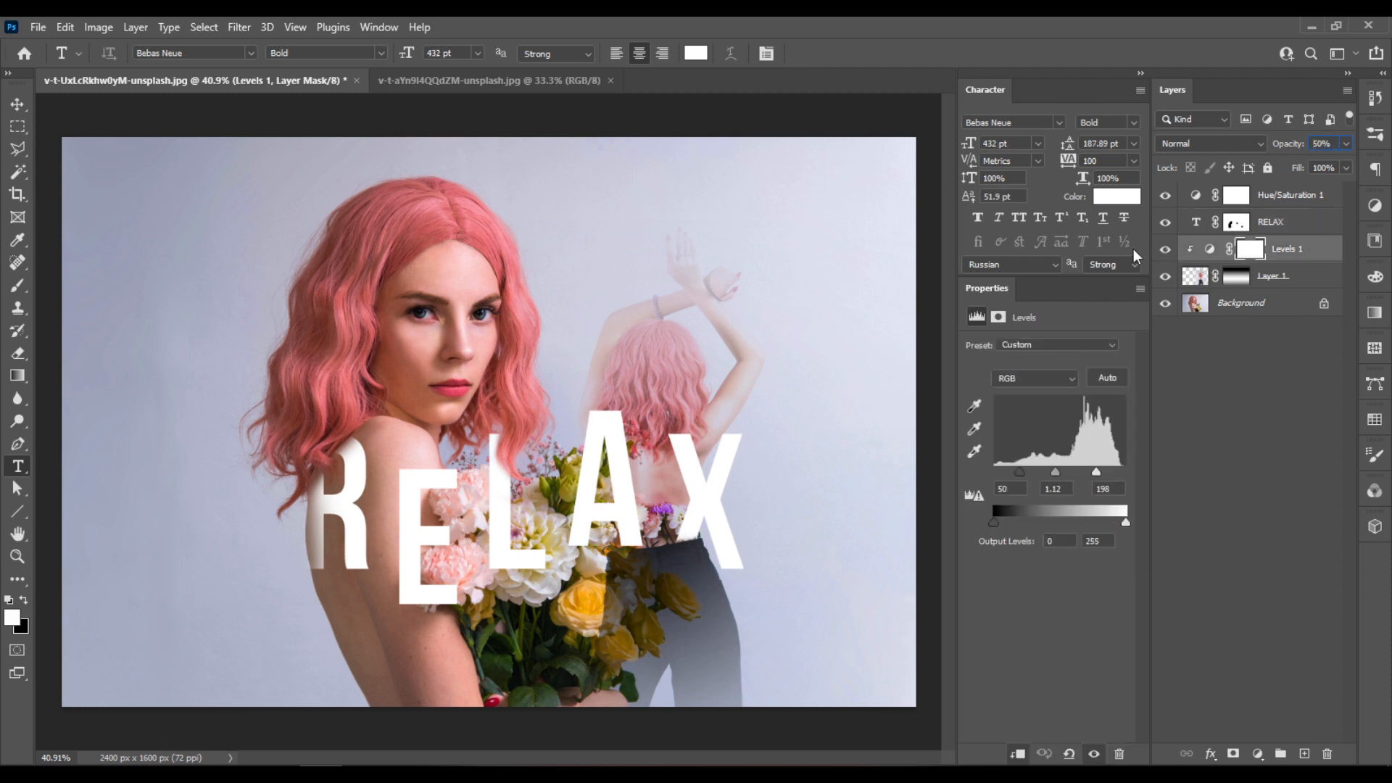
left_click(1165, 250)
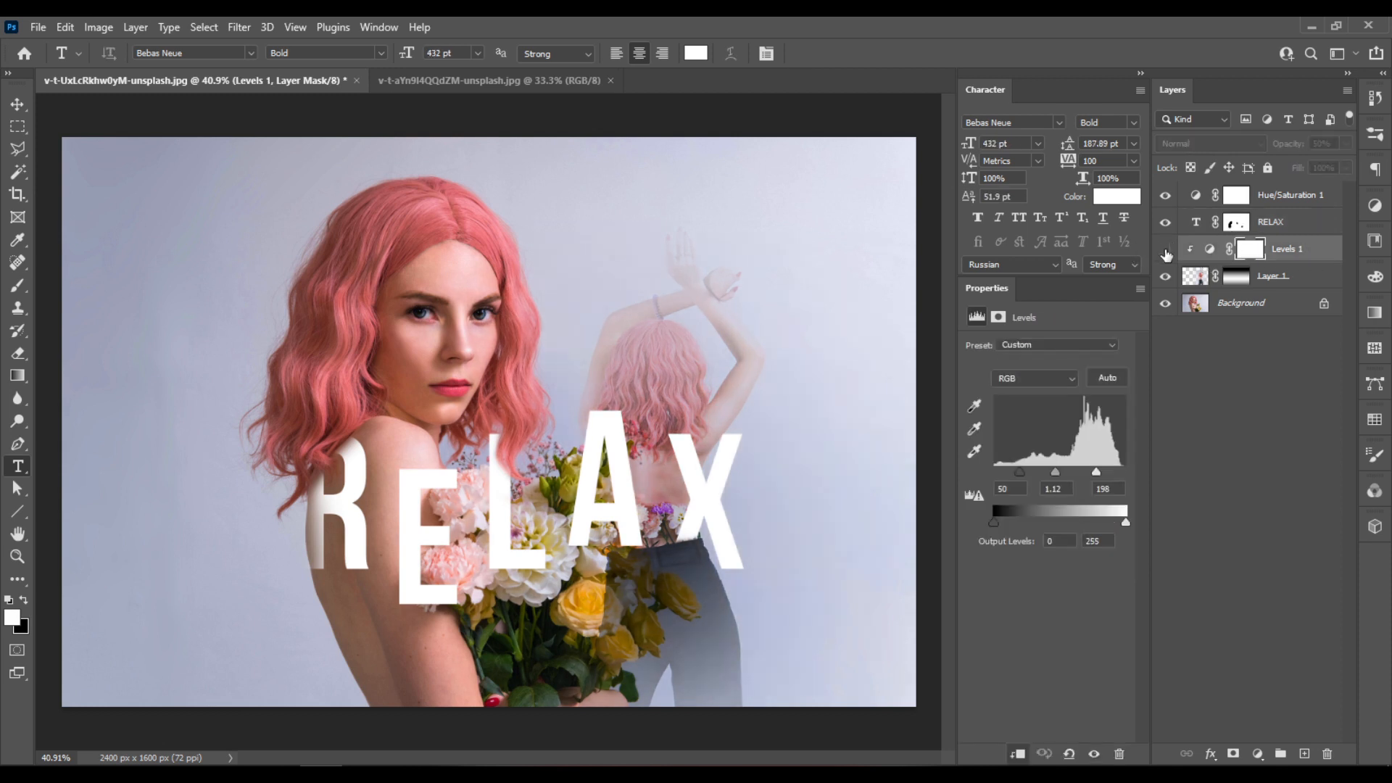
left_click(1166, 250)
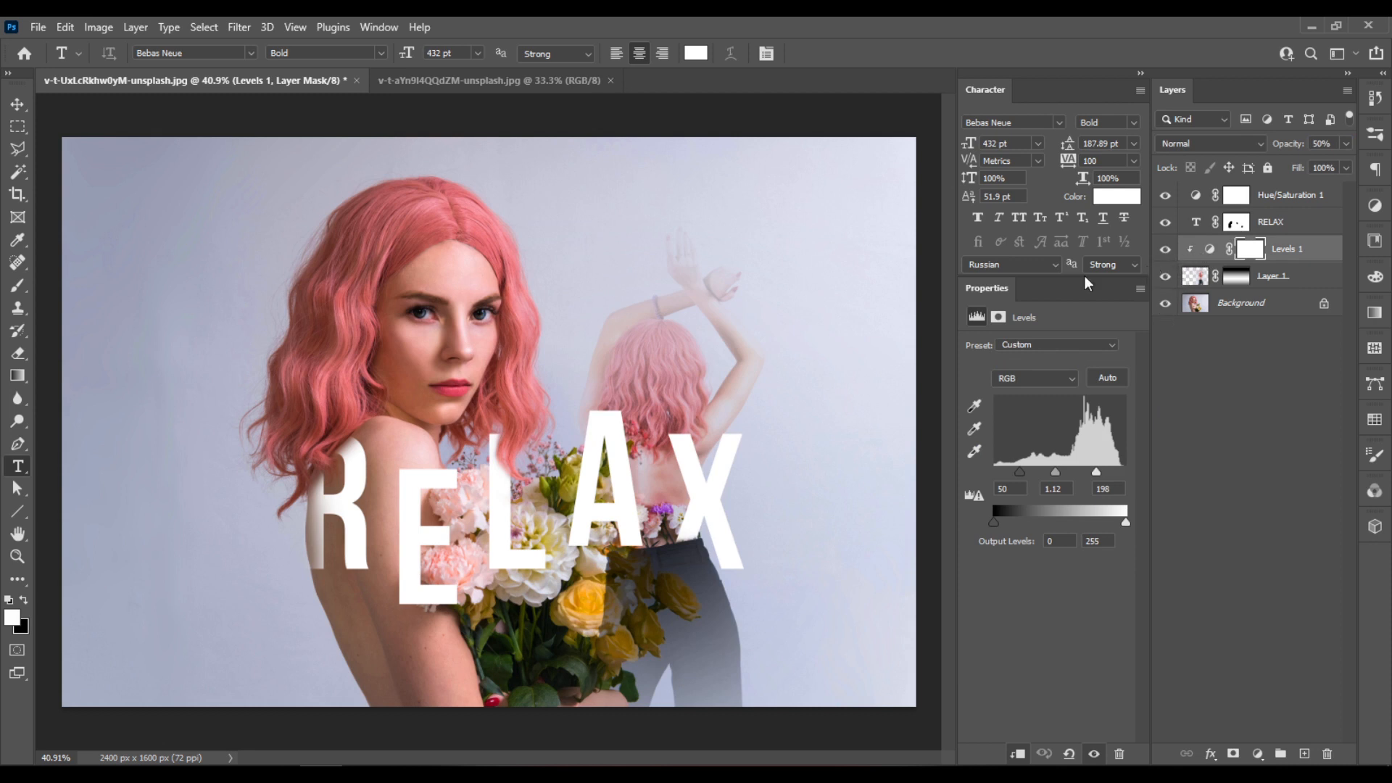
- Paint white on the RELAX layer mask to restore the X's lower leg above the jeans waistband
scroll(693, 531, "up", 5)
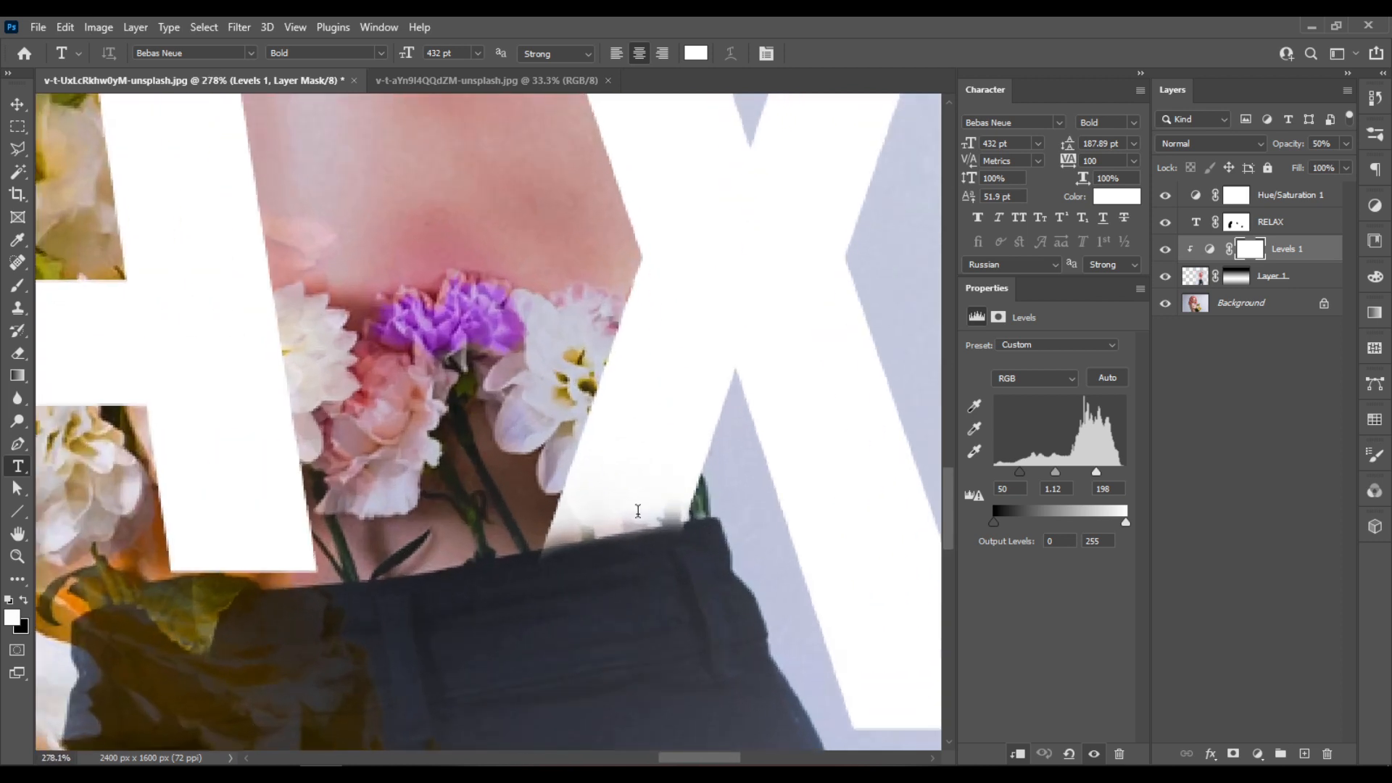
scroll(694, 532, "up", 2)
left_click(1235, 223)
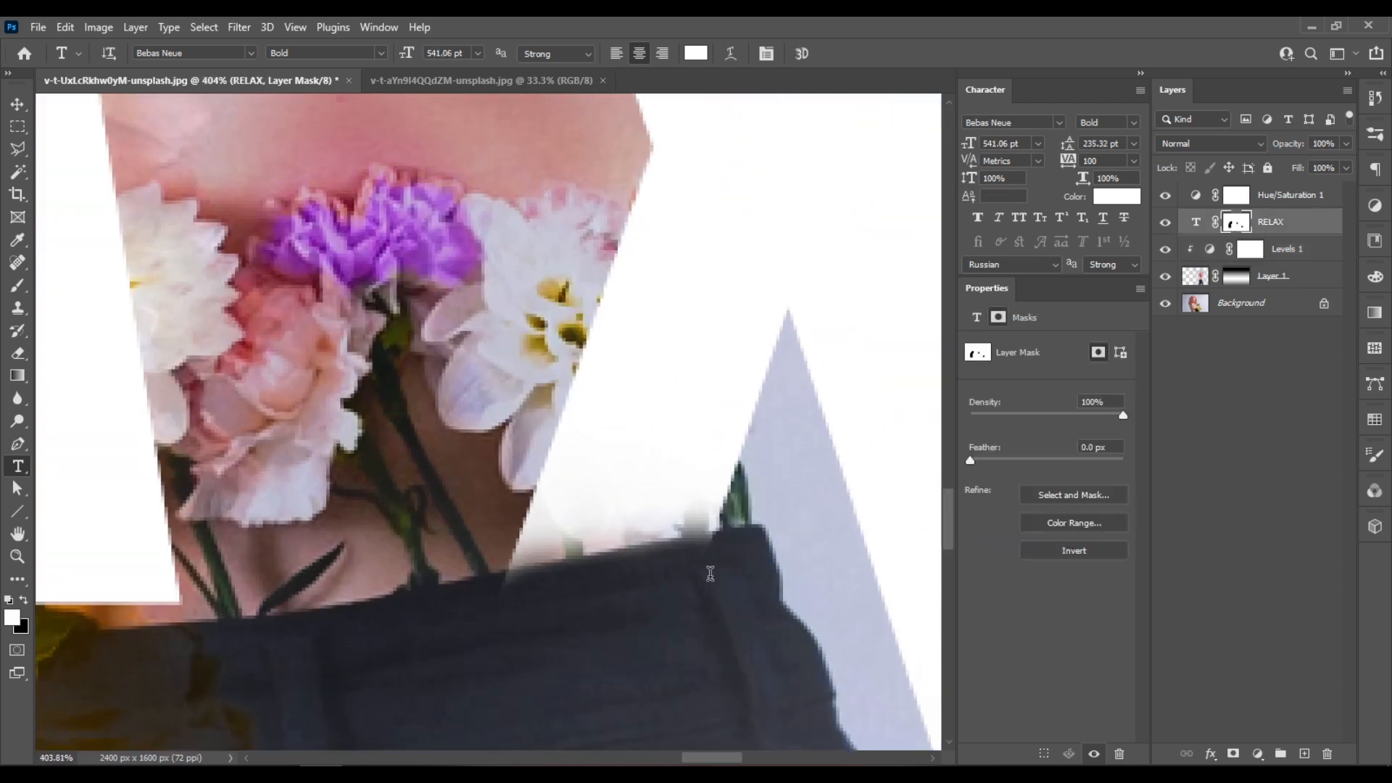
key("b")
mouse_move(596, 498)
left_mouse_down()
mouse_move(498, 517)
mouse_move(549, 542)
mouse_move(708, 507)
mouse_move(700, 541)
left_mouse_up()
key("t")
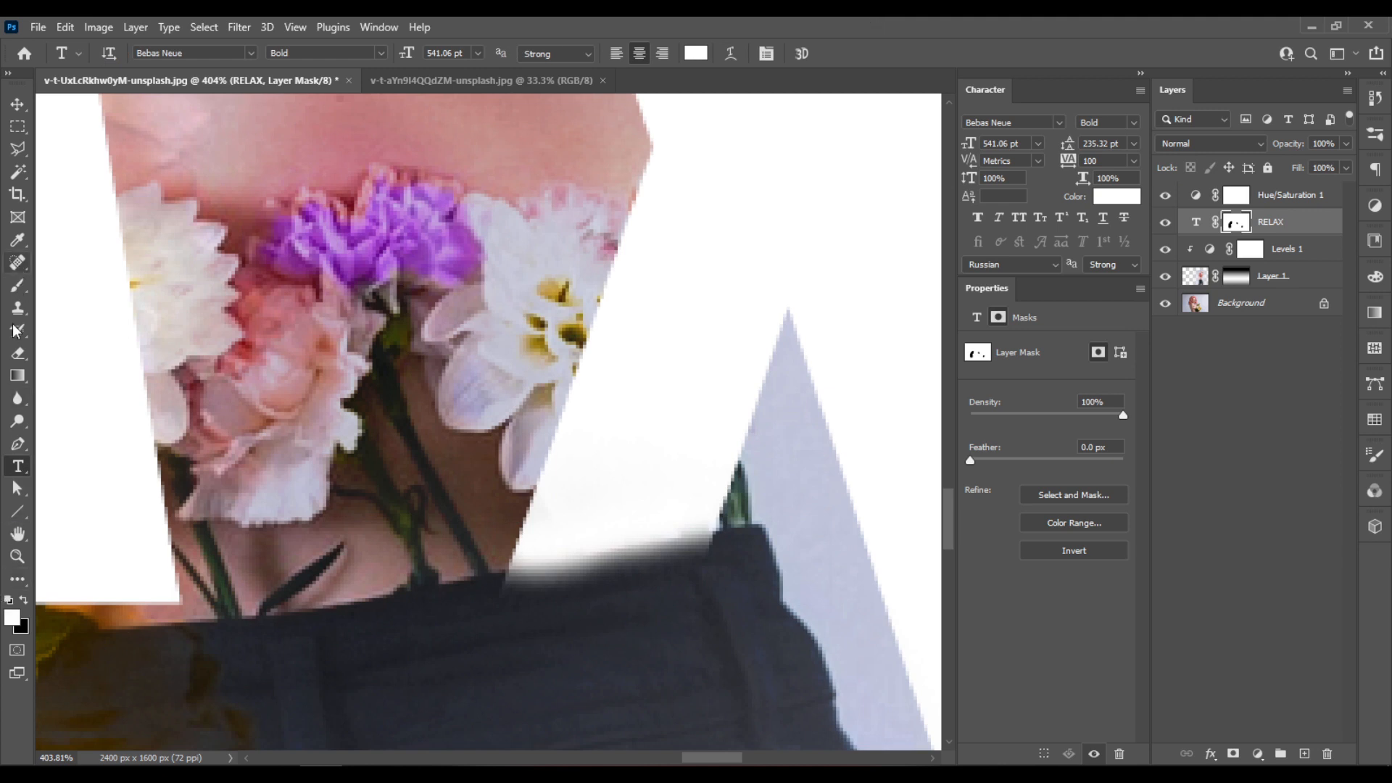
- Brush white on the RELAX mask along the waistband to extend the X's leg to the jeans edge
left_click(18, 287)
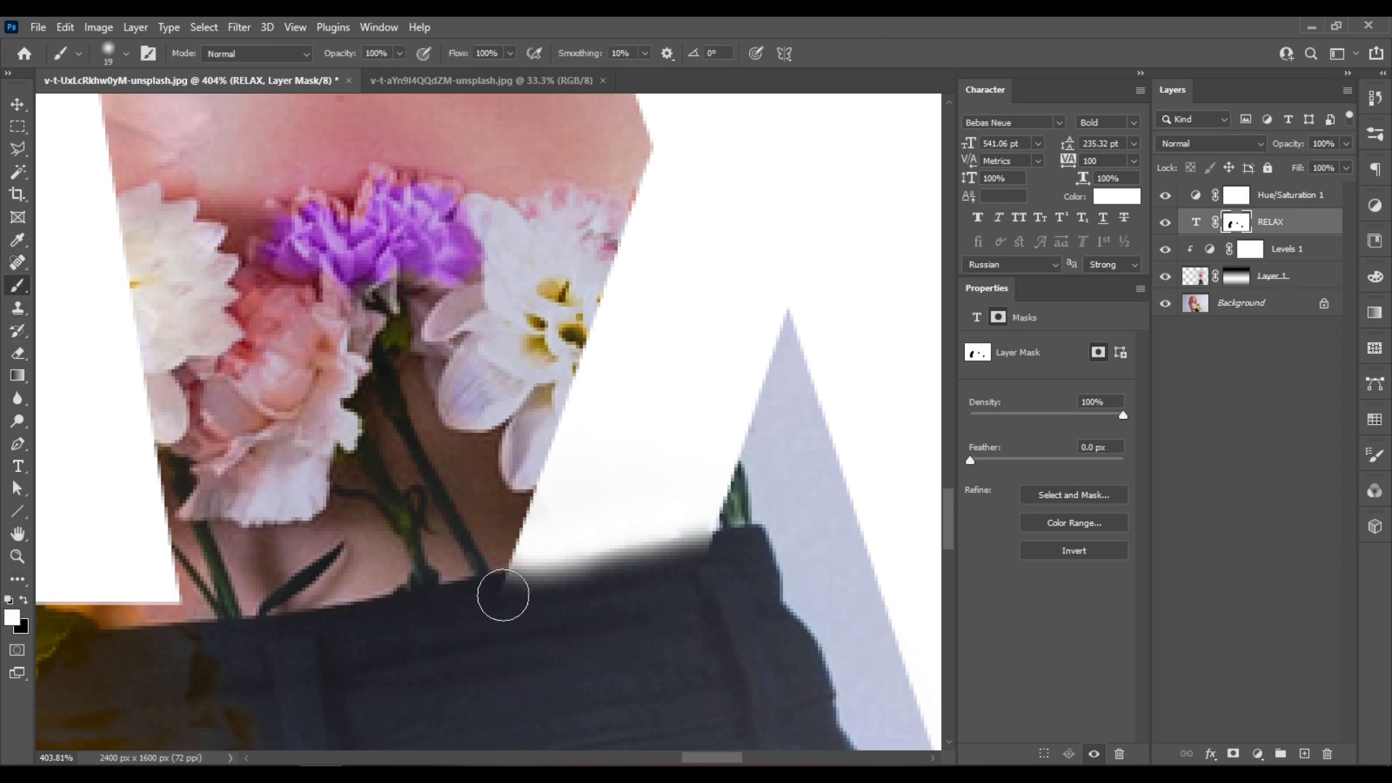
mouse_move(507, 591)
left_mouse_down()
mouse_move(483, 619)
mouse_move(567, 608)
mouse_move(451, 612)
mouse_move(733, 553)
mouse_move(715, 481)
mouse_move(702, 505)
mouse_move(639, 510)
left_mouse_up()
key("x")
key("x")
right_click(638, 511)
left_click_drag(773, 536, 788, 534)
key("Return")
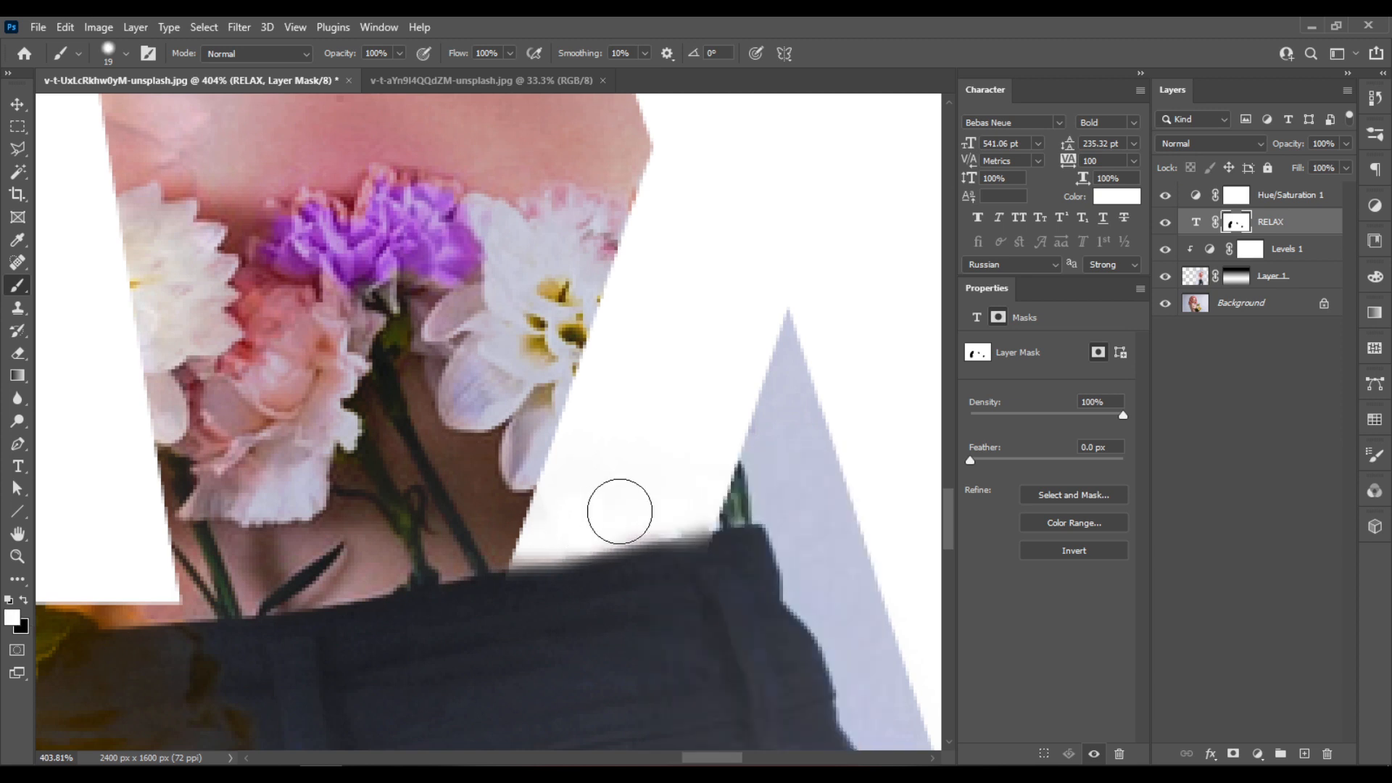
- Paint black on the RELAX mask along the waistband to hide the X's overlap on the jeans
key("x")
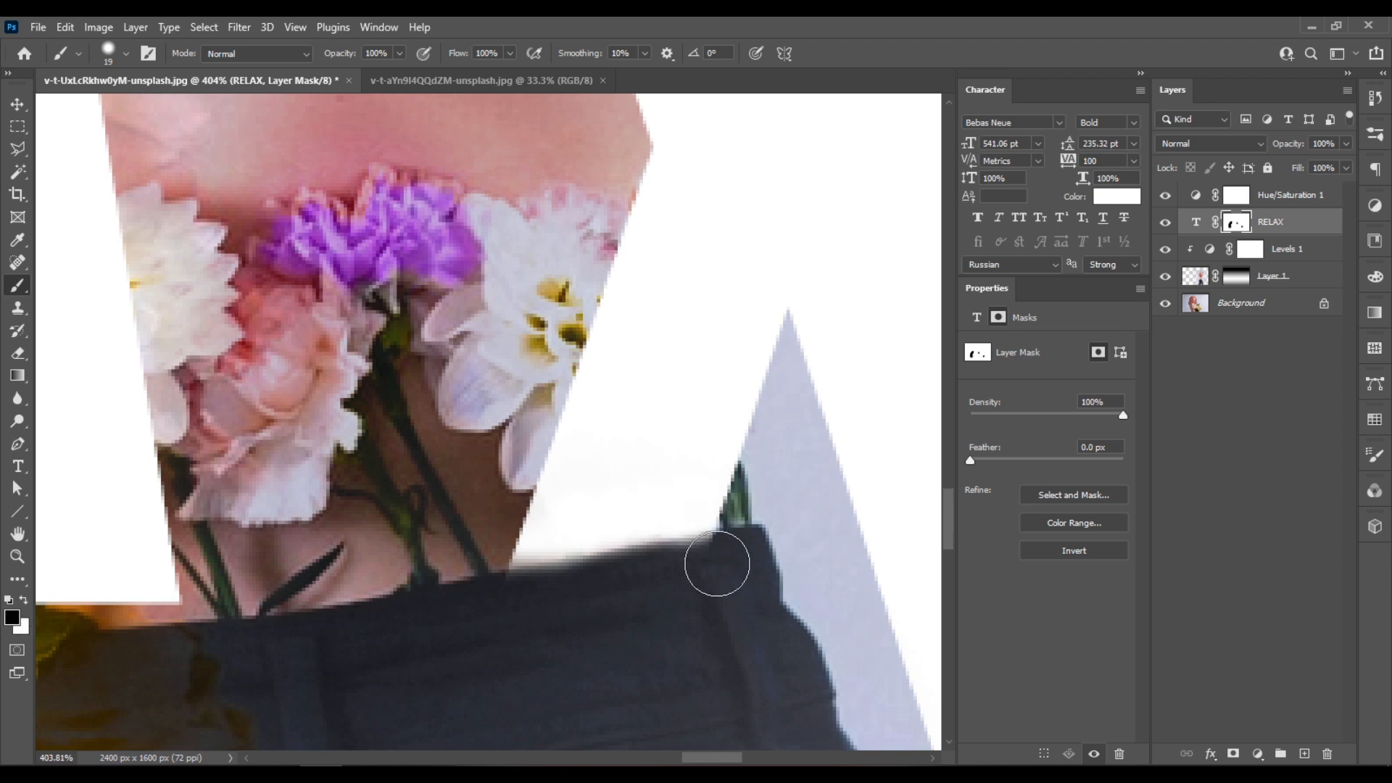
mouse_move(667, 576)
left_mouse_down()
mouse_move(556, 587)
mouse_move(515, 609)
left_mouse_up()
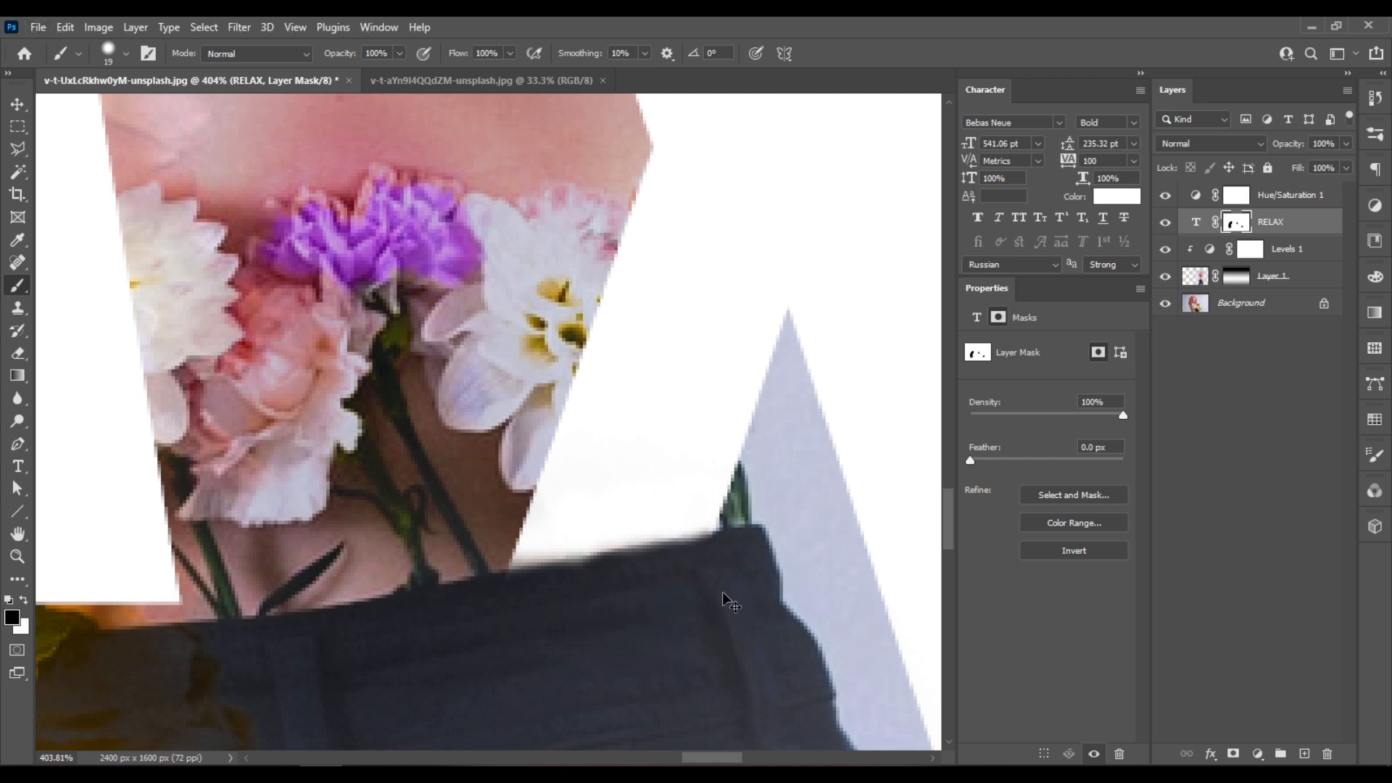
key("ctrl+0")
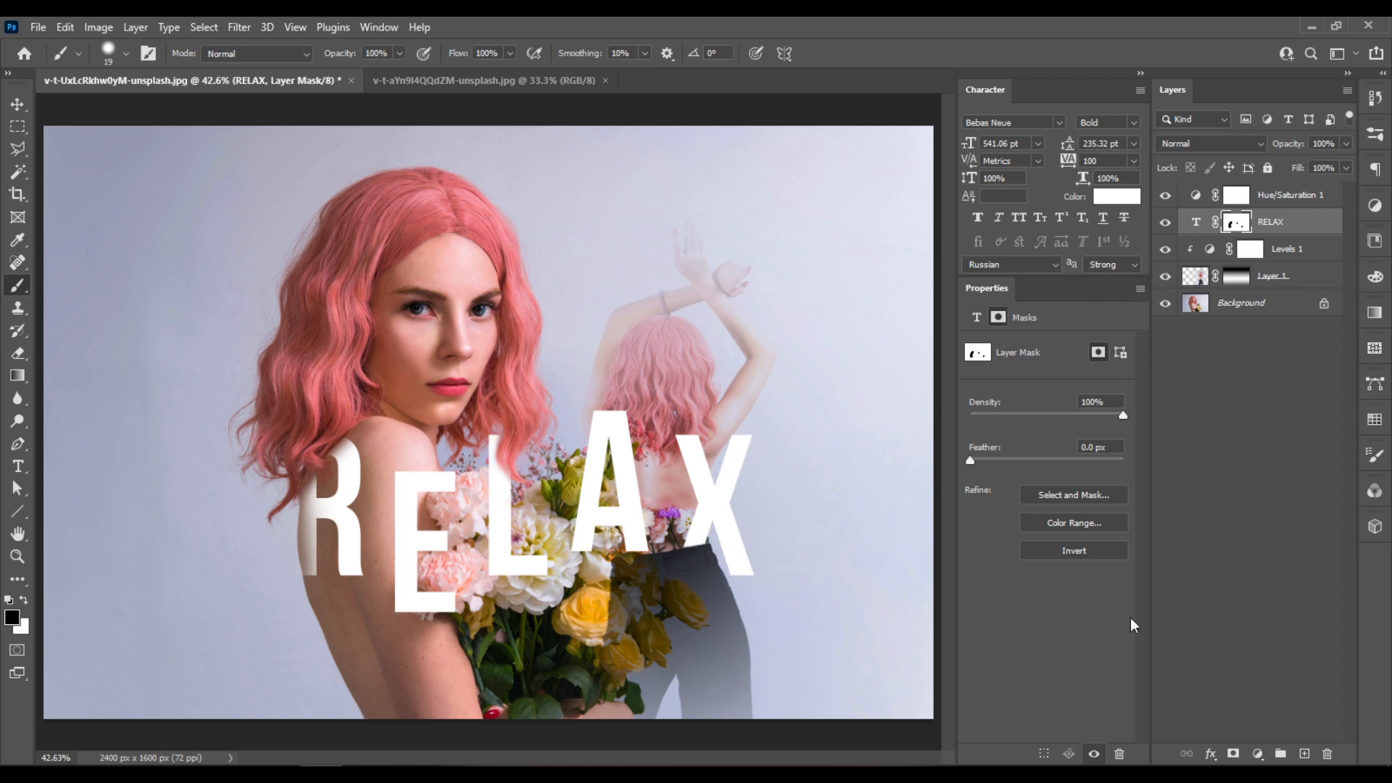
- Add a new layer above Hue/Saturation and fill it with the merged composite using Apply Image with Multiply at 100%
left_click(1299, 198)
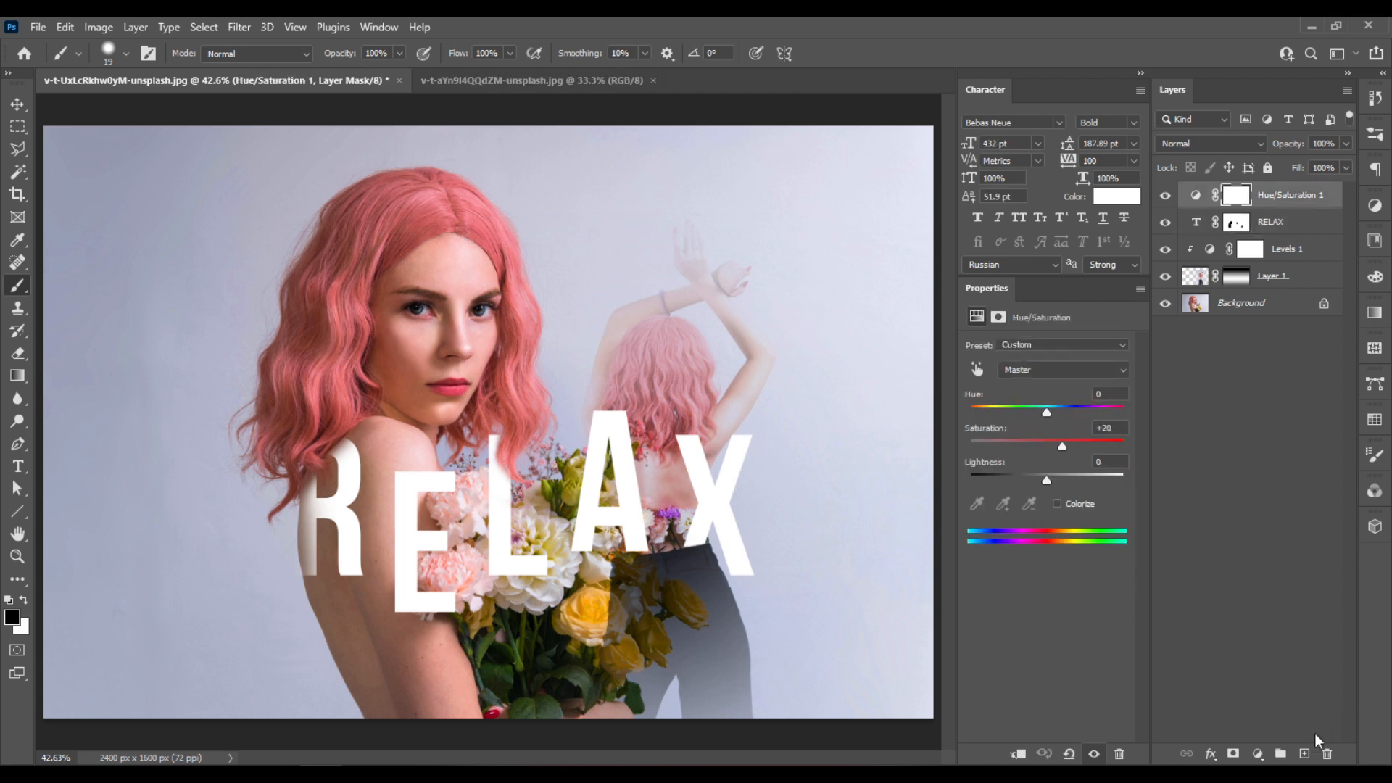
left_click(1305, 755)
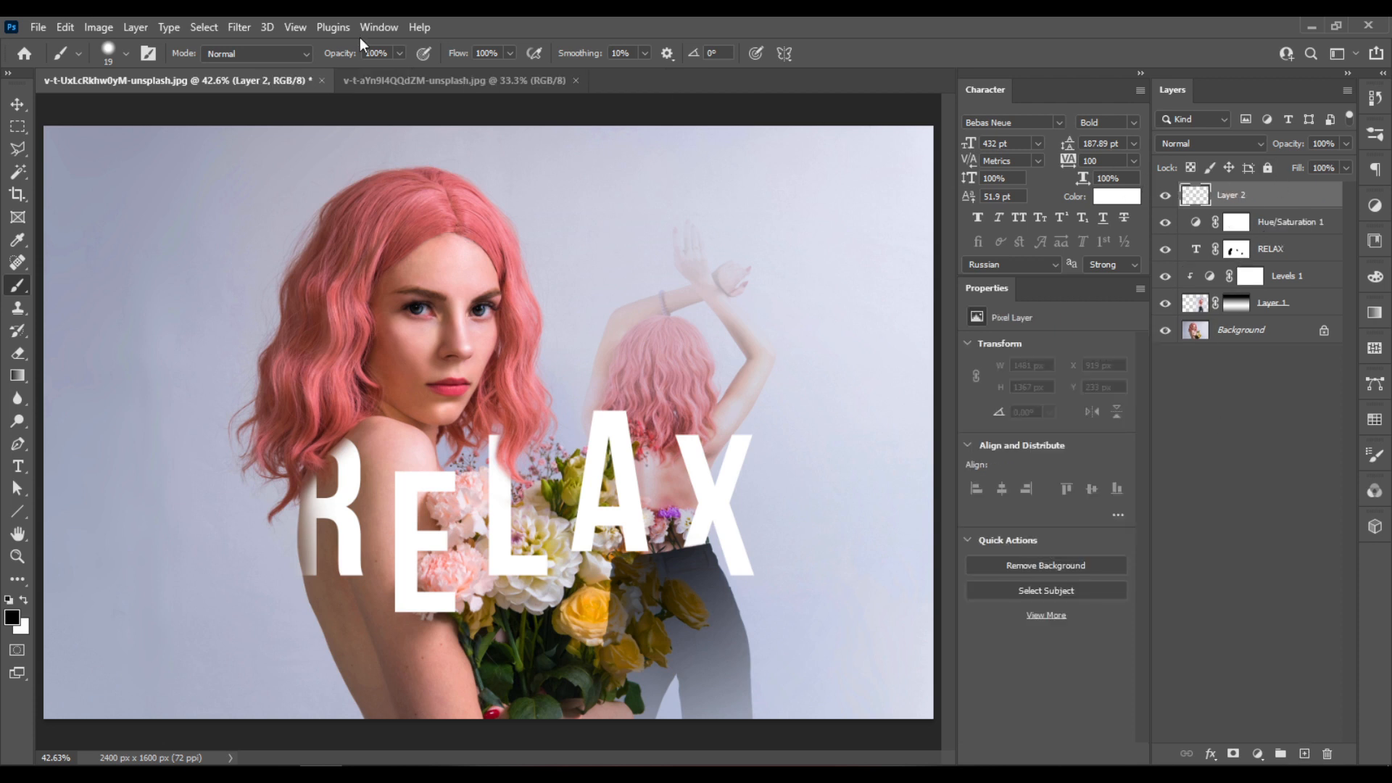
left_click(239, 27)
mouse_move(99, 29)
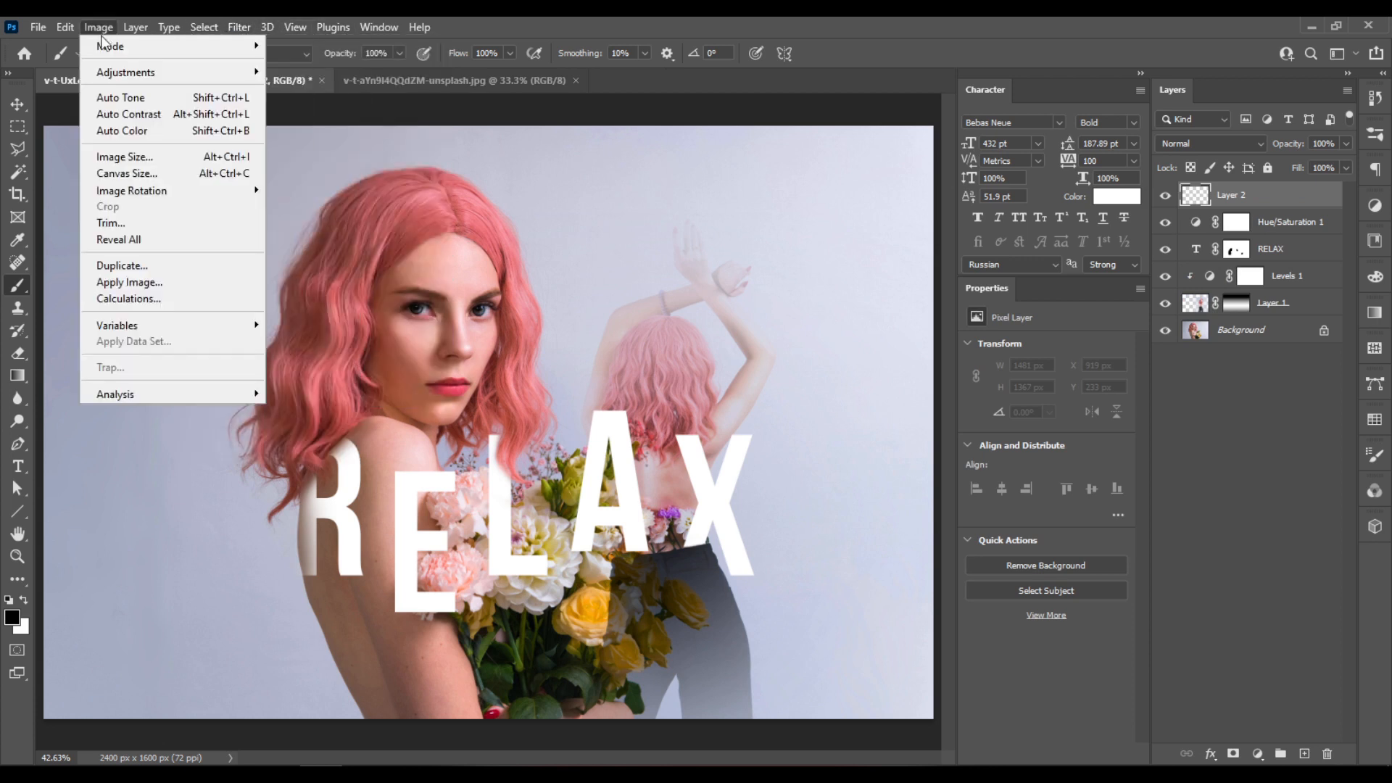
left_click(181, 284)
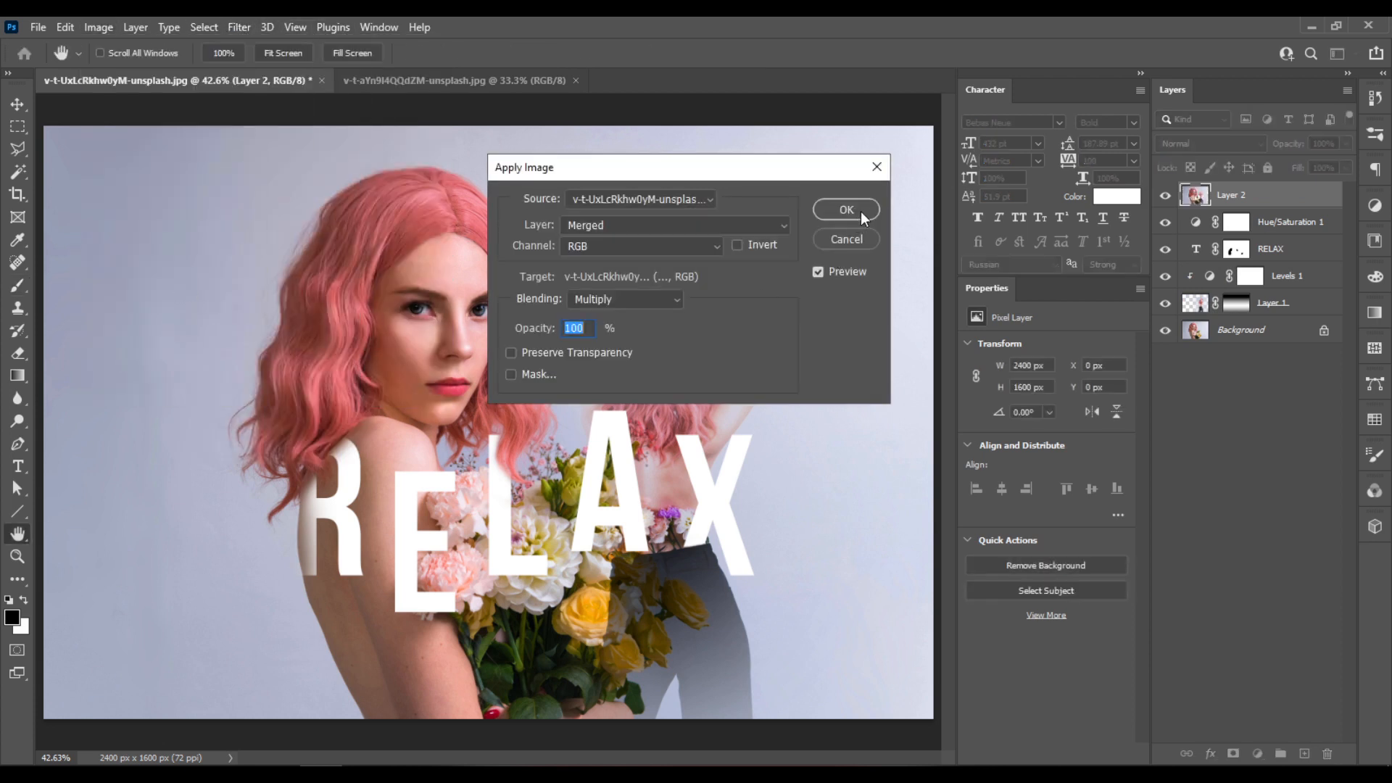
left_click(860, 211)
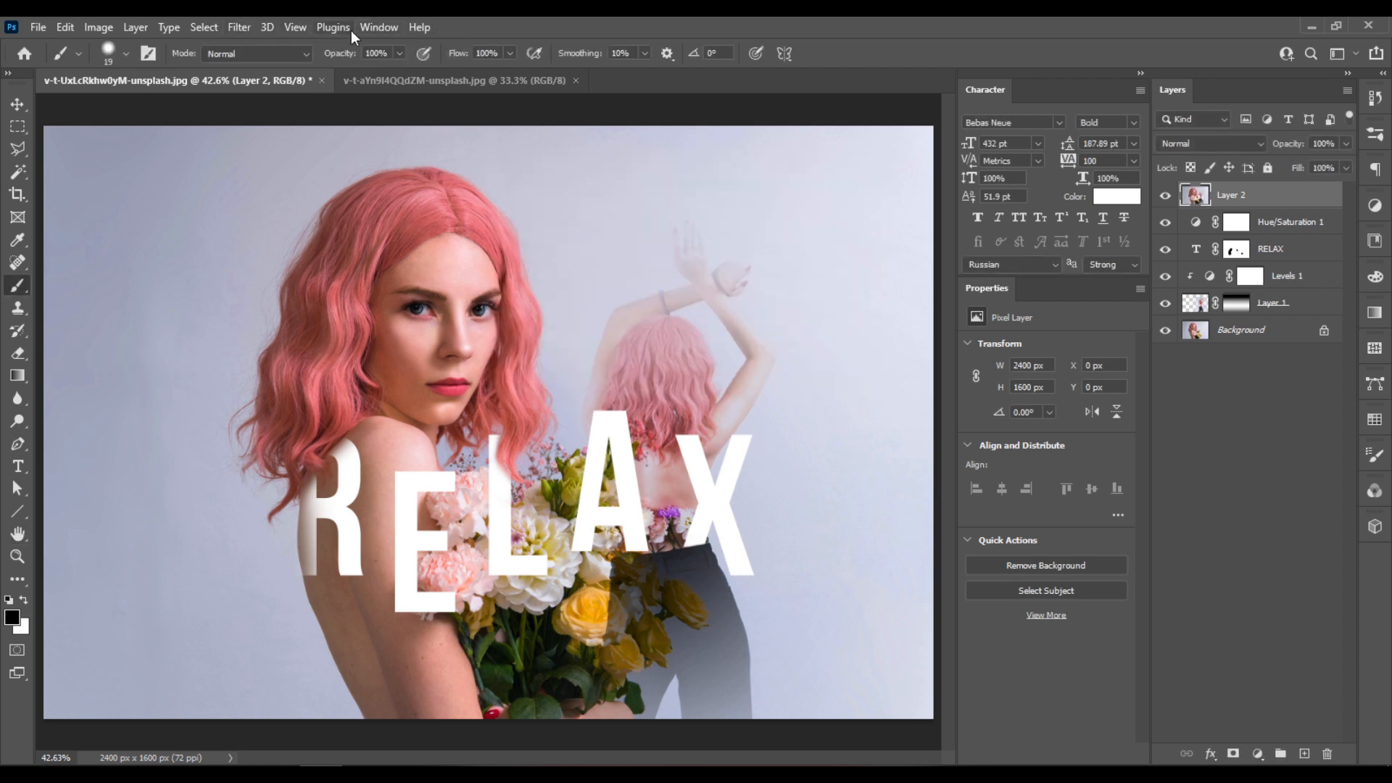
- Apply a High Pass filter with a 6-pixel radius to the merged top layer and set its blend mode to Hard Light
left_click(243, 26)
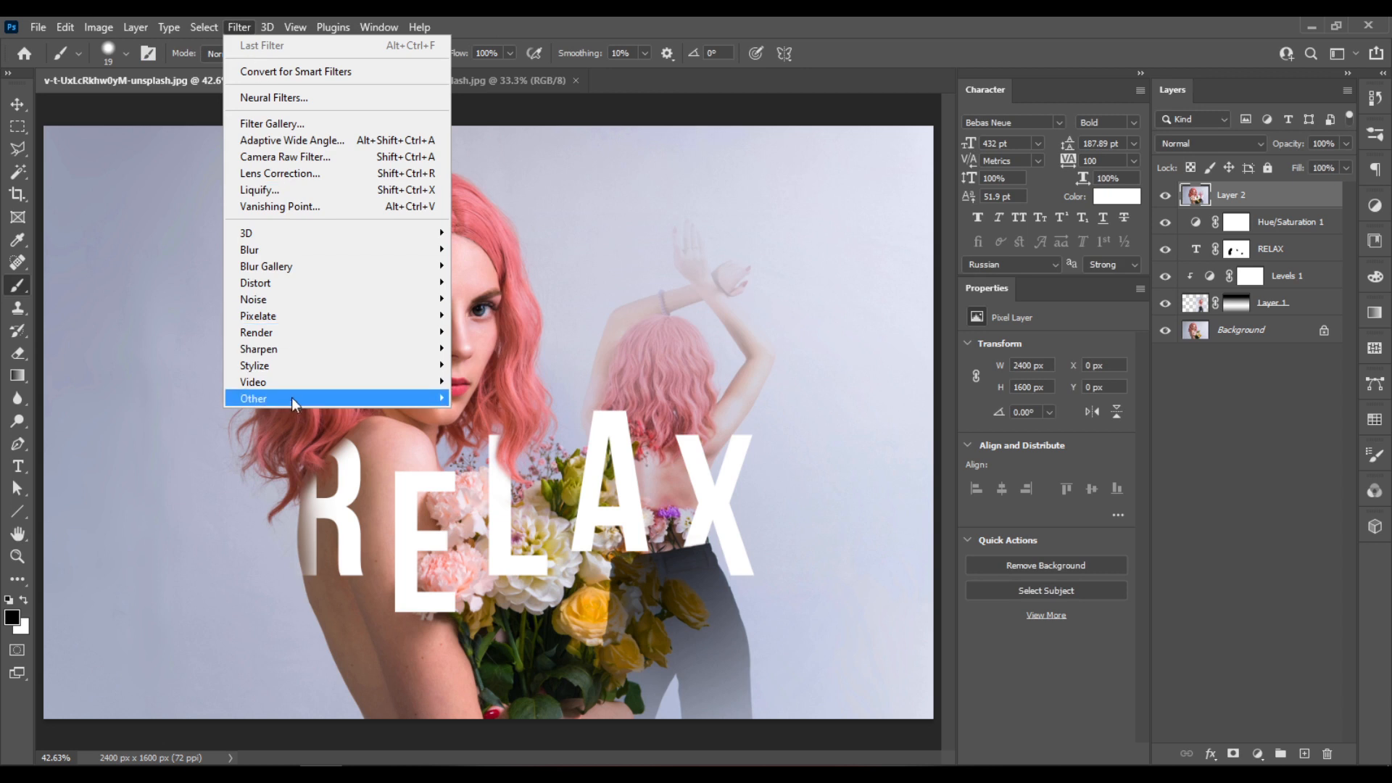
mouse_move(318, 401)
left_click(512, 415)
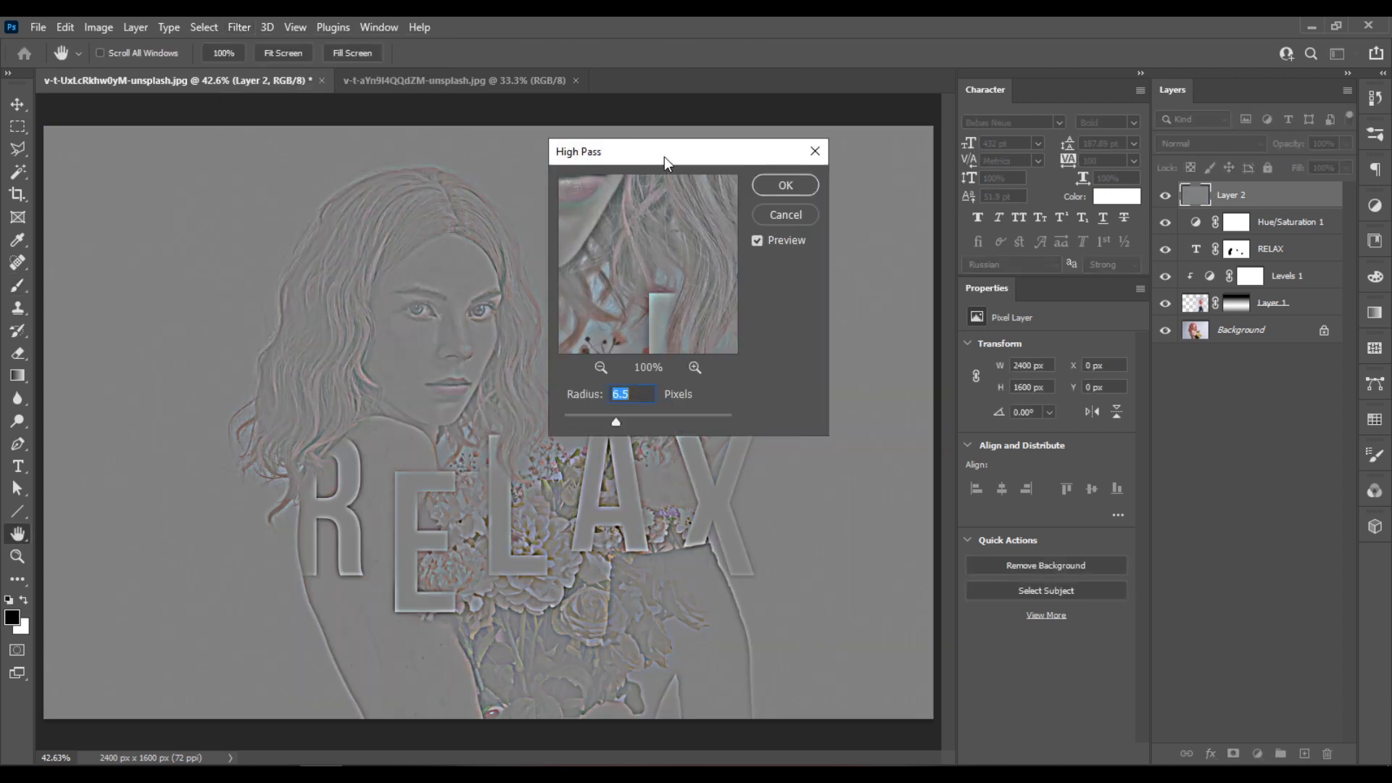
left_click_drag(665, 157, 892, 407)
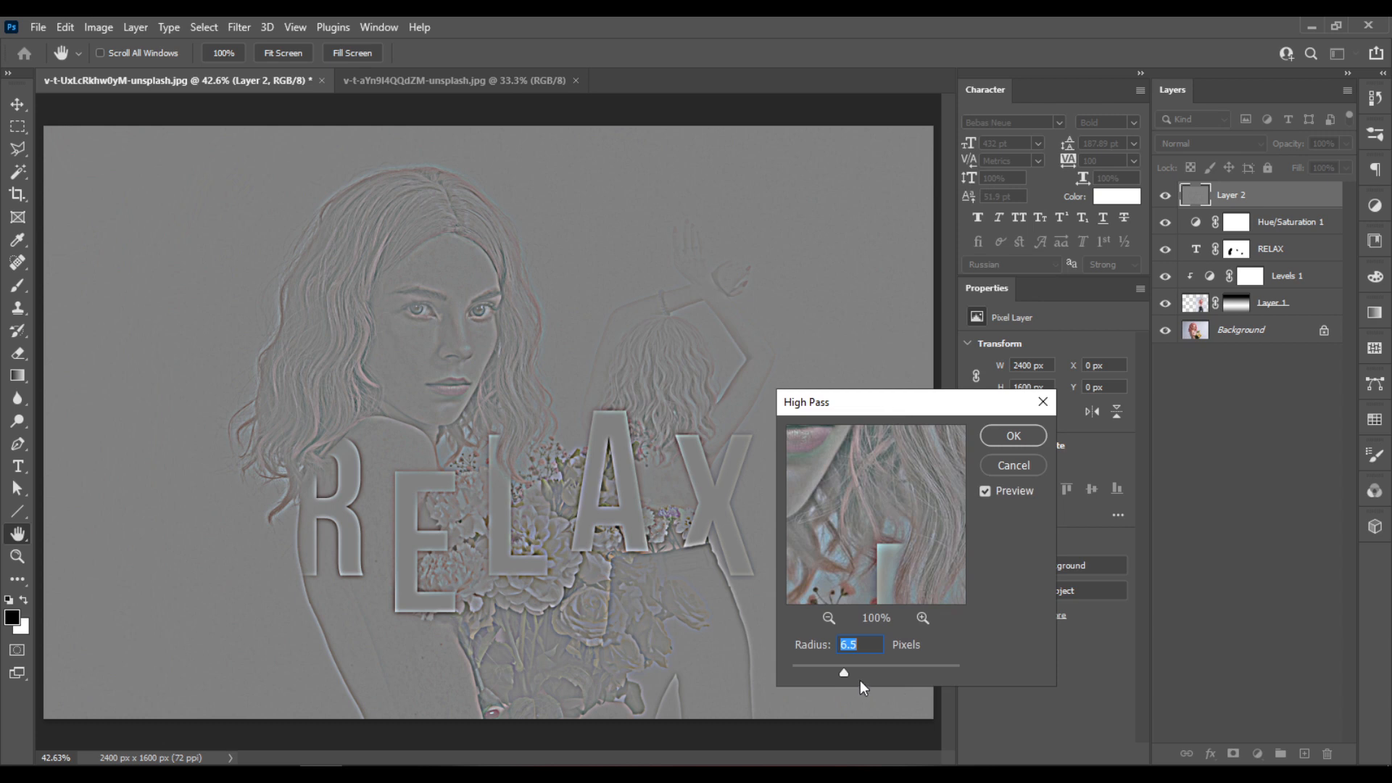
left_click_drag(843, 673, 833, 673)
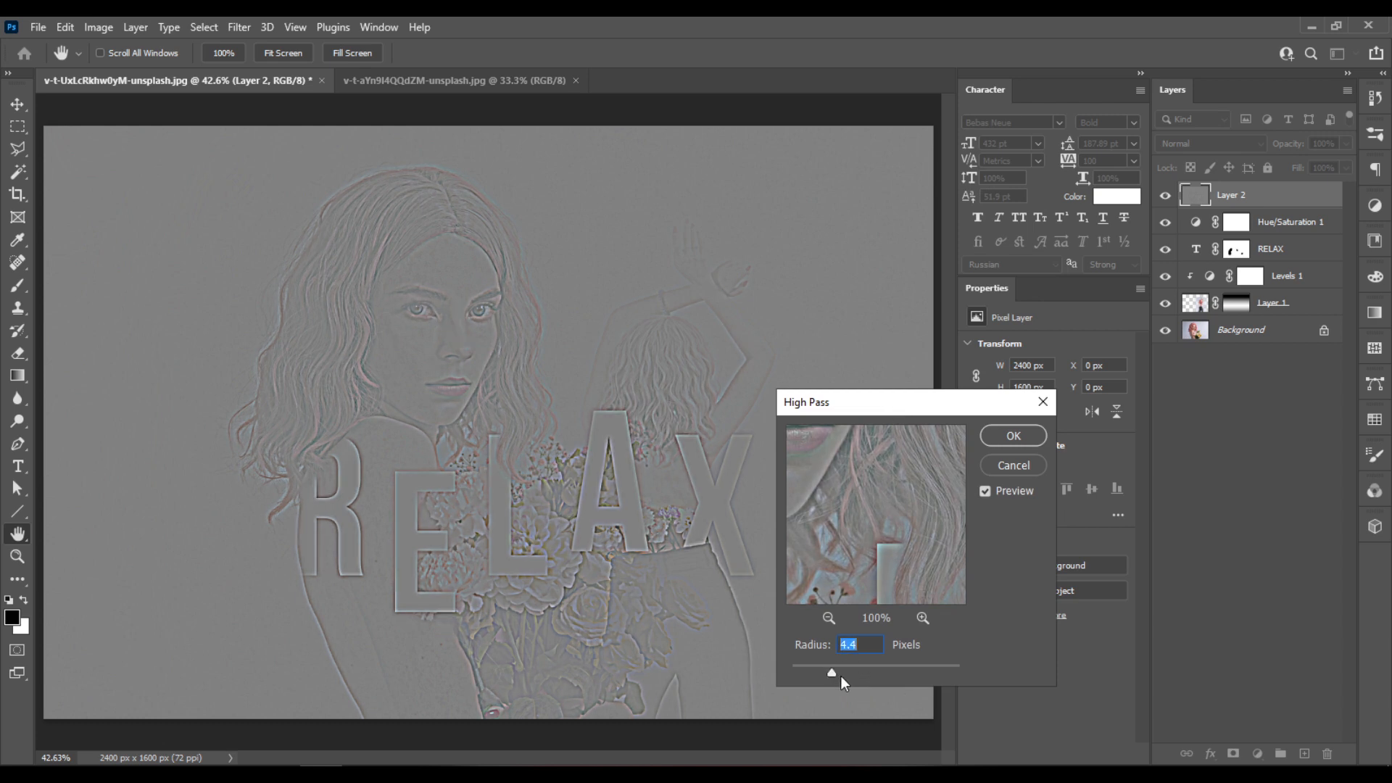
left_click_drag(842, 676, 847, 676)
left_click_drag(862, 671, 855, 672)
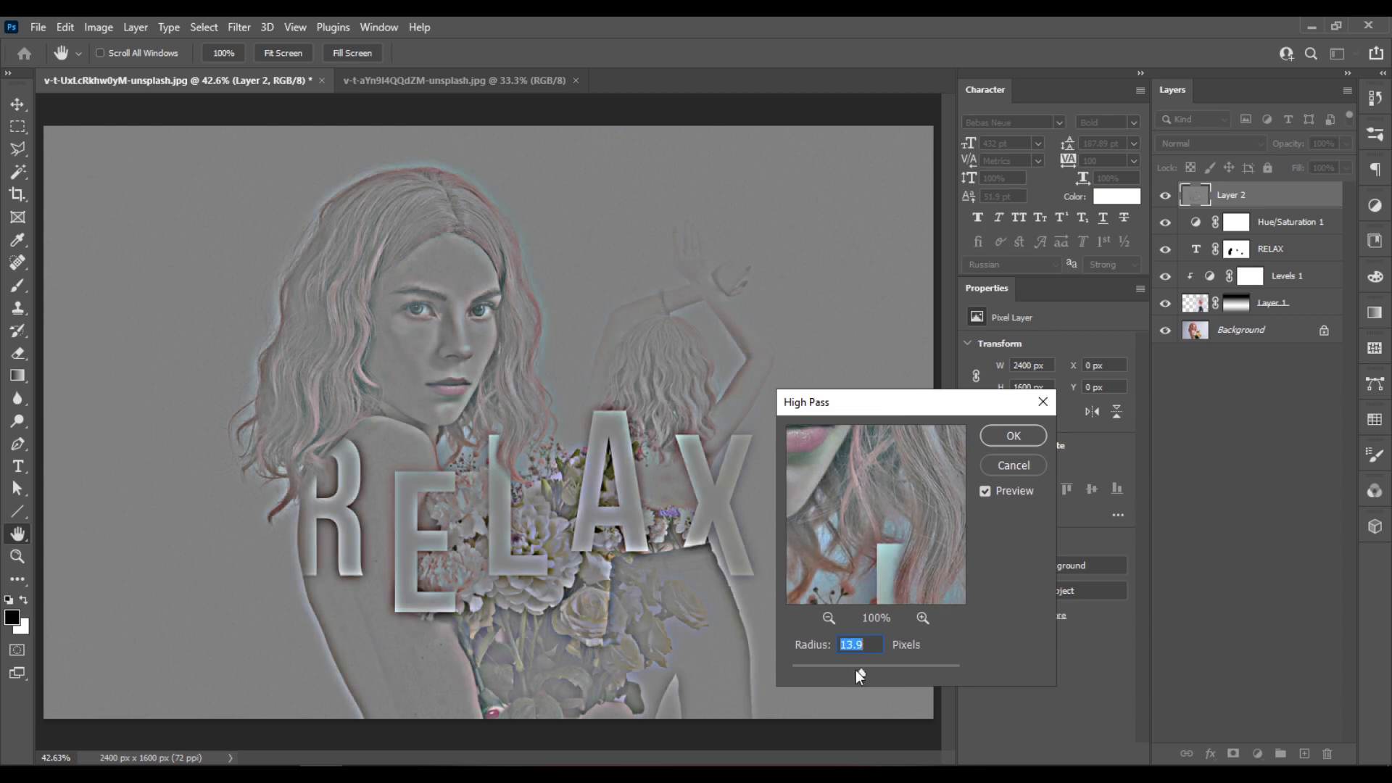
type("6")
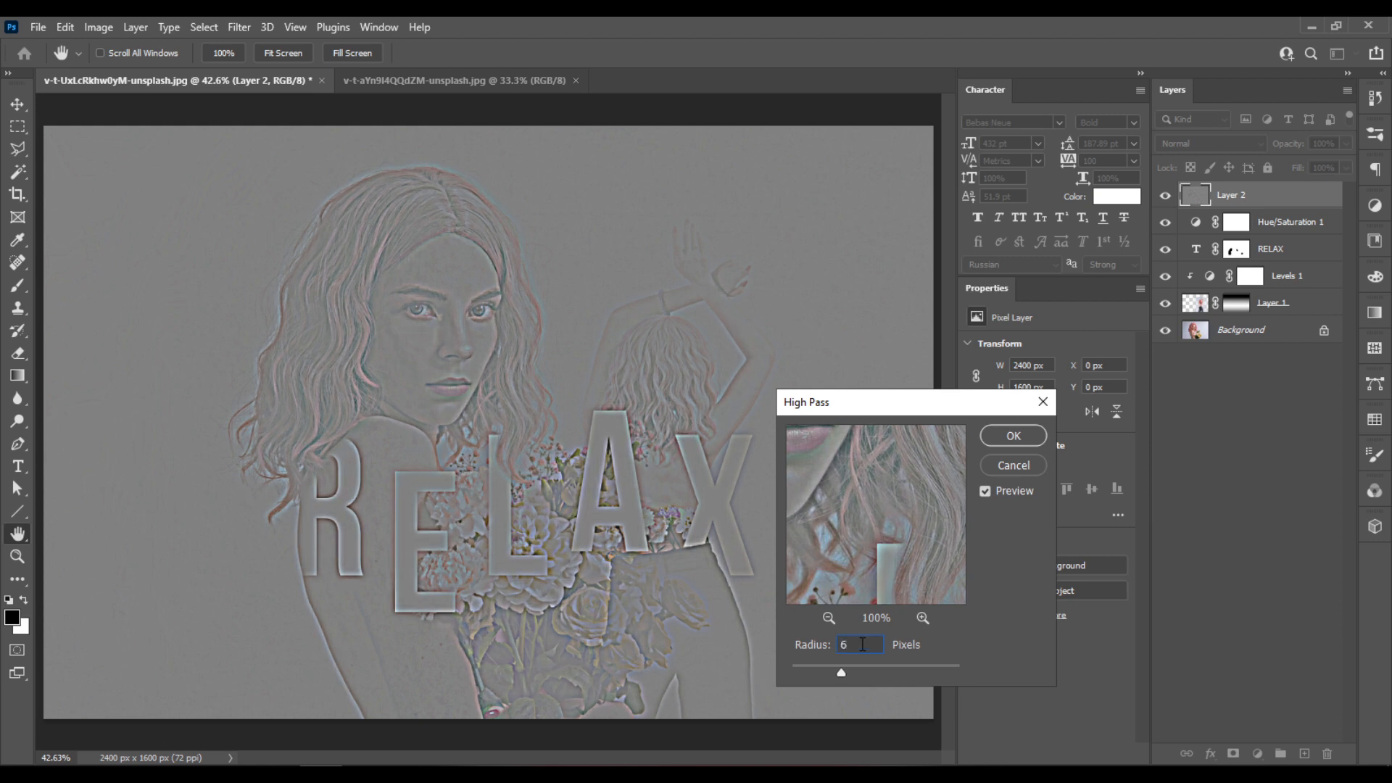
left_click(1036, 432)
left_click(1243, 145)
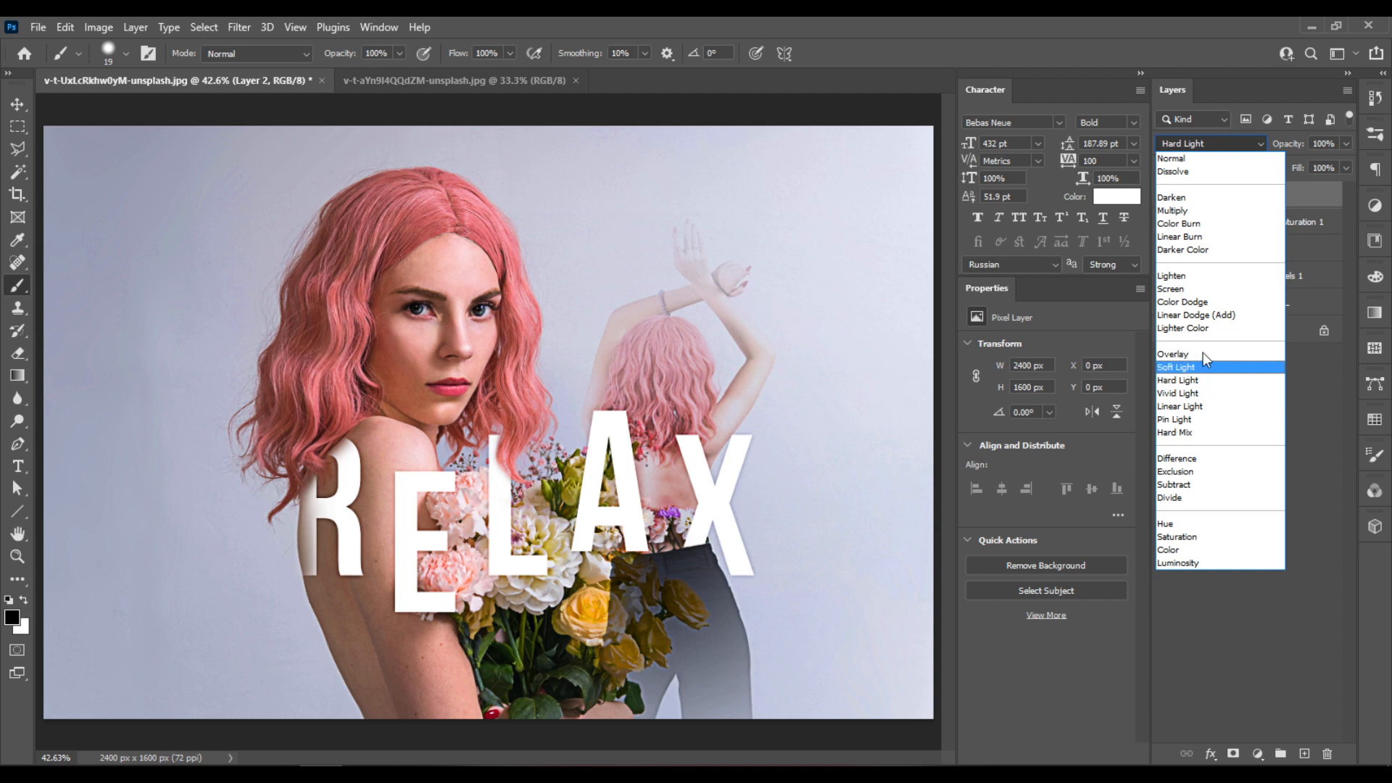
left_click(1198, 377)
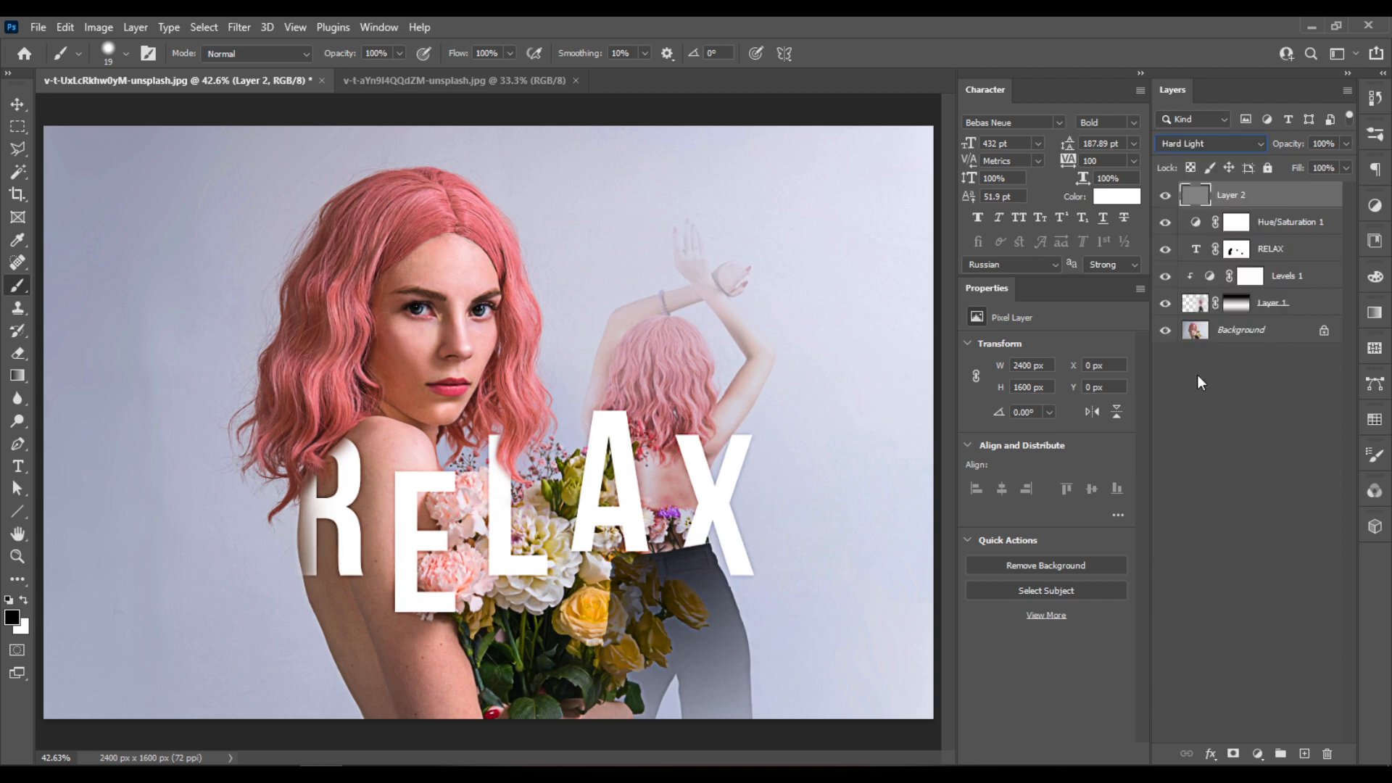